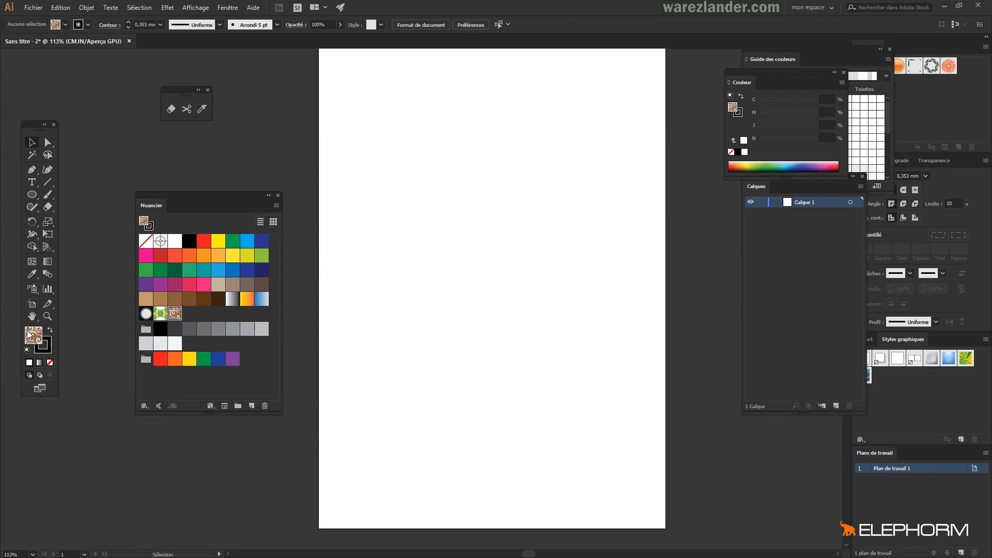
# Draw two pattern-filled ellipses on the artboard, about 85 × 43 mm near the top and about 166 × 106 mm below it.
pyautogui.click(38, 193)
pyautogui.moveTo(377, 107); pyautogui.dragTo(519, 180)
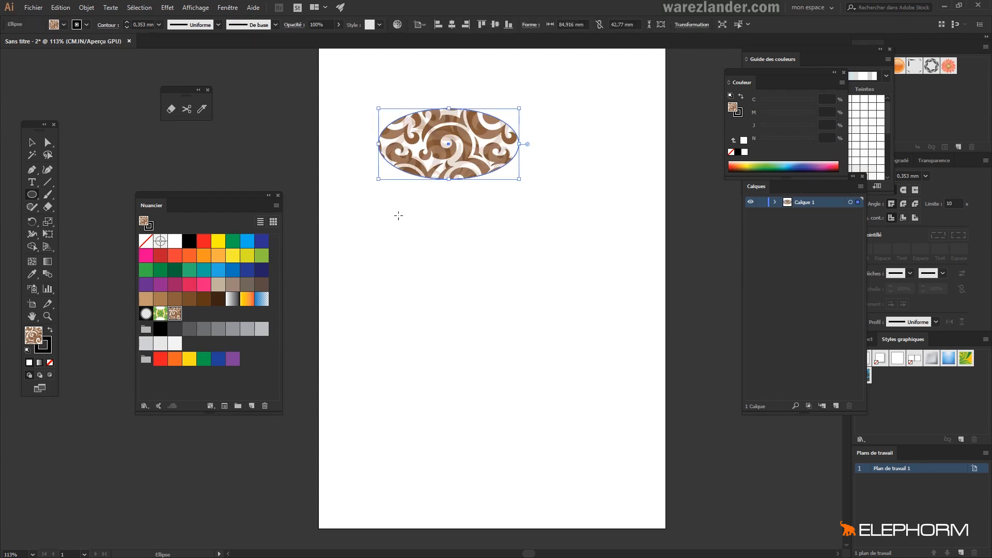
pyautogui.moveTo(350, 224)
pyautogui.mouseDown()
pyautogui.moveTo(401, 287)
pyautogui.moveTo(624, 398)
pyautogui.mouseUp()
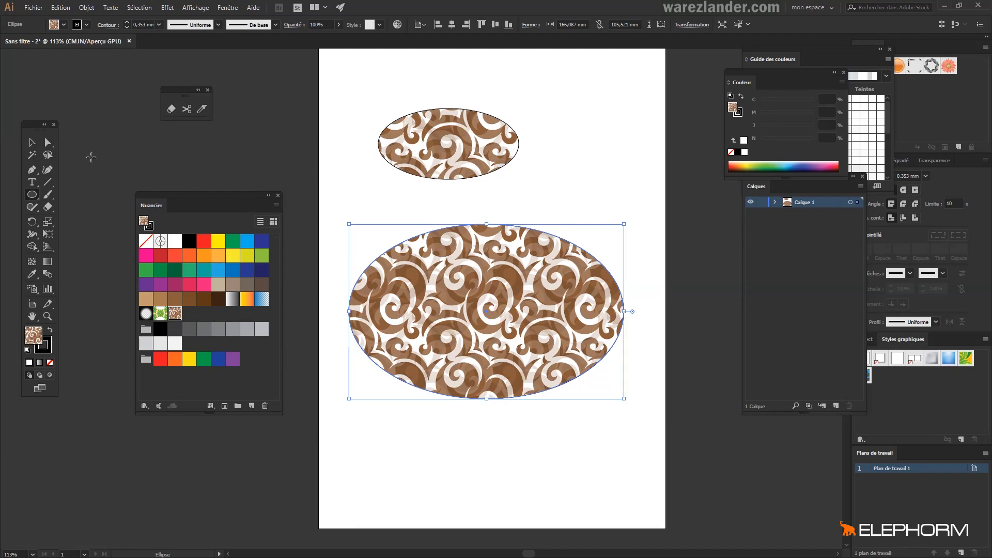
# Move the large ellipse up until it overlaps the lower part of the small ellipse.
pyautogui.click(31, 143)
pyautogui.moveTo(482, 349); pyautogui.dragTo(463, 259)
pyautogui.moveTo(447, 212)
pyautogui.mouseDown()
pyautogui.moveTo(447, 242)
pyautogui.moveTo(443, 211)
pyautogui.mouseUp()
pyautogui.moveTo(441, 217); pyautogui.dragTo(440, 206)
pyautogui.hotkey('ctrl', 'z')
pyautogui.hotkey('ctrl', 'z')
# Draw a pattern-filled rectangle about 110.5 × 125.5 mm overlapping the lower half of the large ellipse.
pyautogui.moveTo(32, 195); pyautogui.dragTo(82, 194)
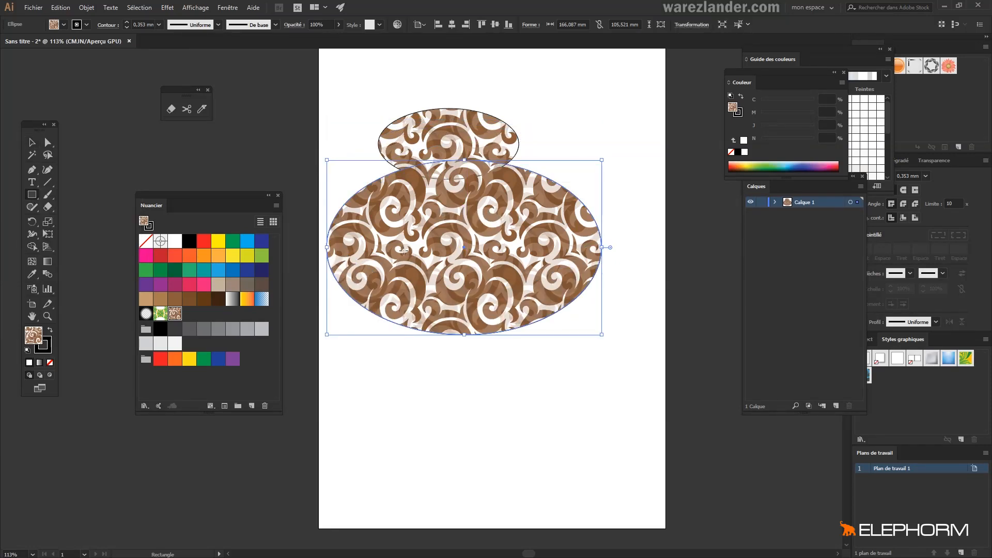
pyautogui.moveTo(404, 251); pyautogui.dragTo(586, 458)
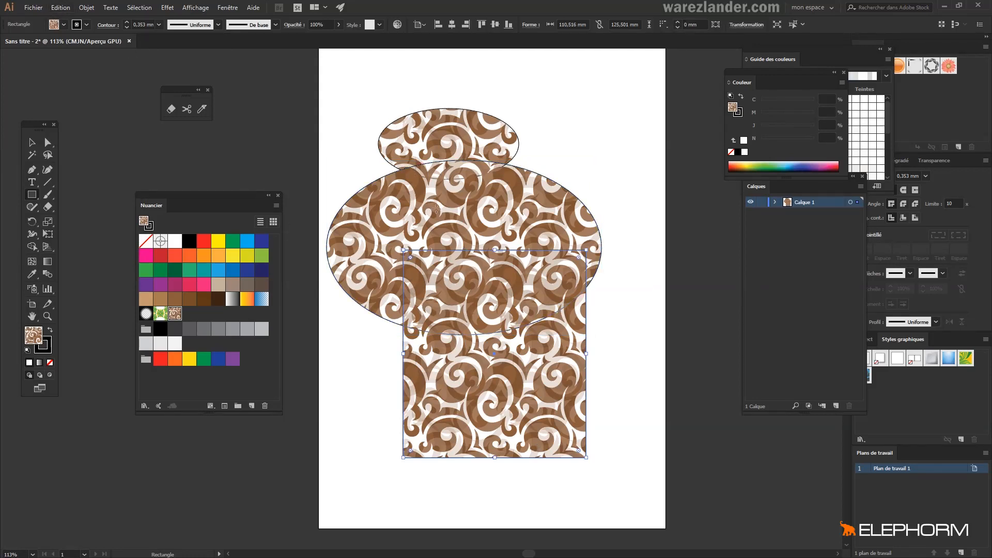
pyautogui.scroll(-2, 487, 276)
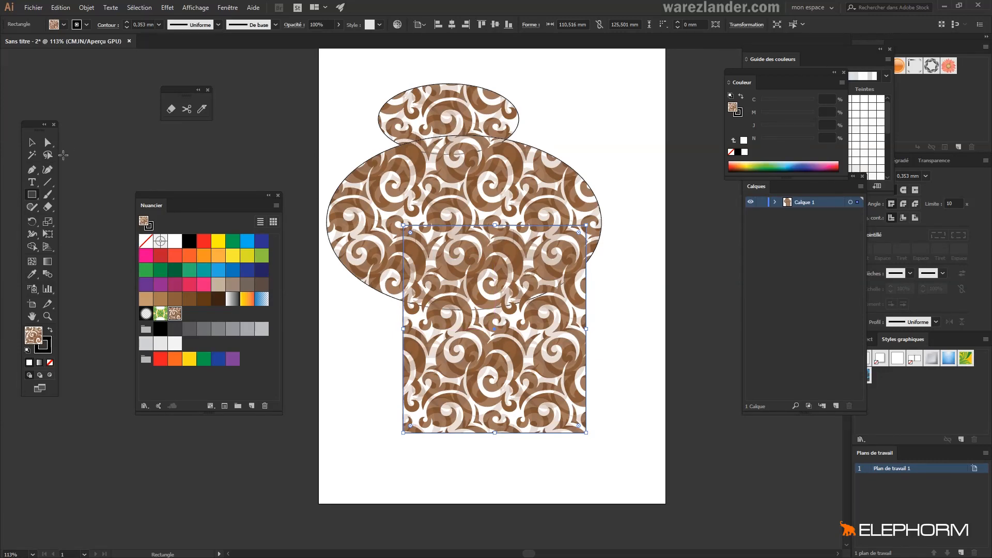
# Scale the rectangle about its centre down to about 52 mm wide, and enlarge it again to about 100.5 × 114 mm.
pyautogui.click(31, 142)
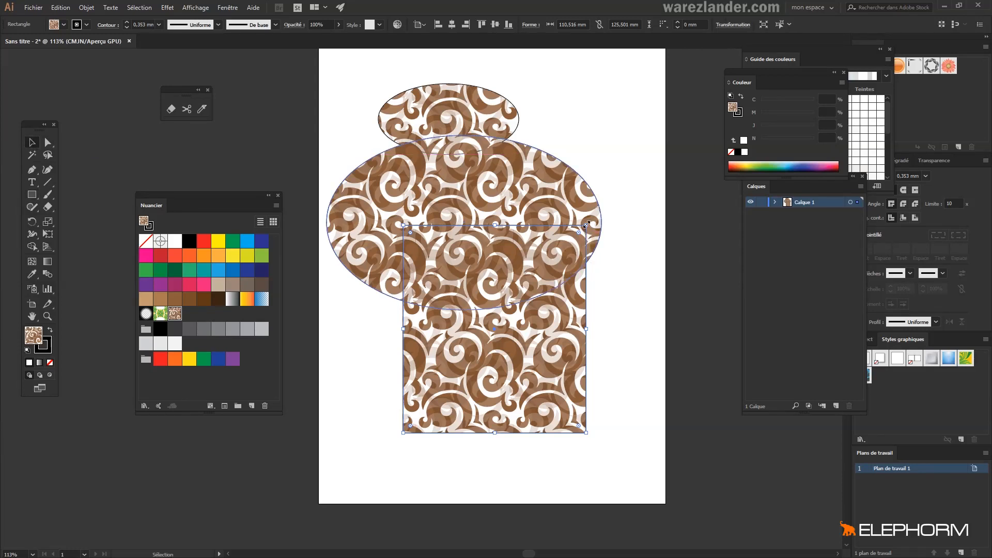
pyautogui.moveTo(587, 225); pyautogui.dragTo(538, 280)
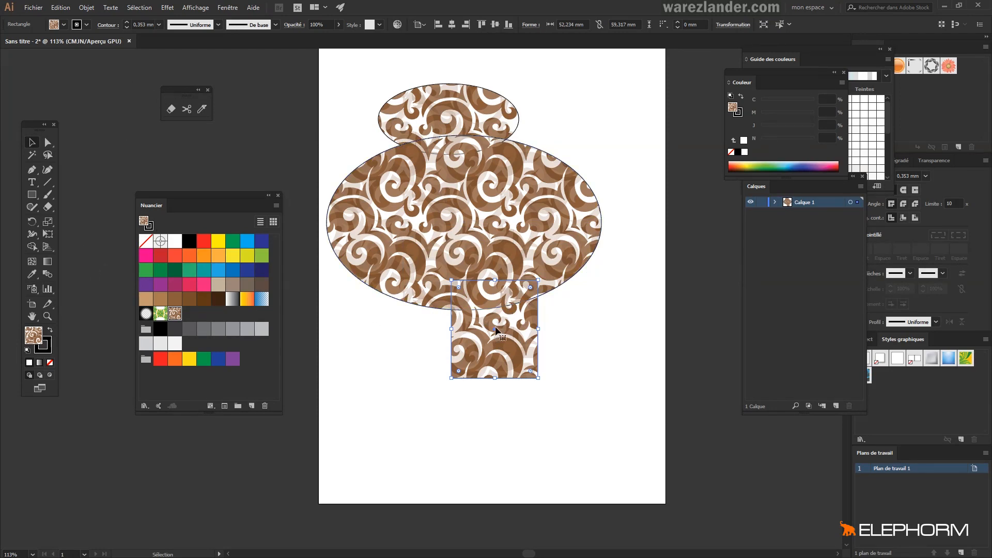
pyautogui.moveTo(539, 280); pyautogui.dragTo(577, 234)
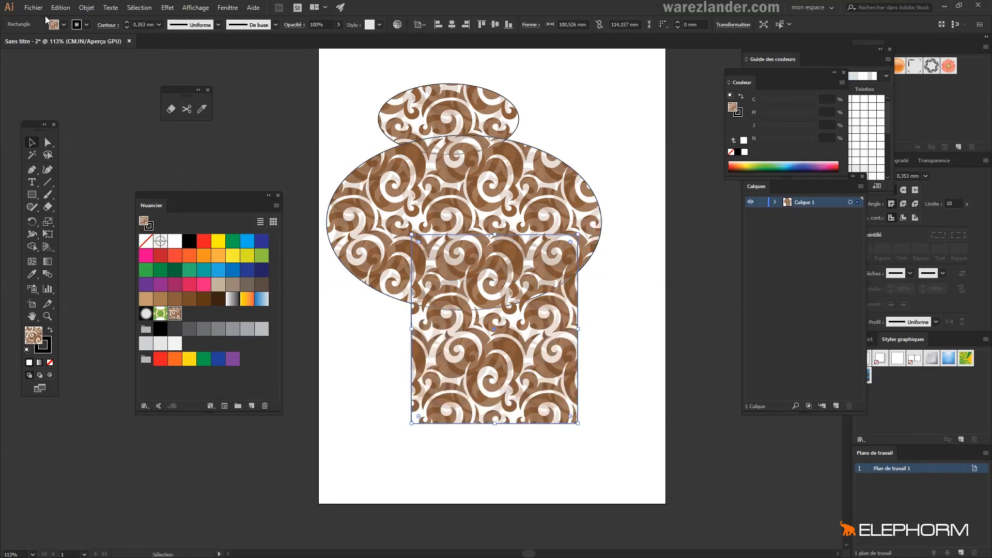
# Enable scaling of corner radii, strokes and effects, and patterns for the rectangle in the Scale options, keeping the uniform scale at 100%.
pyautogui.click(60, 8)
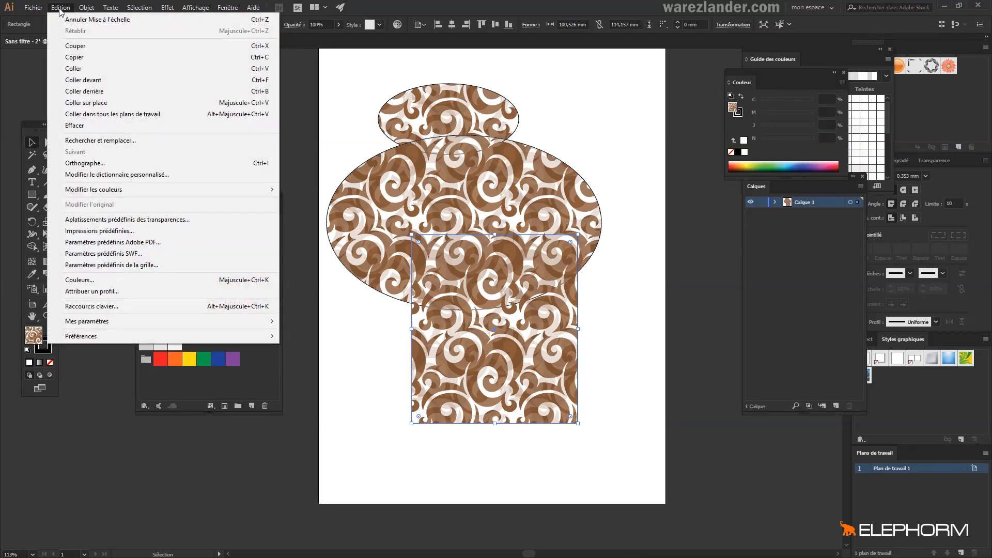
pyautogui.click(86, 8)
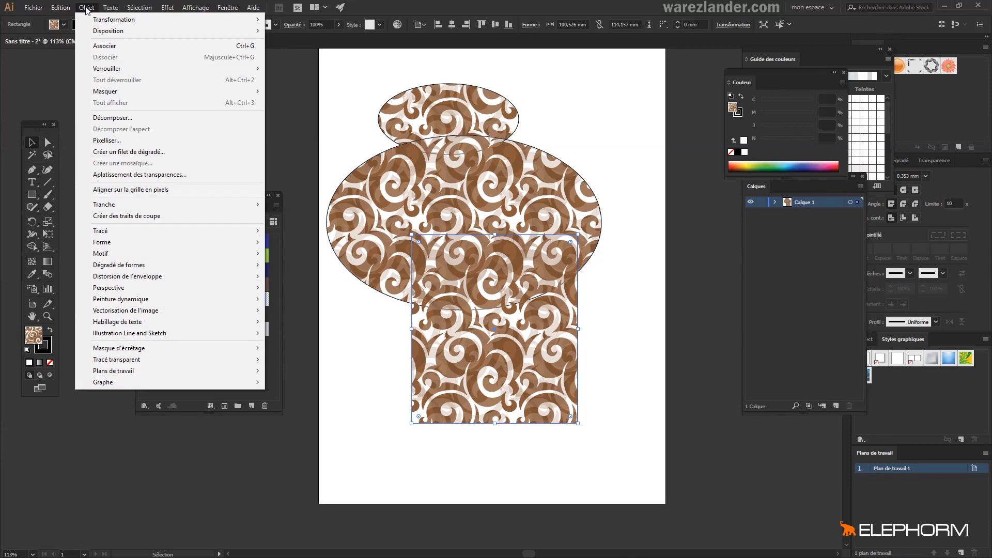
pyautogui.moveTo(96, 20)
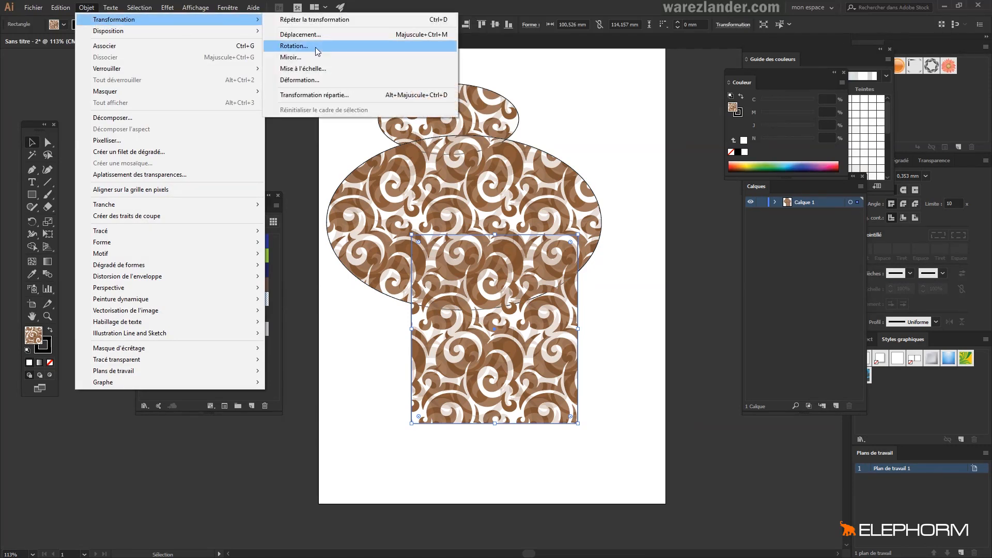
pyautogui.click(314, 68)
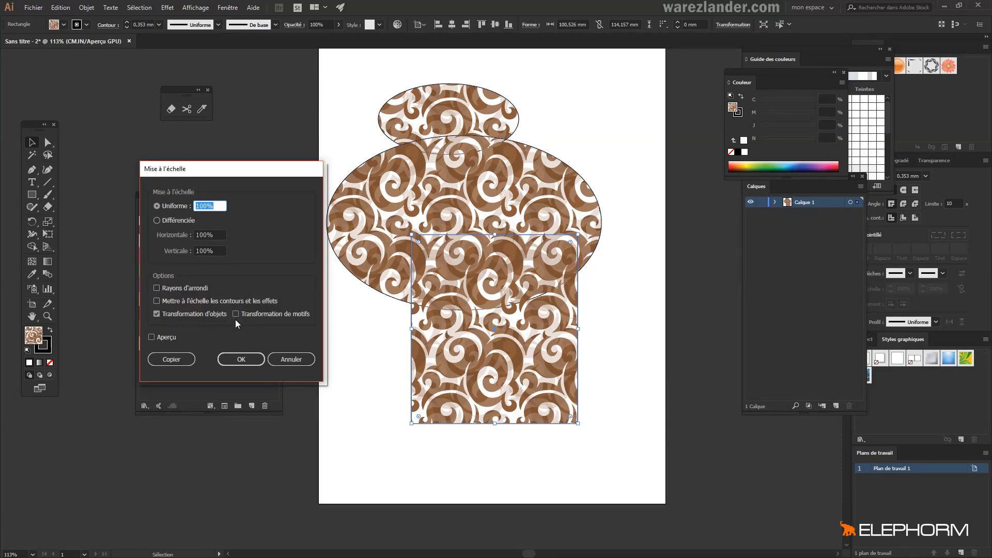
pyautogui.click(158, 288)
pyautogui.click(157, 301)
pyautogui.click(238, 359)
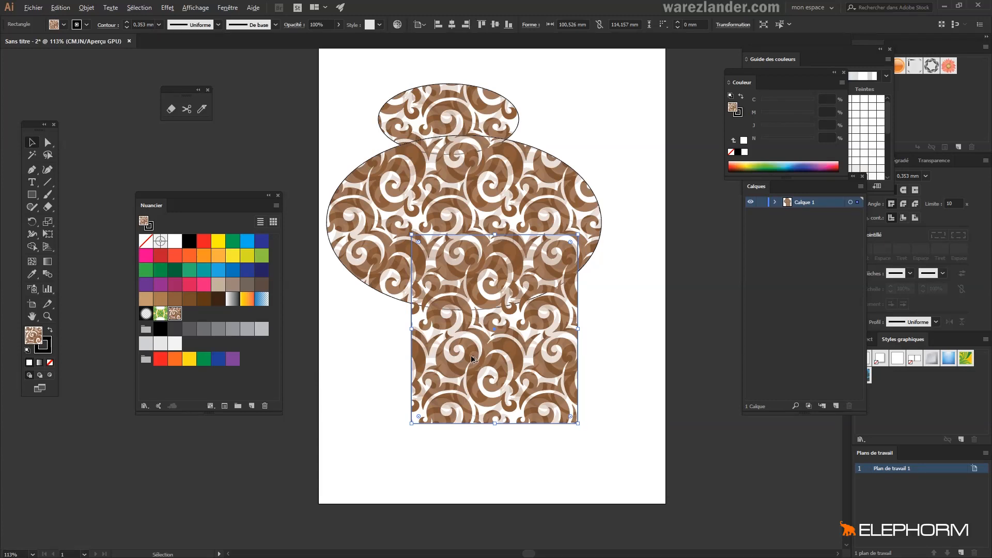
# Duplicate the rectangle to its right and scale the copy down to about 45.6 × 51.8 mm, keeping it near the artboard's right edge.
pyautogui.moveTo(474, 359); pyautogui.dragTo(641, 356)
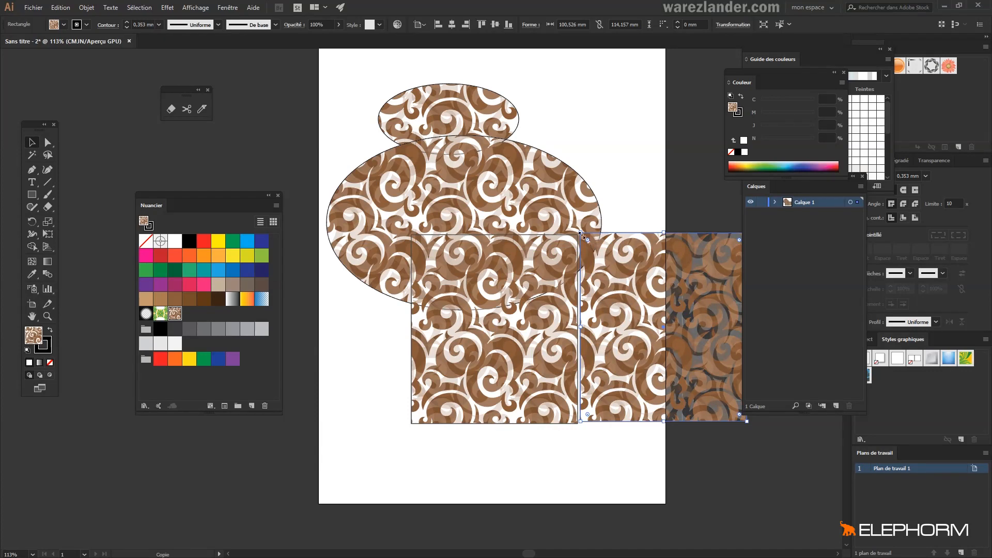
pyautogui.moveTo(580, 233); pyautogui.dragTo(627, 284)
pyautogui.moveTo(662, 332); pyautogui.dragTo(637, 339)
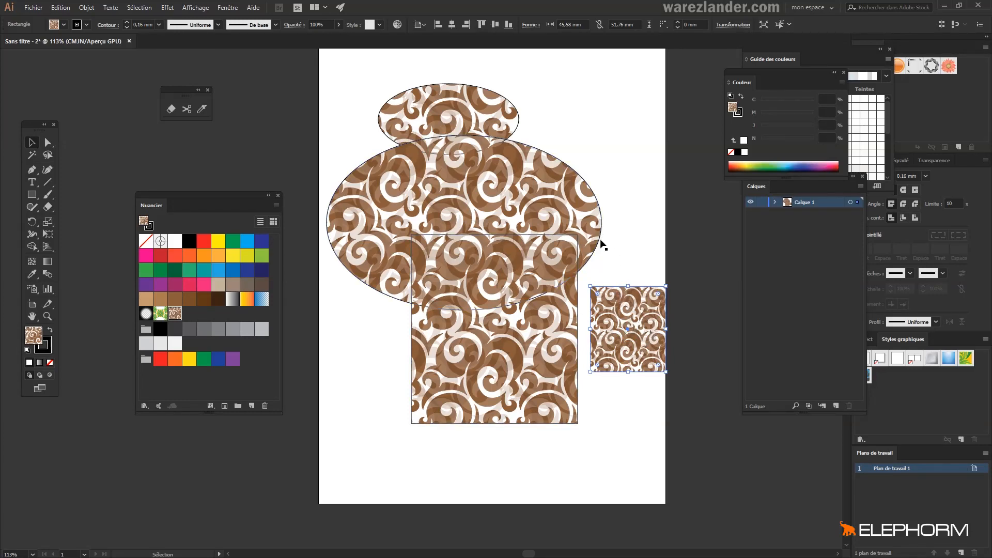
pyautogui.moveTo(622, 309); pyautogui.dragTo(623, 325)
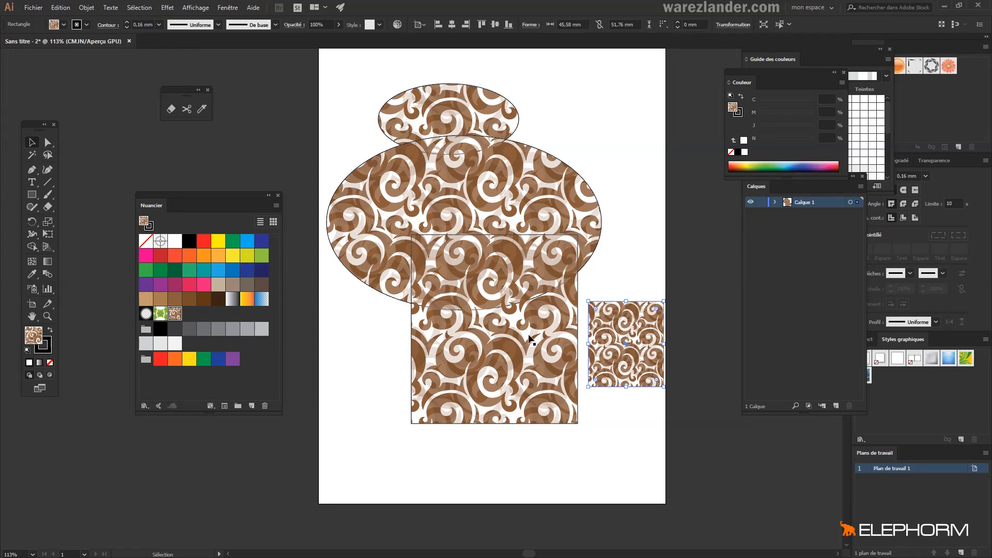
# Disable pattern transformation in the Scale options for the original rectangle and shrink it about its centre to about 61 × 69.5 mm.
pyautogui.click(479, 346)
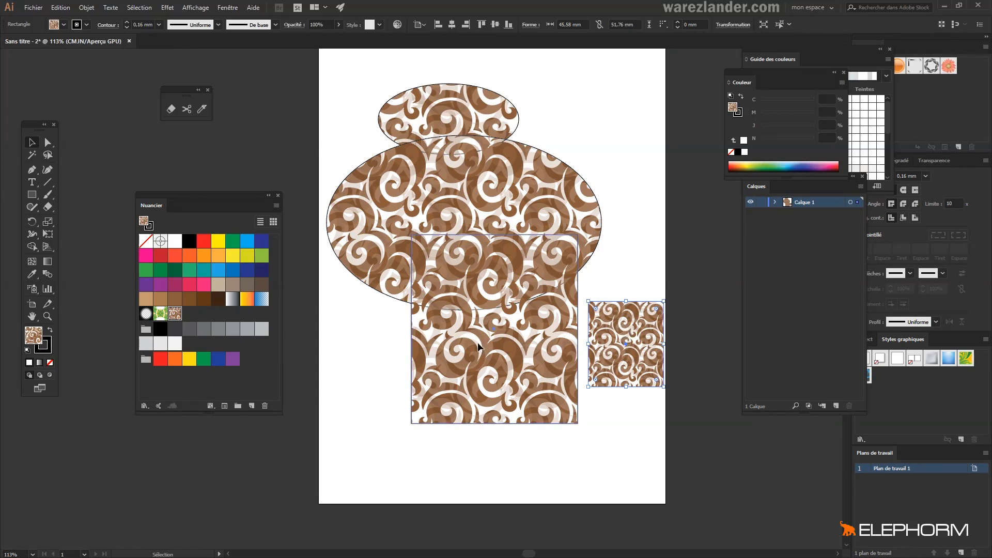
pyautogui.click(82, 12)
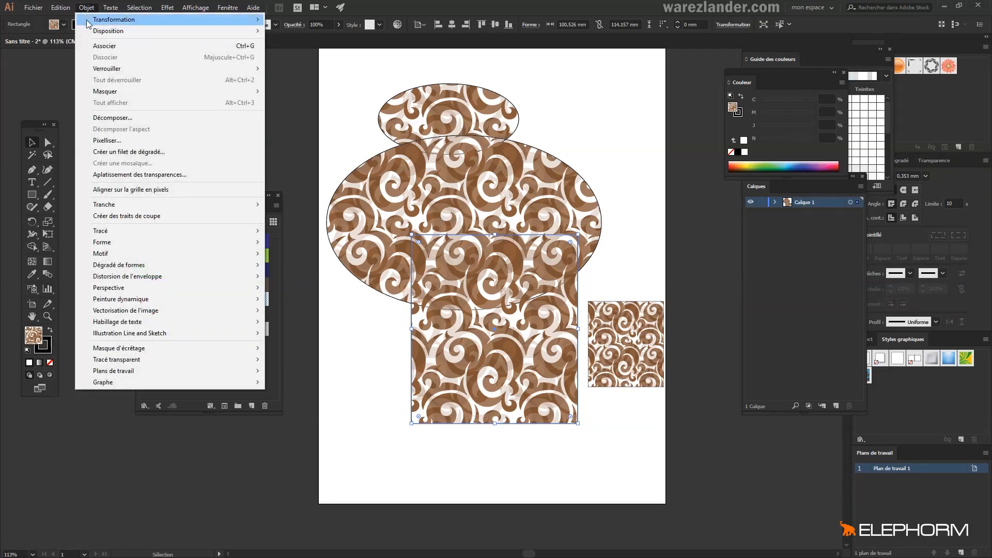
pyautogui.moveTo(155, 19)
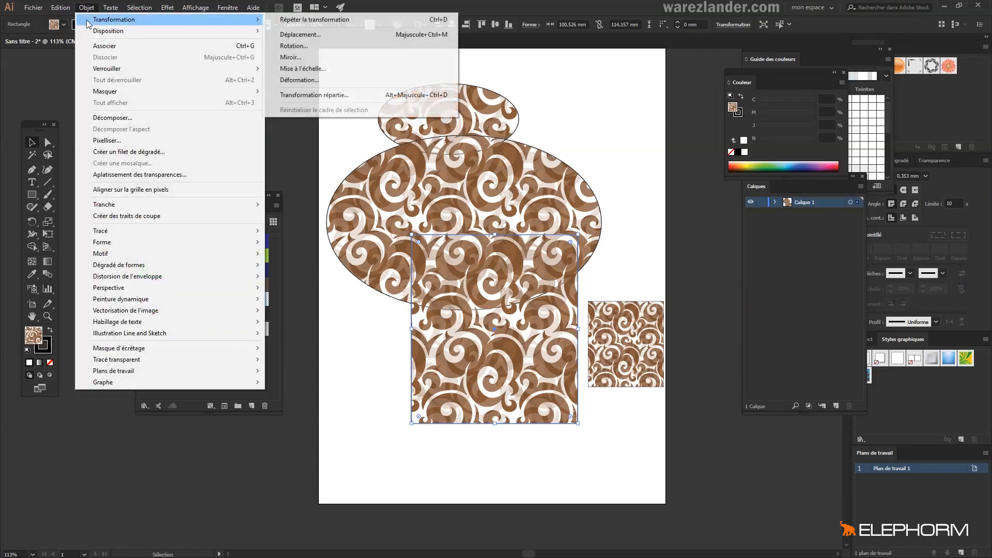
pyautogui.click(303, 68)
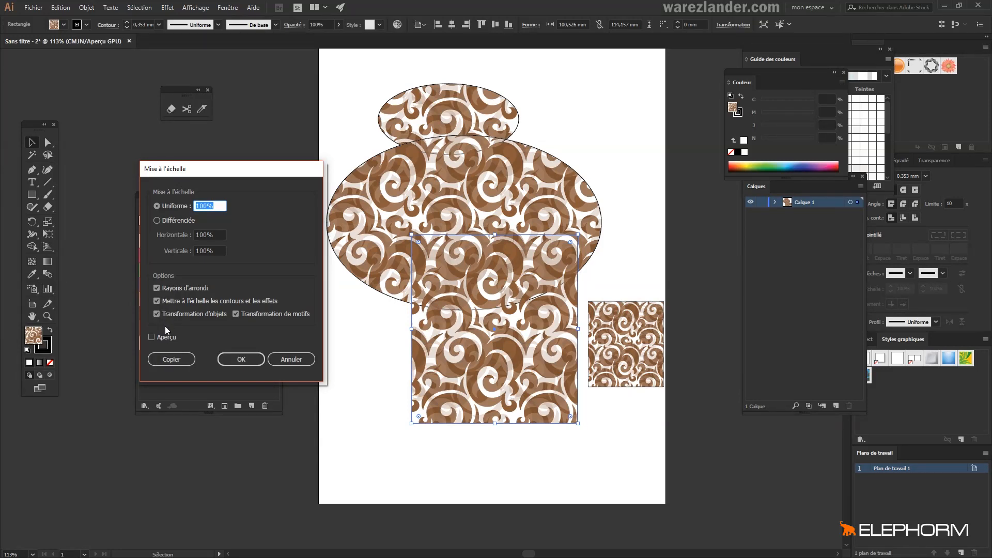
pyautogui.click(235, 314)
pyautogui.click(241, 359)
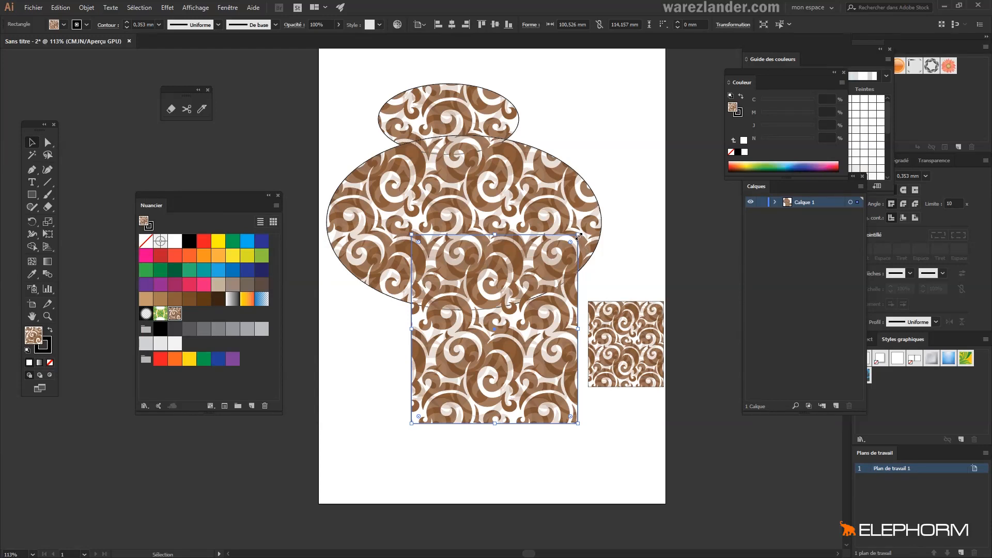
pyautogui.moveTo(578, 236); pyautogui.dragTo(546, 271)
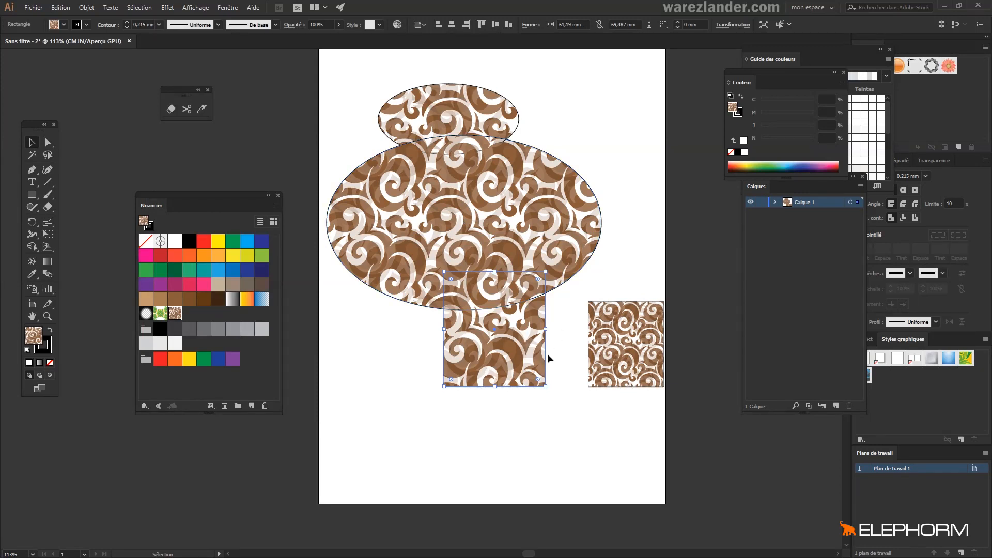
# Select all the ellipses and rectangles on the artboard and delete them.
pyautogui.moveTo(363, 84); pyautogui.dragTo(695, 384)
pyautogui.press('Delete')
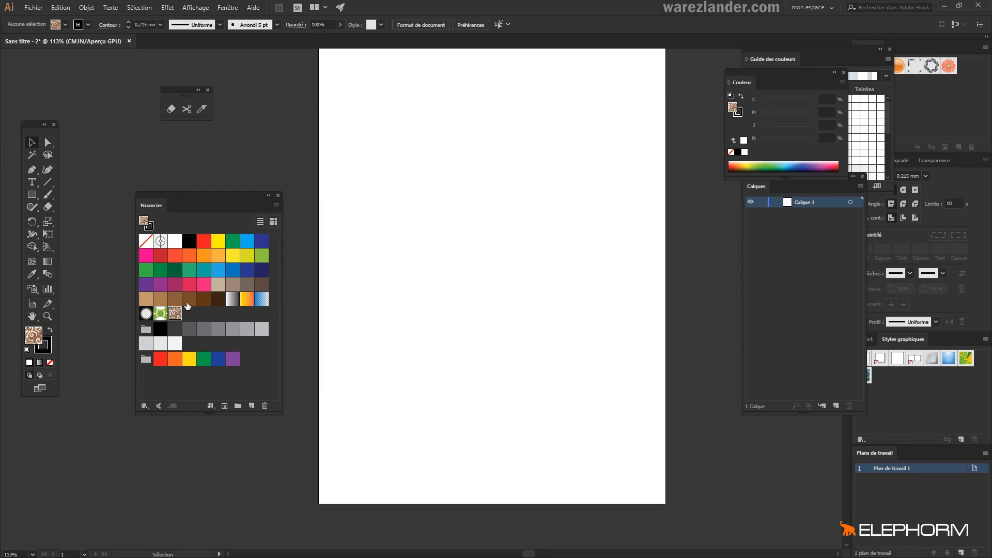
# Open the Héritage décoratif pattern swatch library, enlarge its panel and place it over the upper right of the artboard.
pyautogui.click(277, 206)
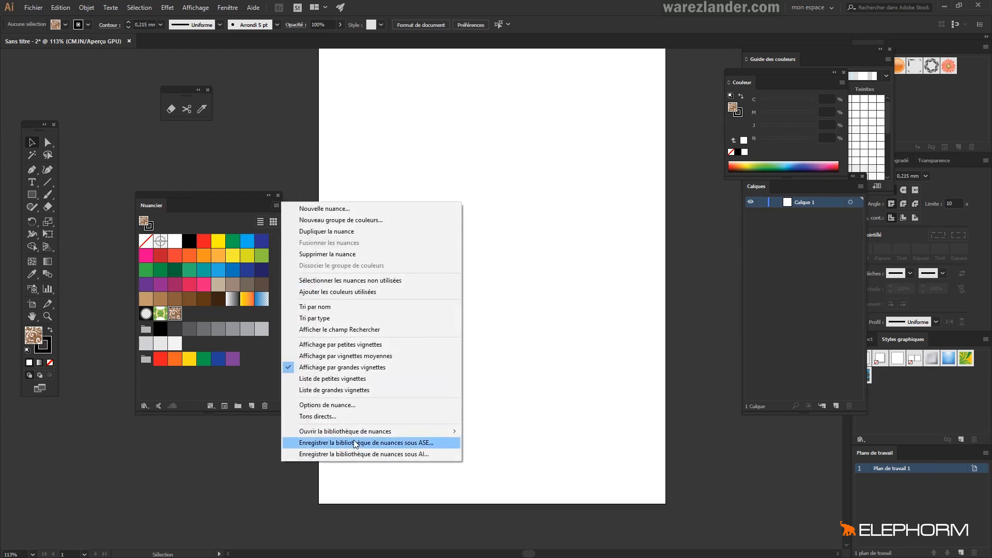
pyautogui.moveTo(354, 432)
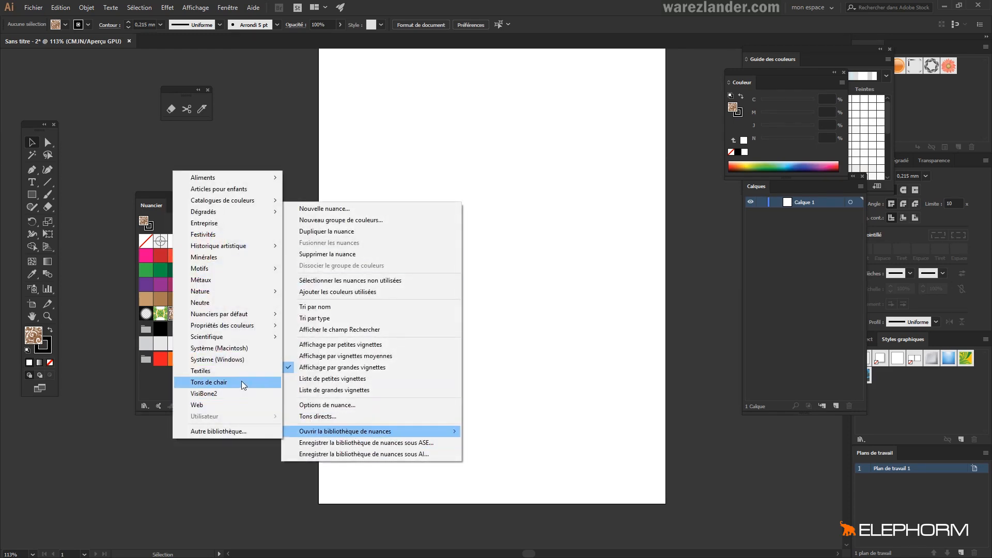
pyautogui.moveTo(217, 266)
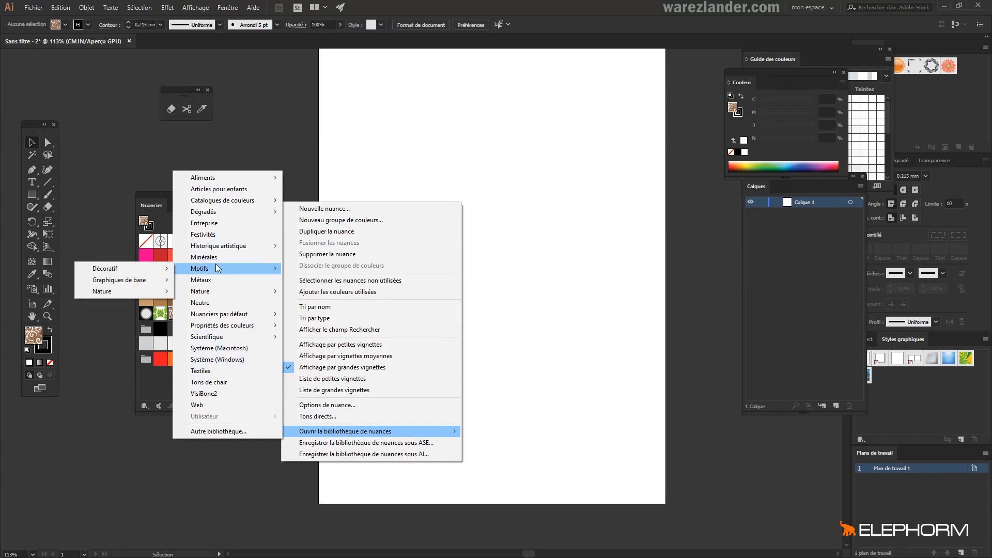
pyautogui.moveTo(144, 269)
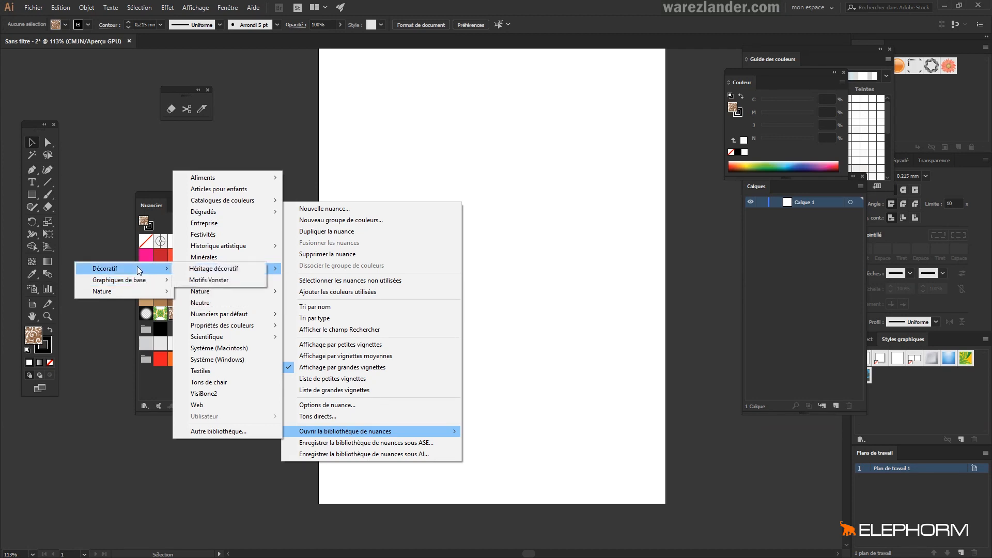
pyautogui.moveTo(218, 290)
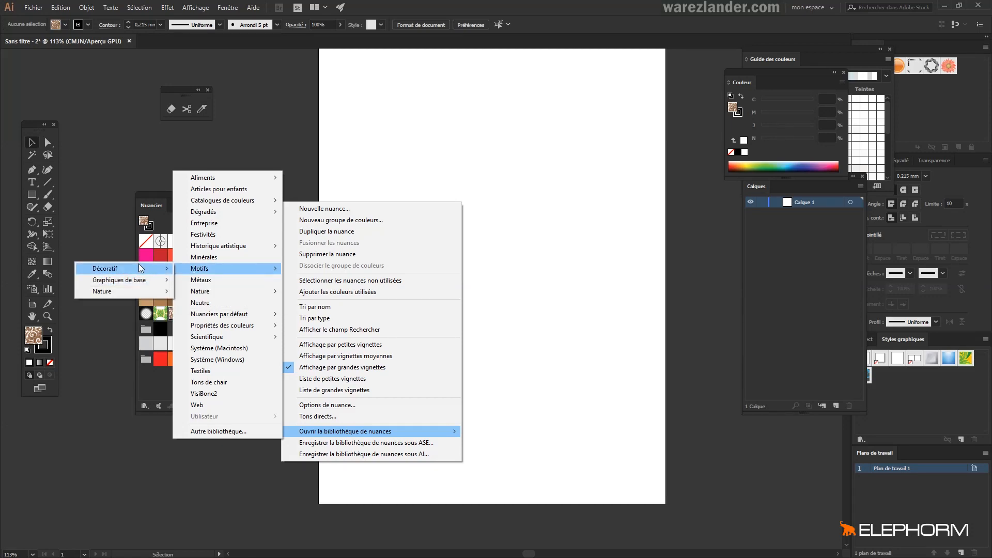
pyautogui.click(209, 270)
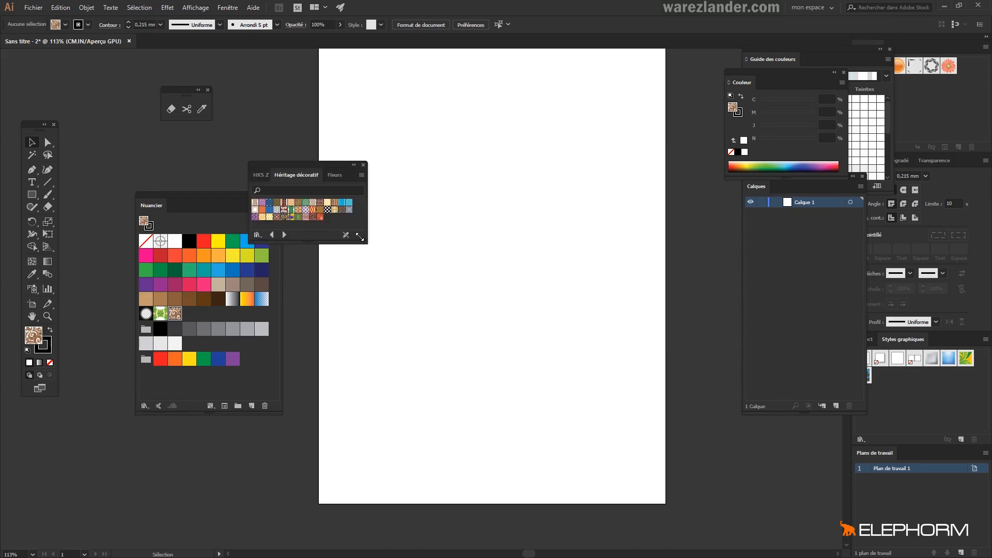
pyautogui.moveTo(364, 240); pyautogui.dragTo(431, 285)
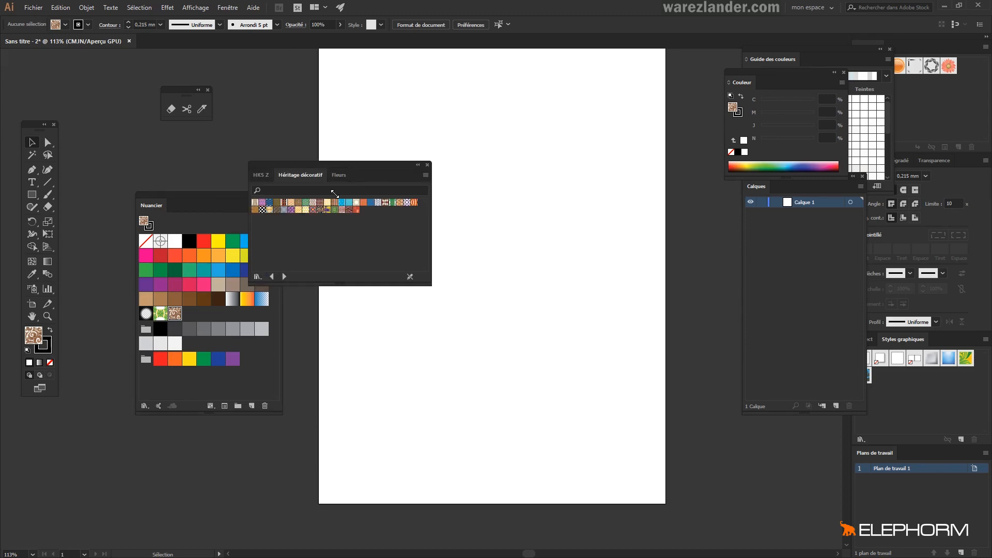
pyautogui.moveTo(364, 170); pyautogui.dragTo(584, 115)
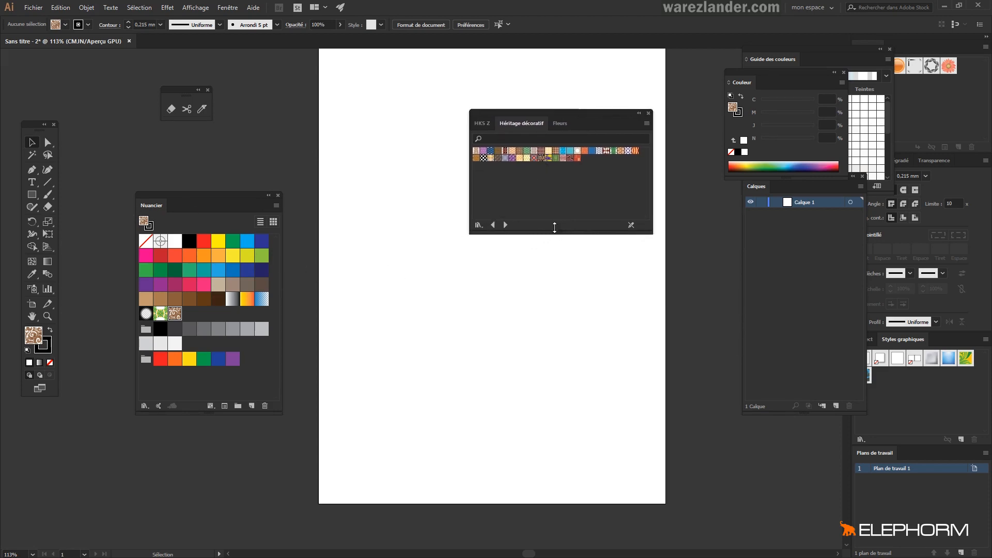
# Draw a rectangle about 51.2 × 71.8 mm in the upper left area of the artboard.
pyautogui.click(32, 194)
pyautogui.moveTo(356, 129); pyautogui.dragTo(416, 215)
pyautogui.moveTo(442, 248); pyautogui.dragTo(442, 248)
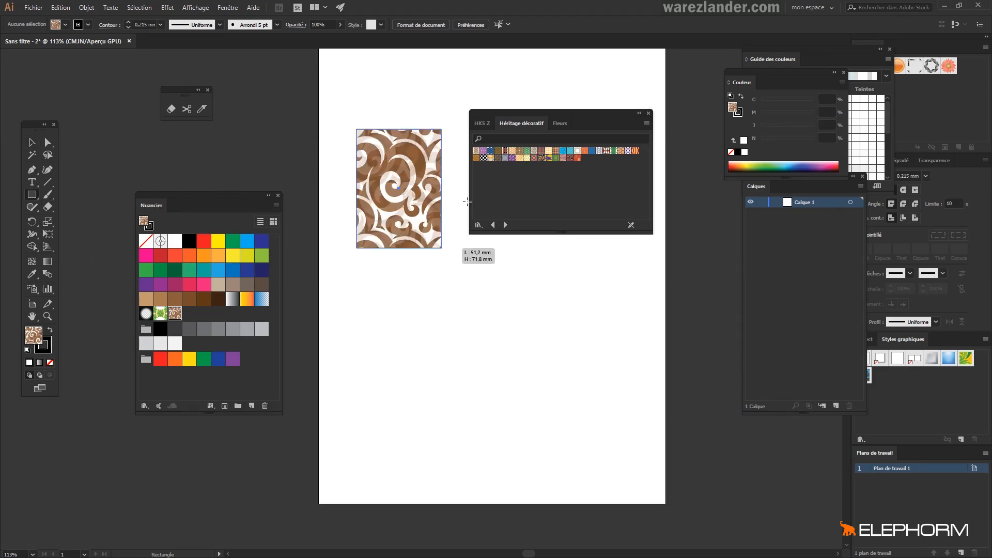
# Fill the new rectangle with several Héritage décoratif patterns in turn, including the blue chevron and the red-and-black houndstooth.
pyautogui.click(484, 151)
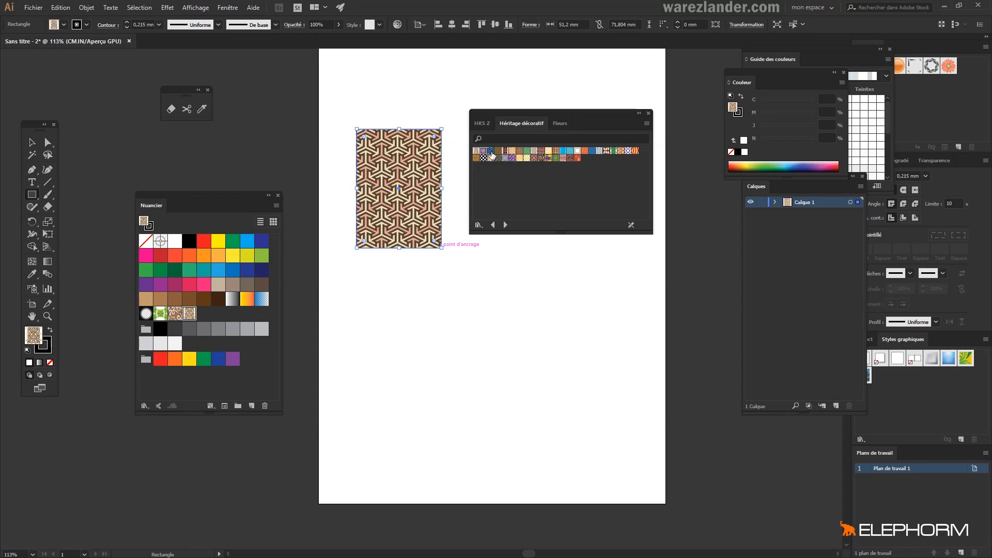
pyautogui.click(491, 152)
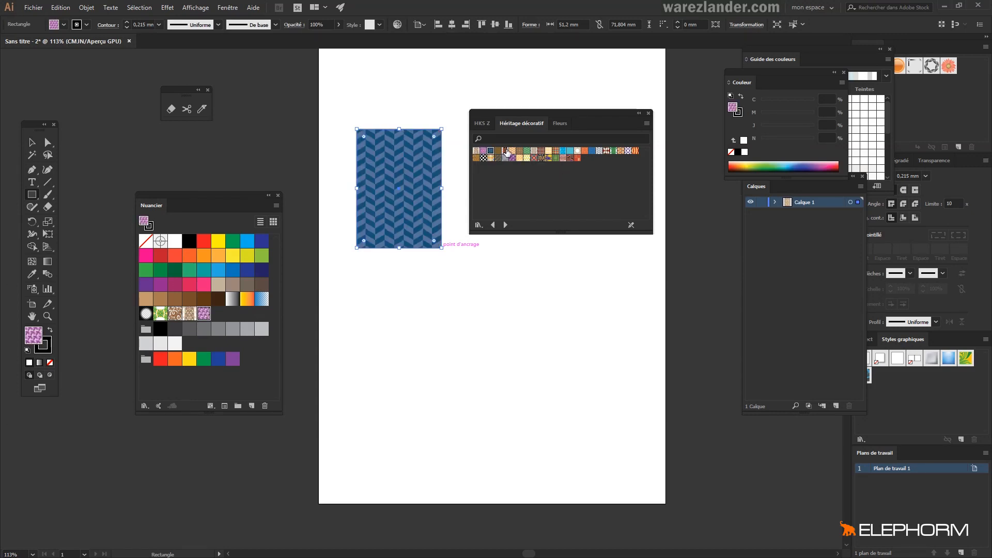
pyautogui.click(527, 151)
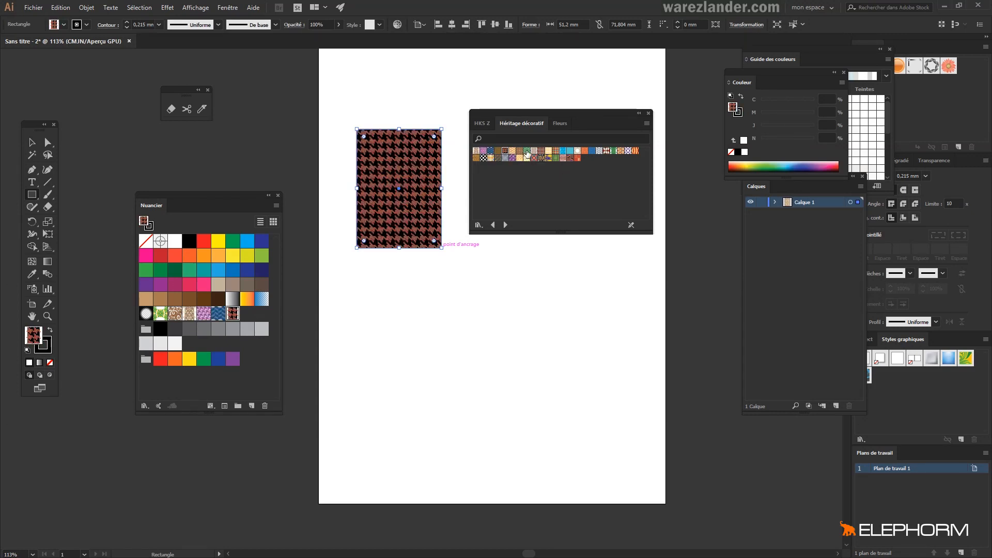
# Fill the rectangle with further Héritage décoratif patterns in turn, including the red tartan, the beige caning and the red-and-yellow geometric one.
pyautogui.click(557, 157)
pyautogui.click(556, 150)
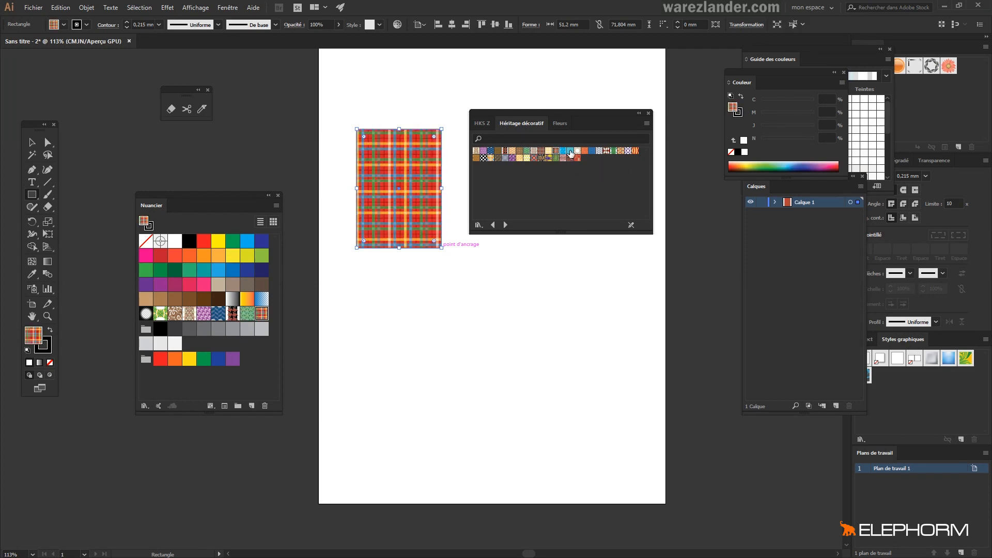
pyautogui.click(571, 152)
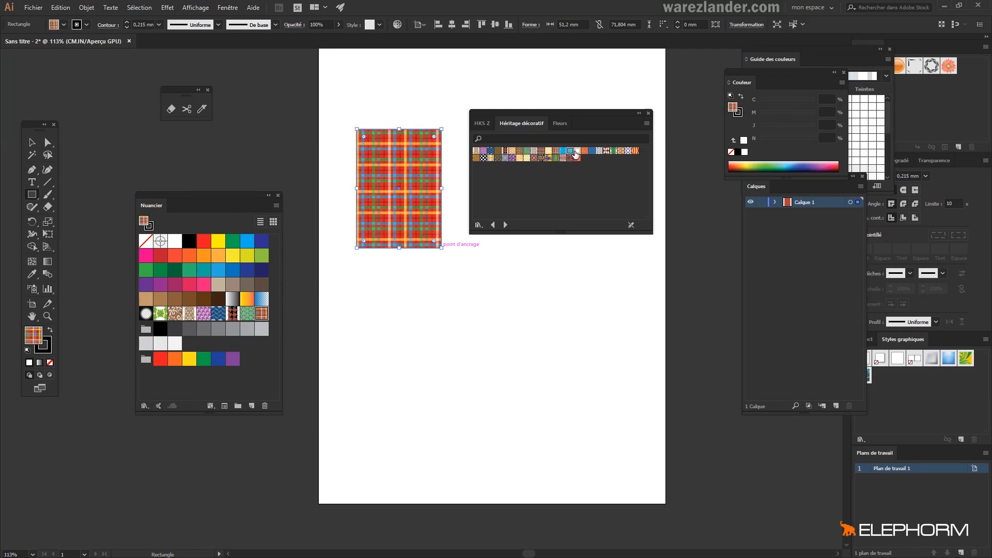
pyautogui.click(611, 151)
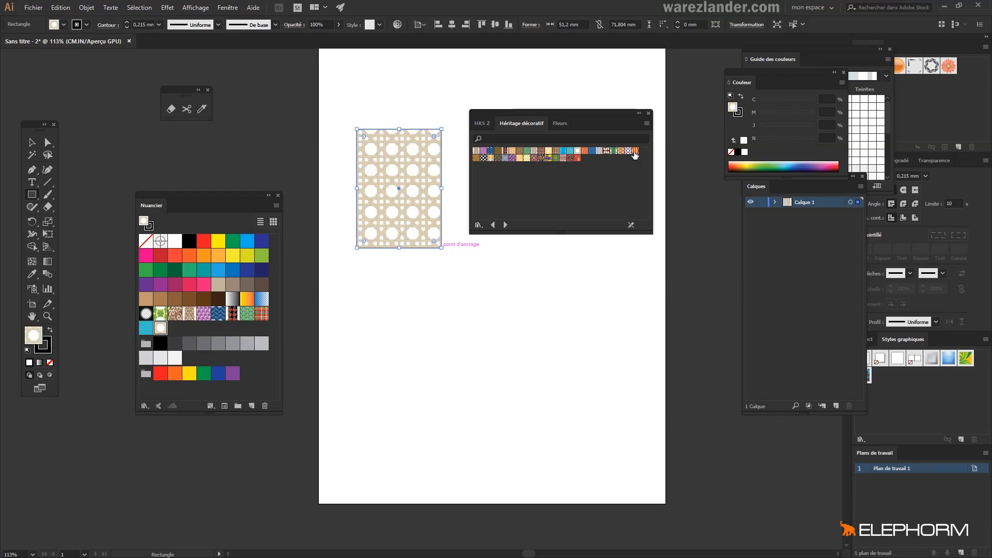
pyautogui.click(636, 151)
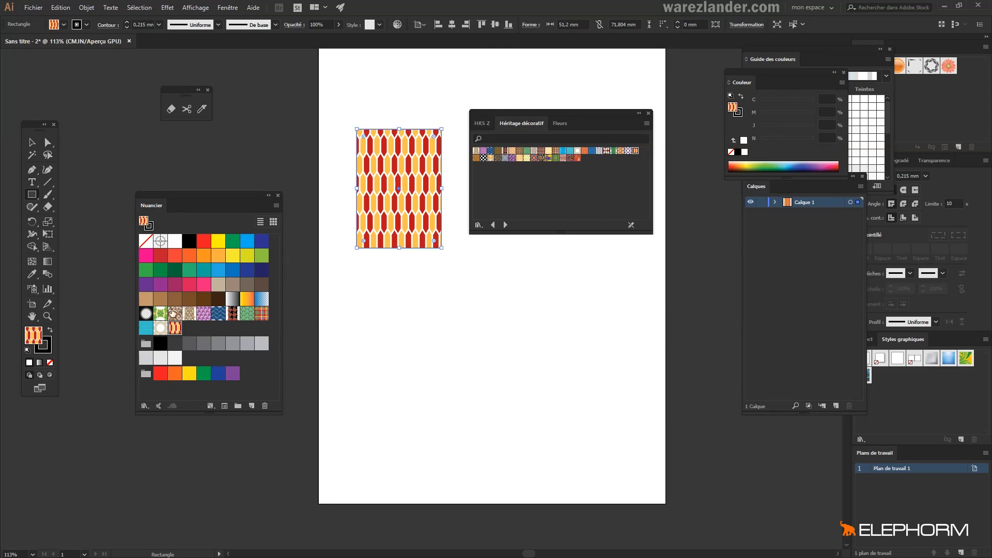
# Fill the rectangle with the brown scroll pattern already in the document swatches and close the pattern library.
pyautogui.click(173, 314)
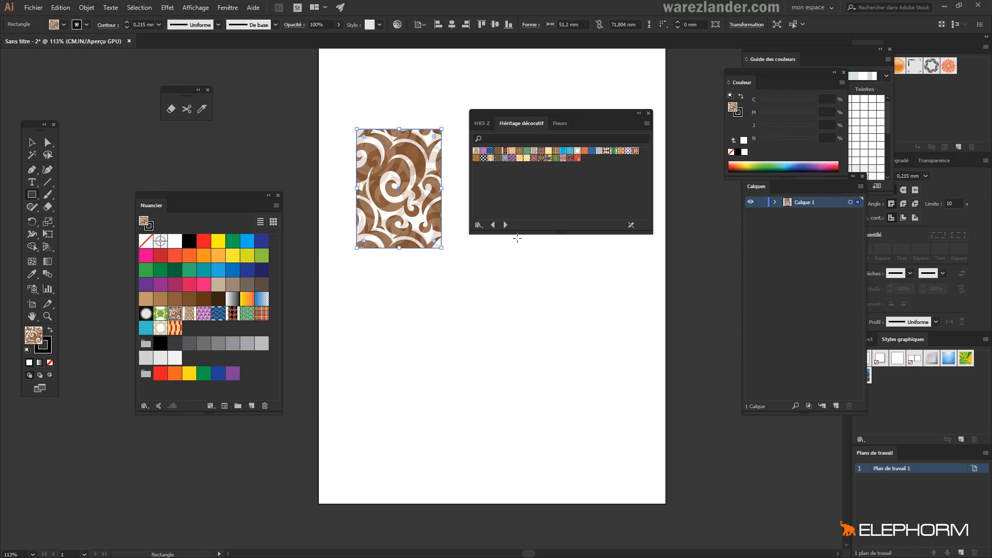
pyautogui.click(649, 113)
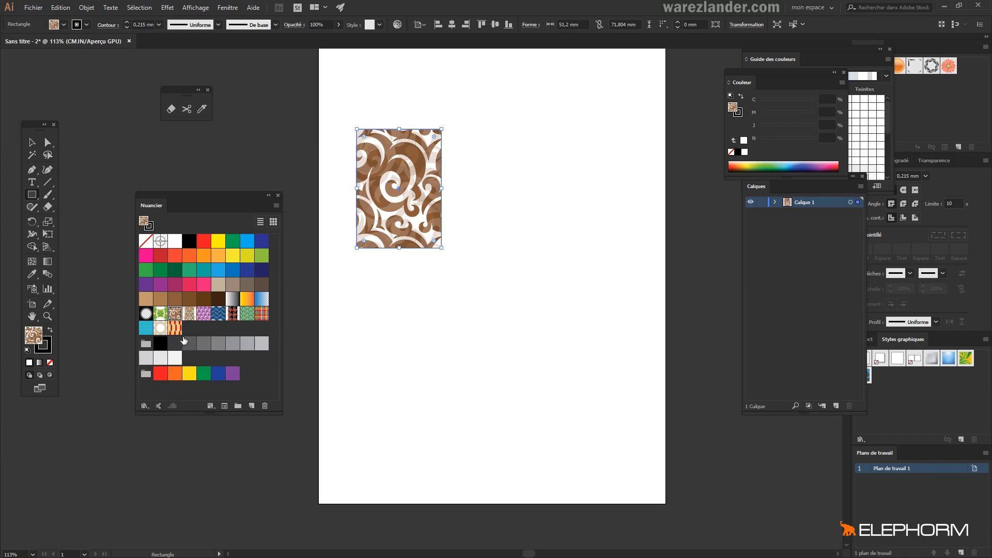
# Select all the unused swatches in the document, then clear that swatch selection.
pyautogui.click(277, 206)
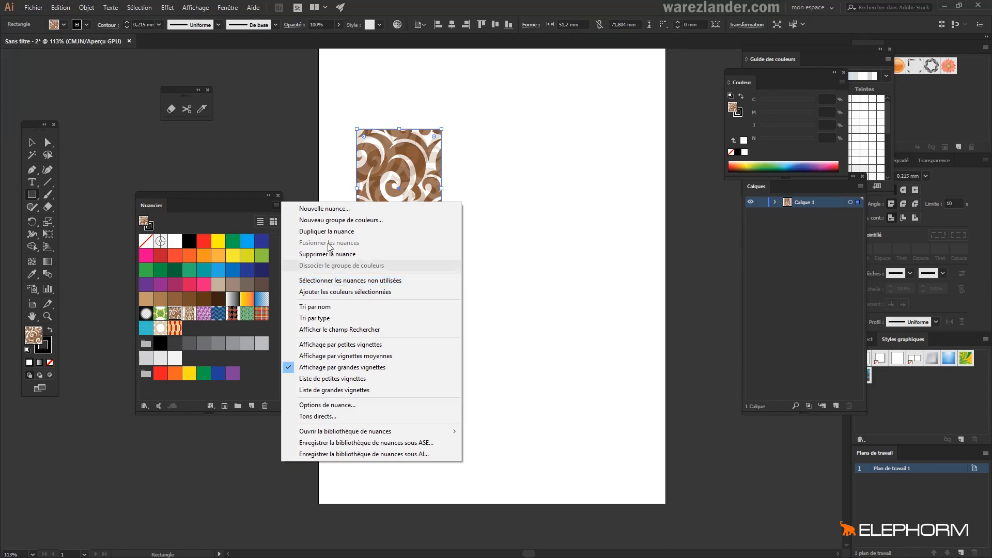
pyautogui.click(324, 281)
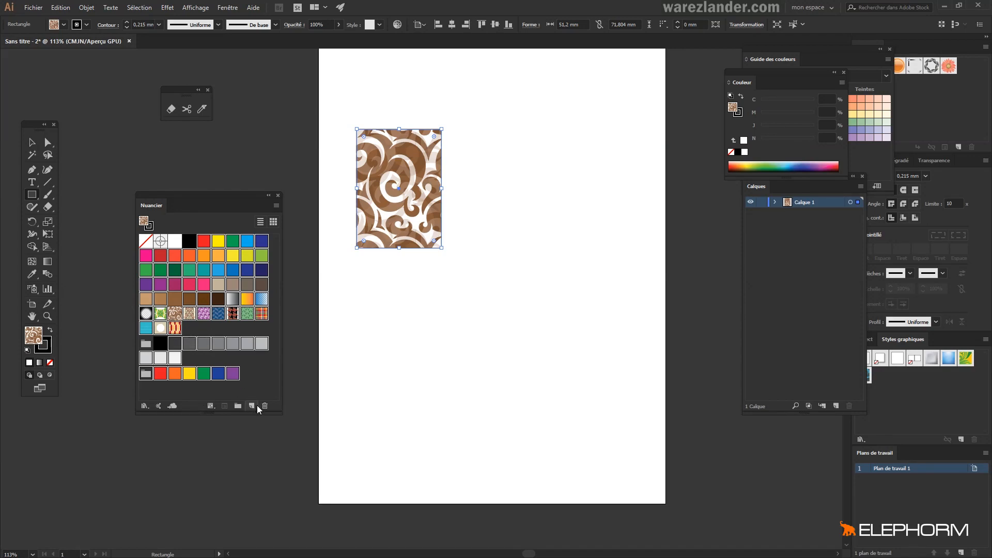
pyautogui.click(194, 330)
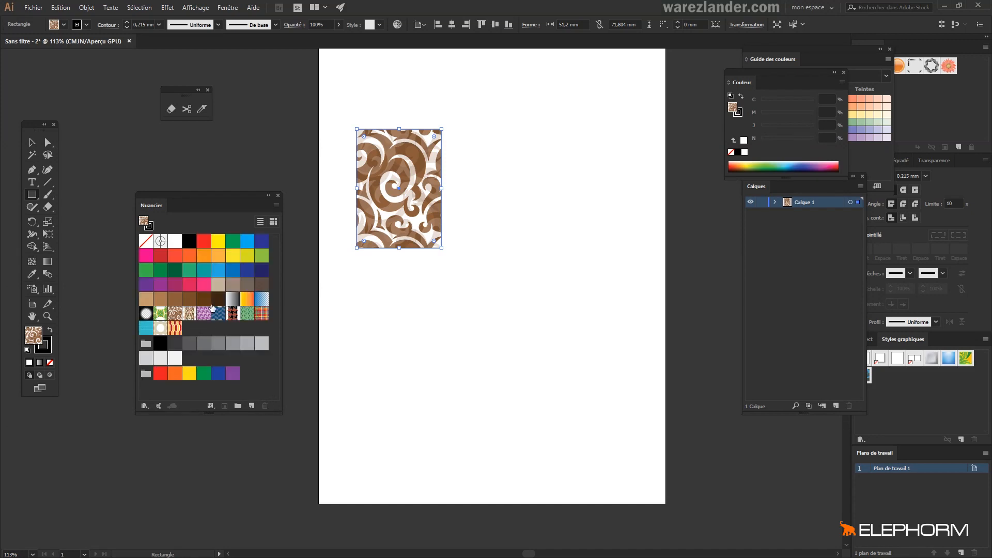
# Open the brown scroll pattern Pompadour for editing and move the pattern options and swatches away from its tile.
pyautogui.click(176, 318)
pyautogui.doubleClick(176, 318)
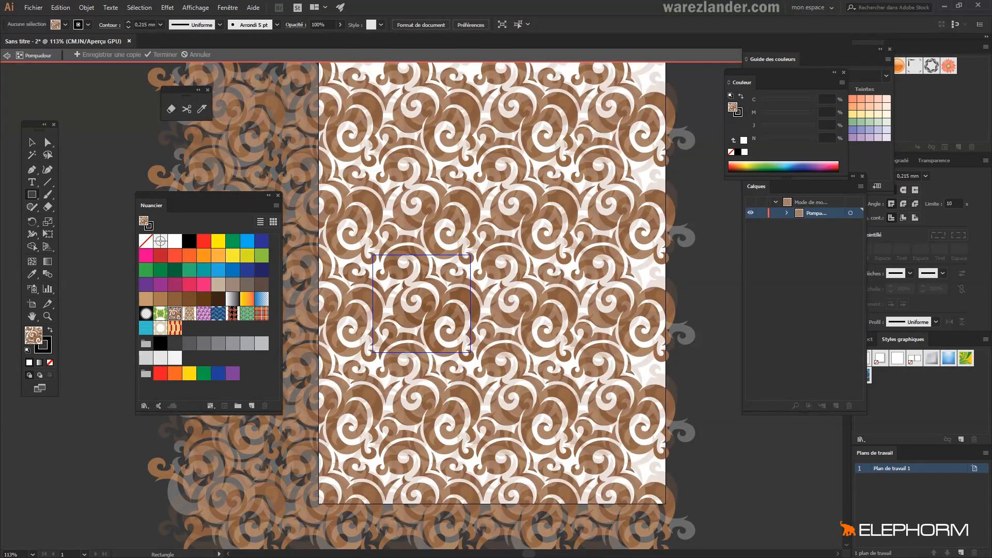
pyautogui.moveTo(165, 250); pyautogui.dragTo(690, 203)
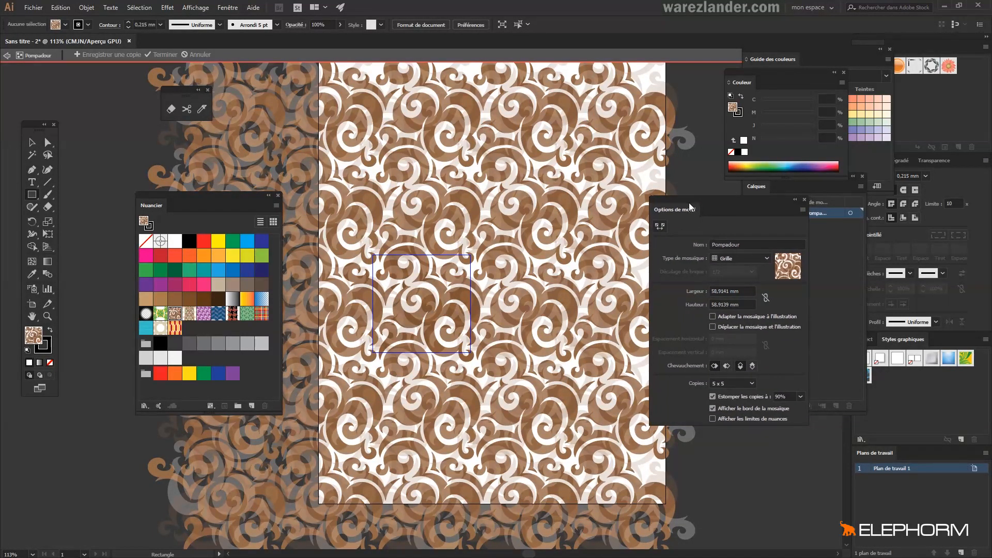
pyautogui.moveTo(196, 192); pyautogui.dragTo(158, 188)
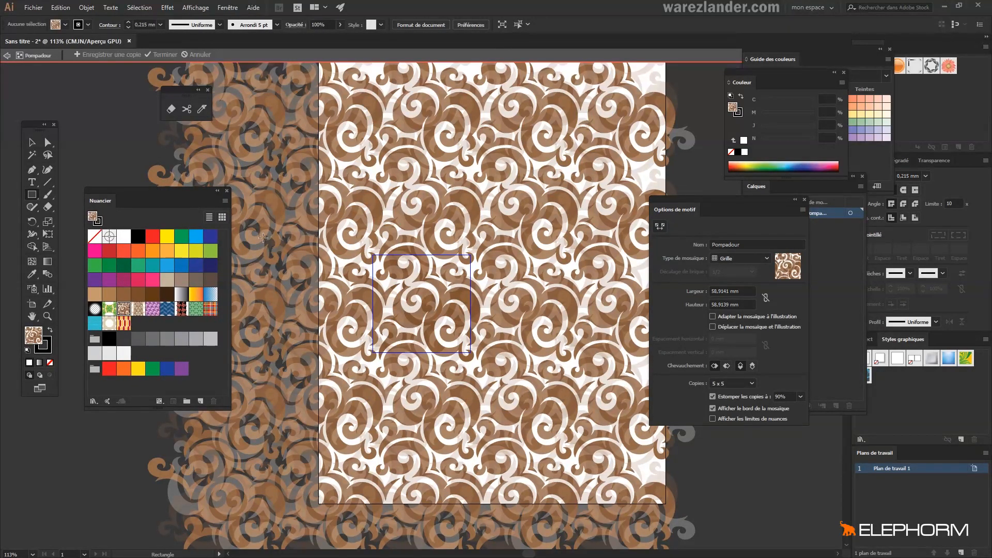
# Select one of the semi-transparent scroll shapes in the Pompadour tile and fill it with teal (C 80, M 10, J 45, N 0).
pyautogui.press('z')
pyautogui.click(459, 338)
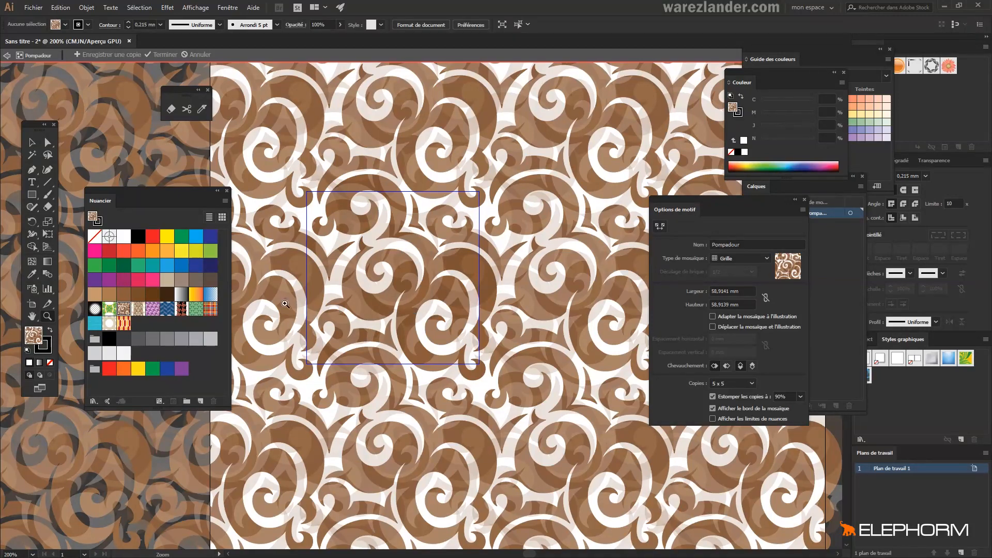
pyautogui.click(31, 143)
pyautogui.click(358, 291)
pyautogui.click(48, 142)
pyautogui.click(362, 310)
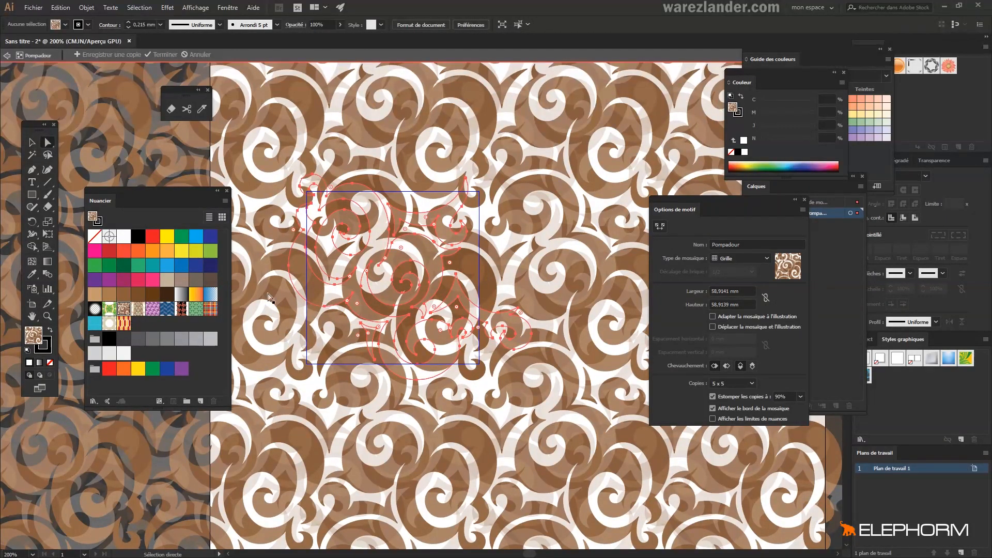
pyautogui.click(154, 266)
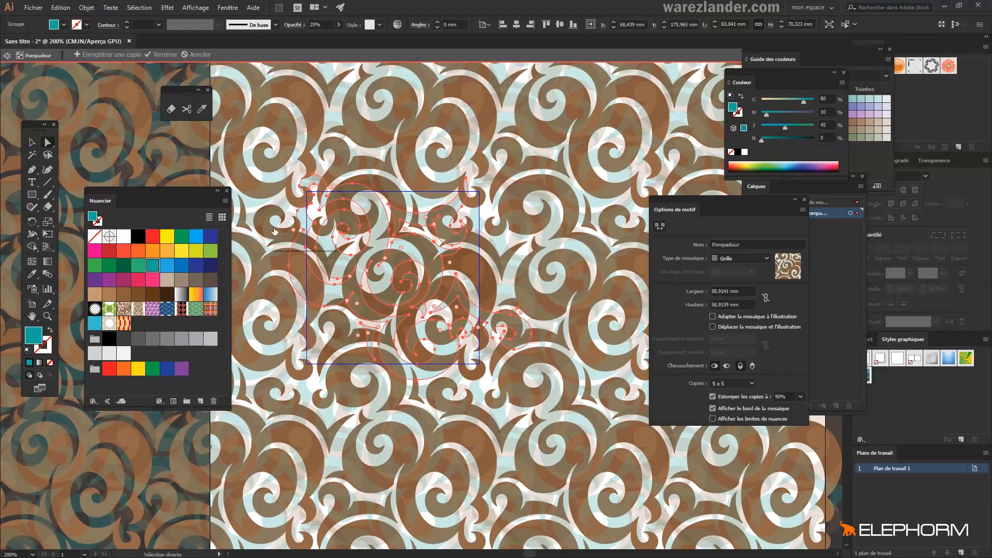
# Recolour the second semi-transparent scroll pink (C 0, M 95, J 20) and the opaque brown scroll yellow (C 5, M 0, J 90).
pyautogui.click(477, 278)
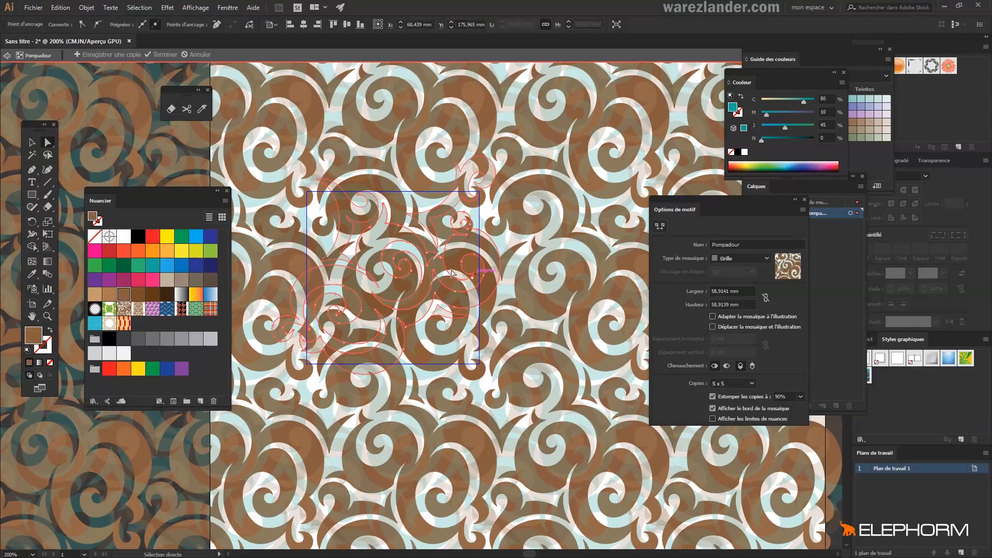
pyautogui.click(153, 280)
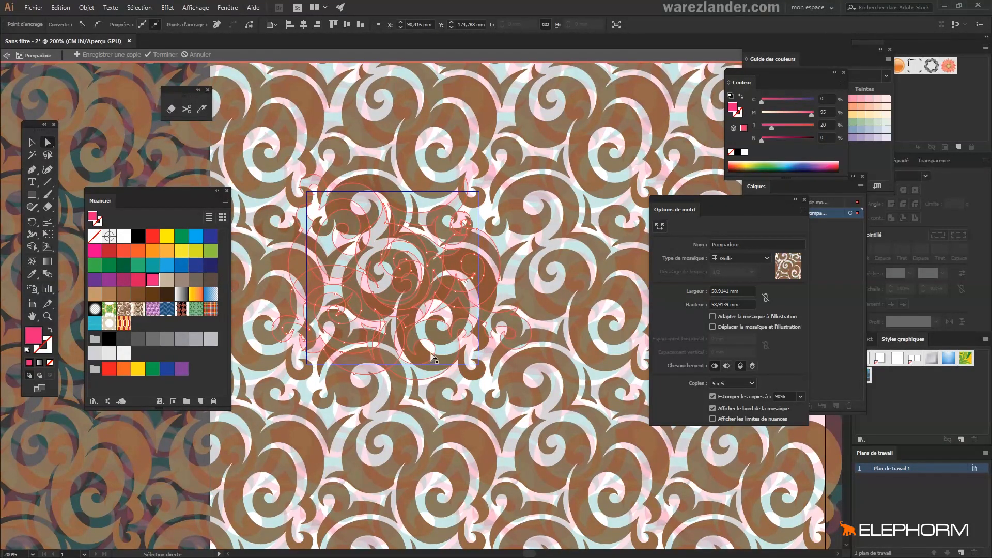
pyautogui.click(413, 320)
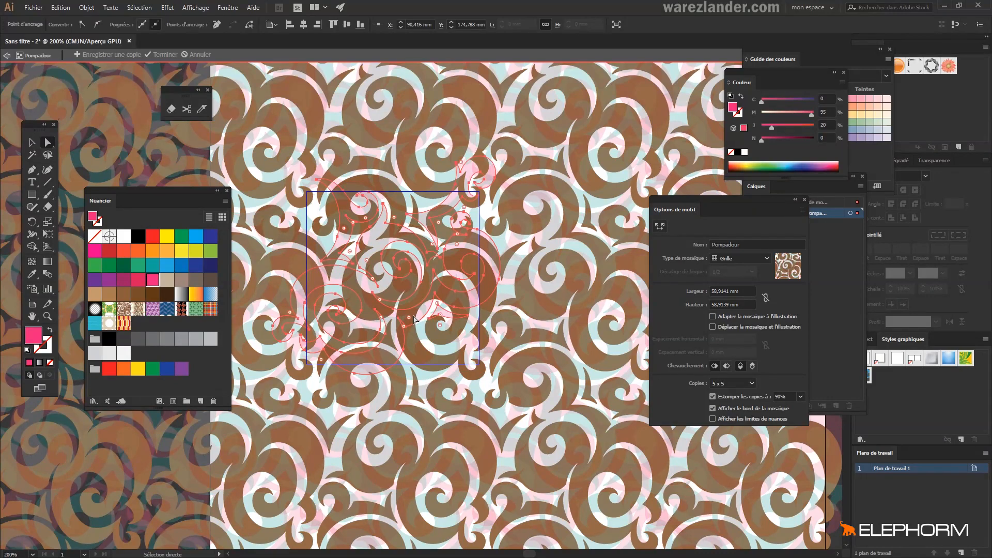
pyautogui.click(467, 375)
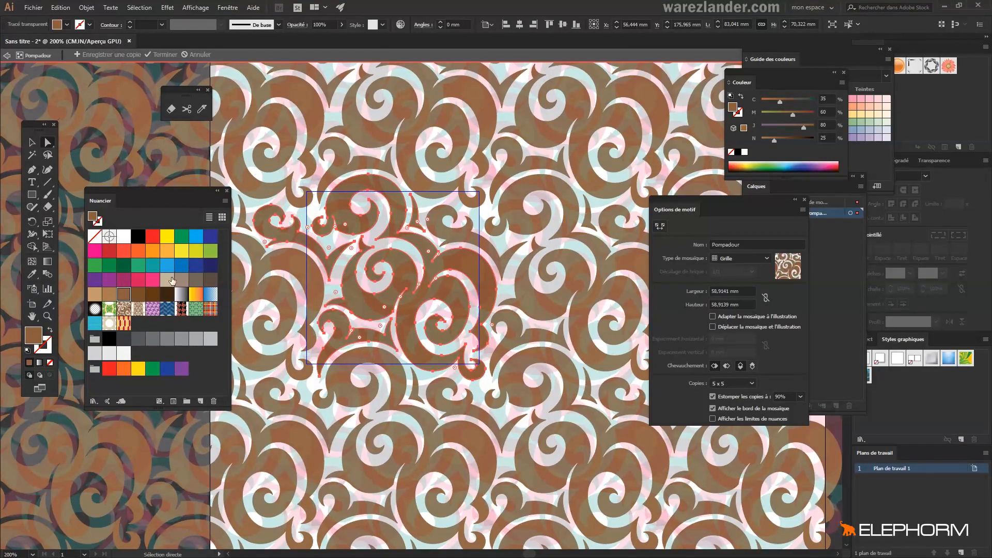
pyautogui.click(184, 253)
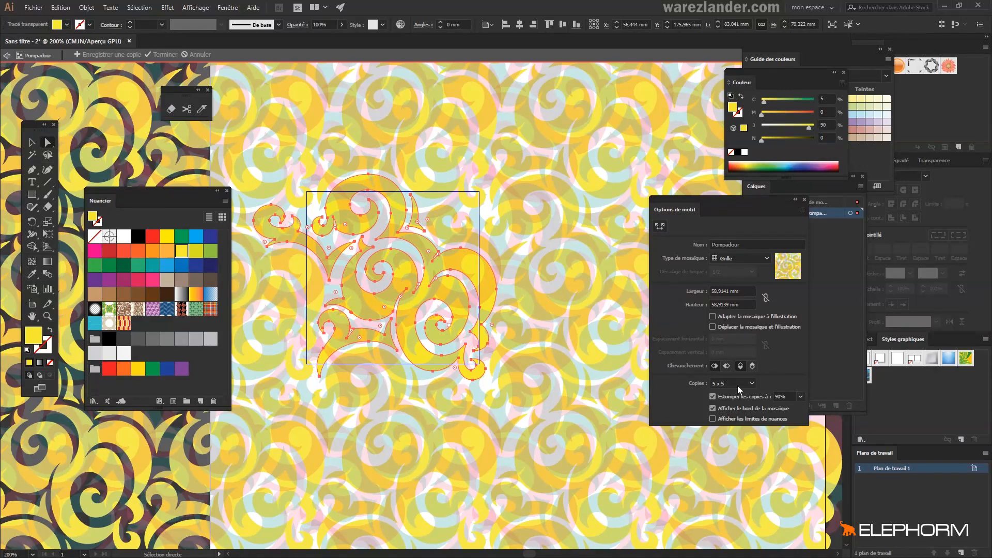
# Dim the pattern's repeated copies to 10% and deselect the tile artwork.
pyautogui.click(801, 396)
pyautogui.click(810, 420)
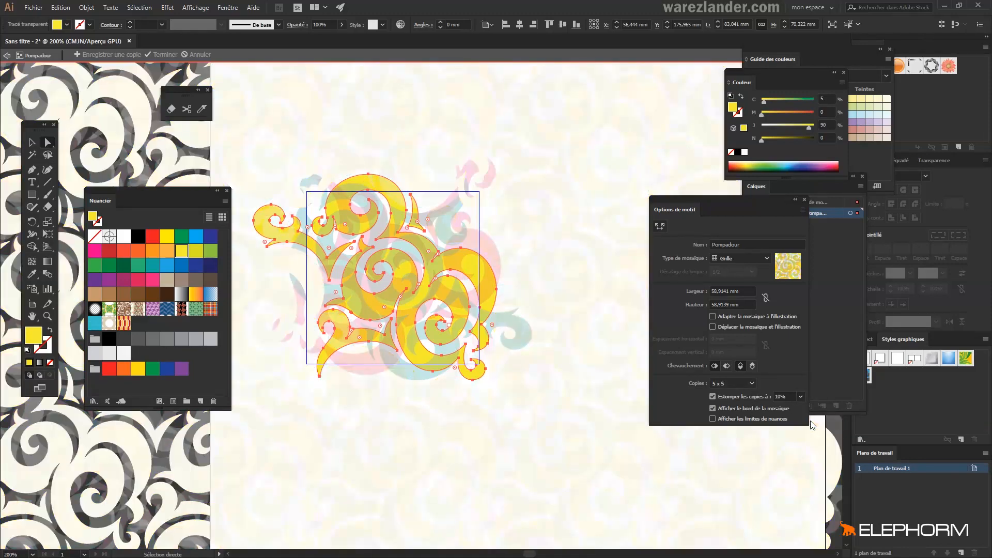
pyautogui.click(534, 262)
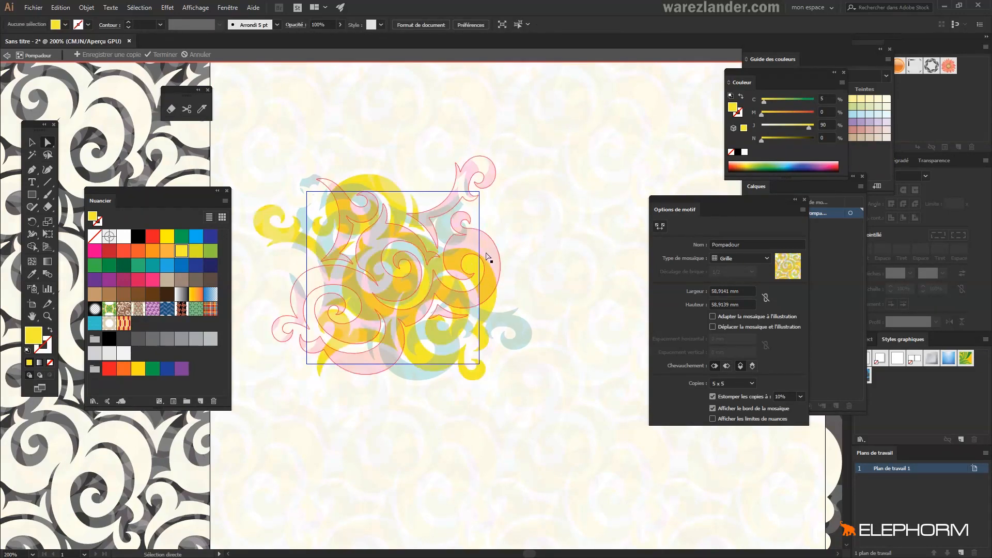
# Give the pink scroll a black stroke 4 mm thick, moving the colour settings aside to reach the stroke settings.
pyautogui.click(153, 280)
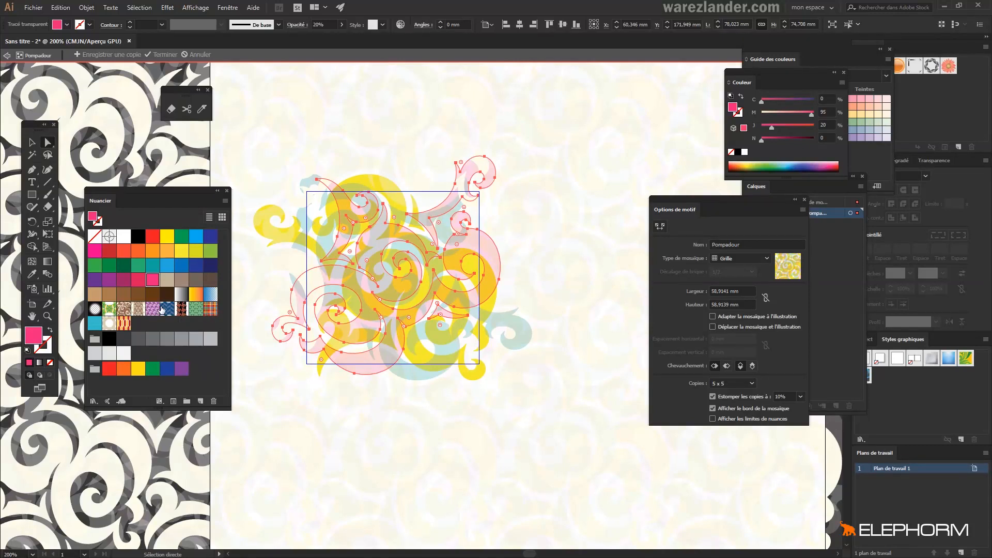
pyautogui.click(46, 355)
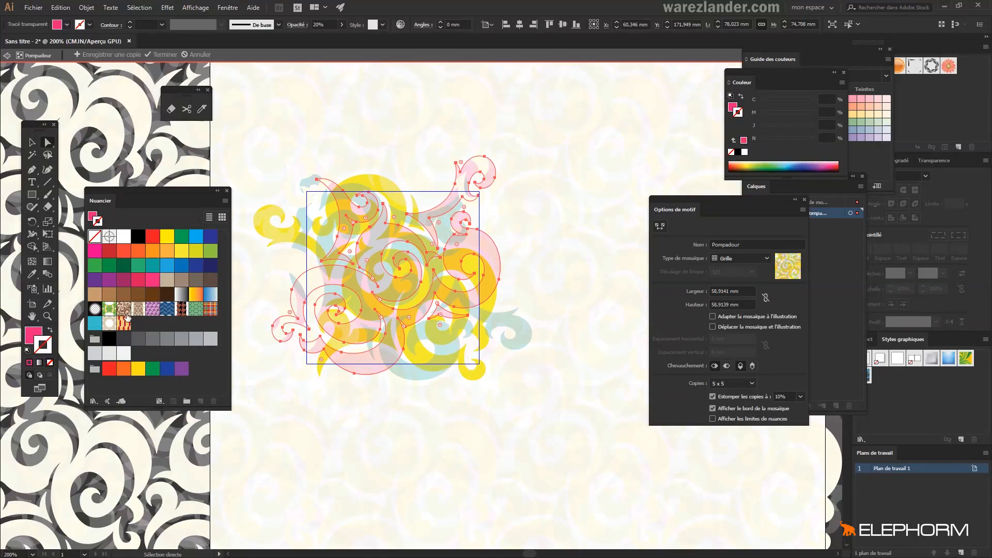
pyautogui.click(111, 343)
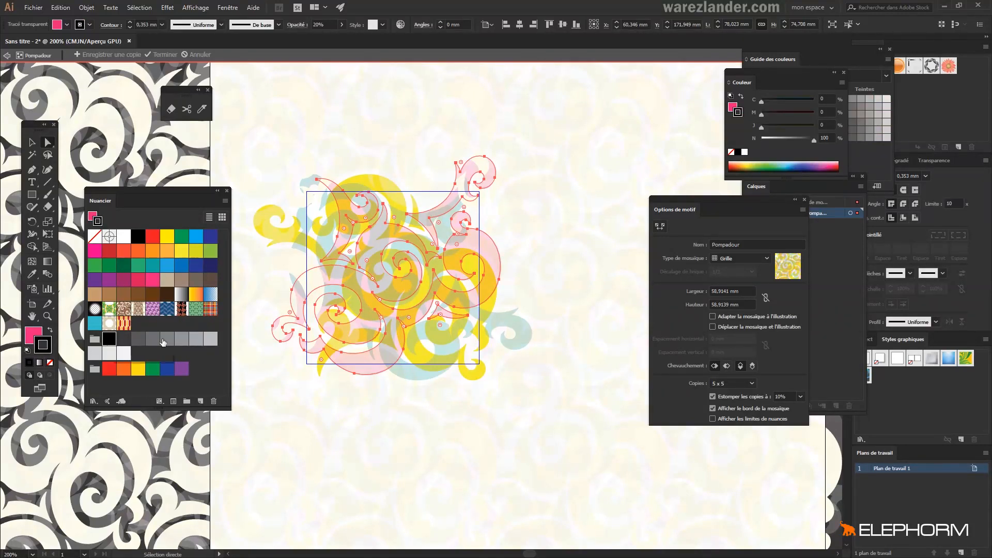
pyautogui.moveTo(809, 76); pyautogui.dragTo(752, 77)
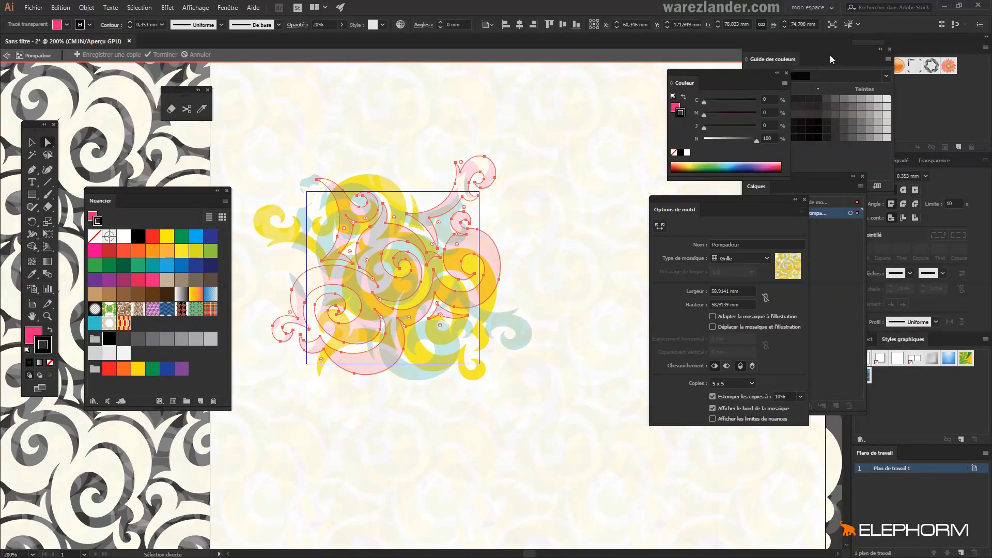
pyautogui.moveTo(821, 61); pyautogui.dragTo(737, 57)
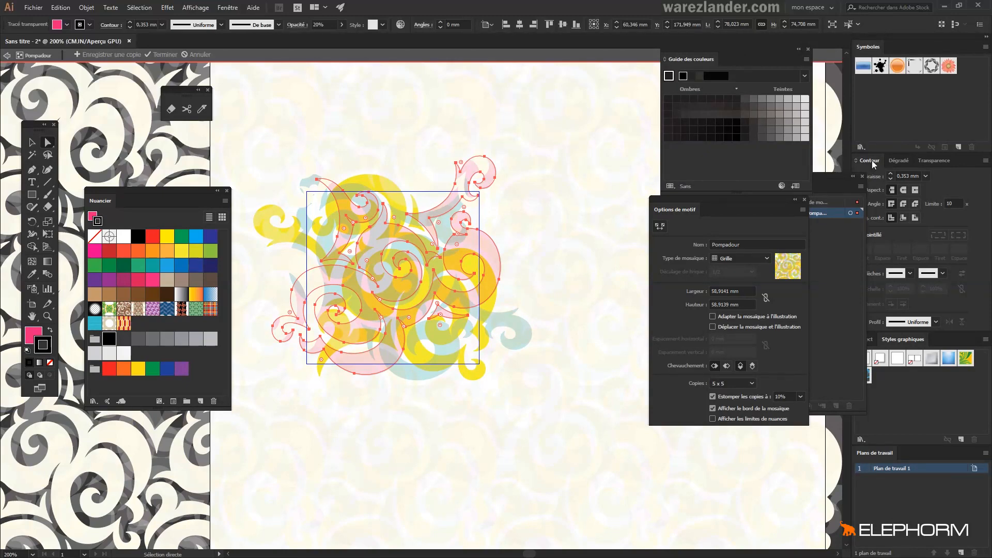
pyautogui.click(888, 173)
pyautogui.click(888, 174)
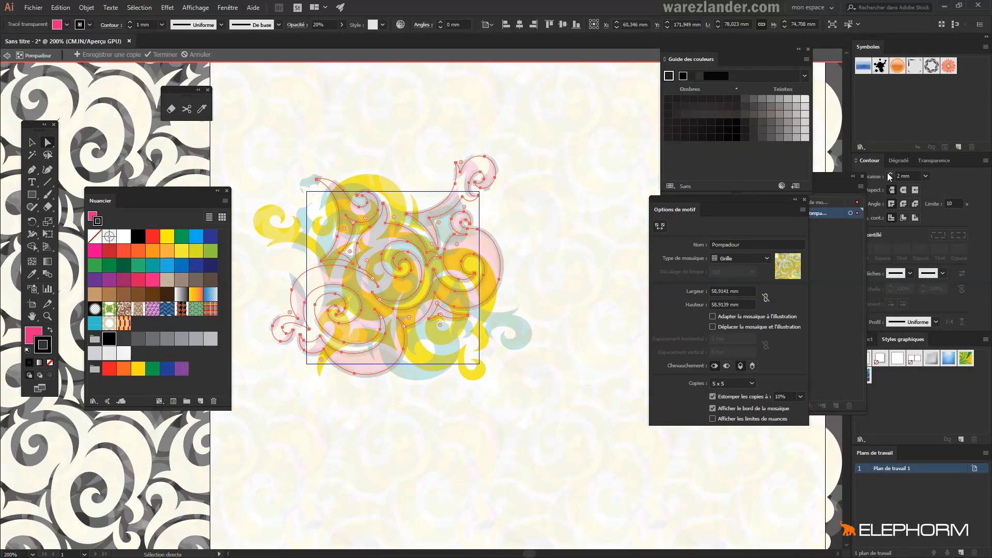
pyautogui.click(889, 173)
pyautogui.click(507, 297)
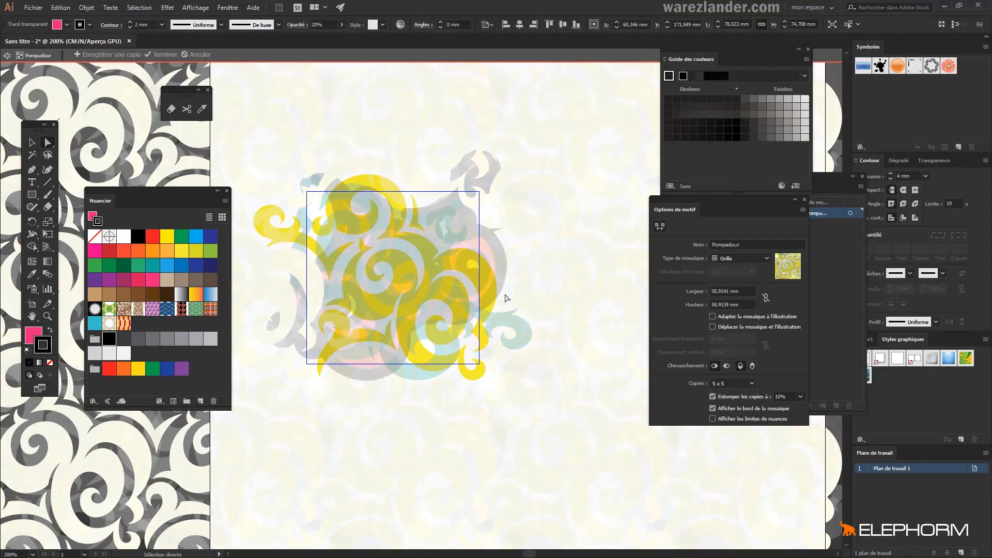
# Select all the scroll shapes in the pattern tile and delete them.
pyautogui.click(280, 241)
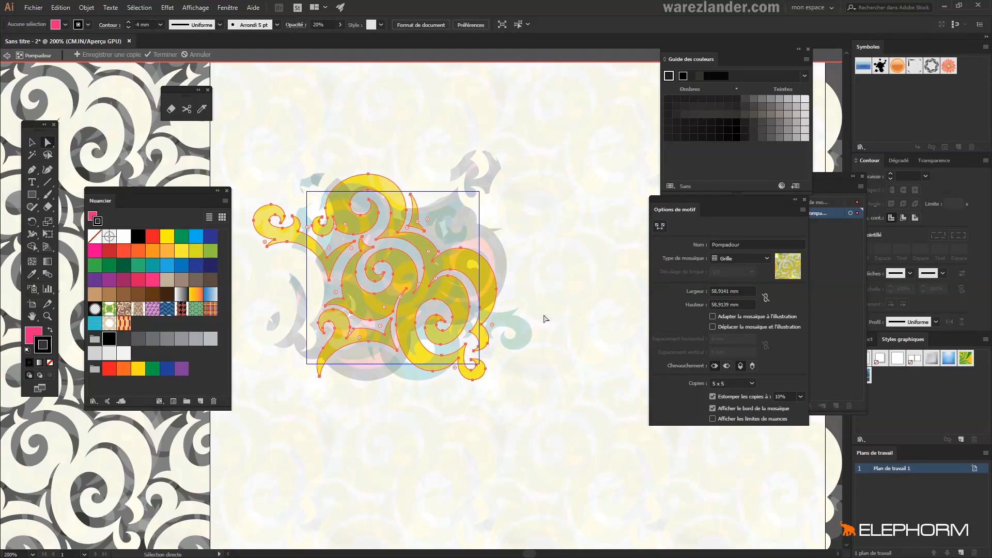
pyautogui.scroll(-1, 499, 328)
pyautogui.scroll(1, 501, 329)
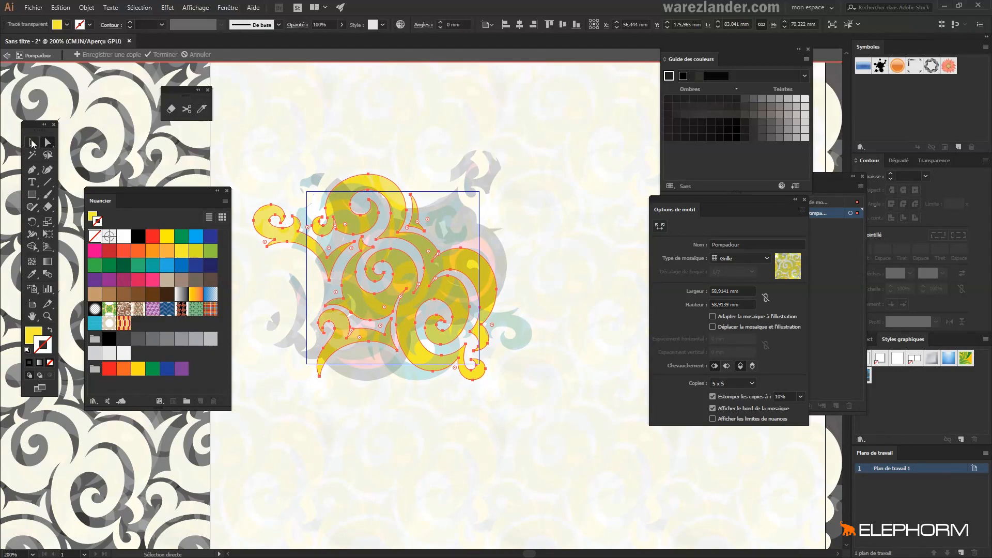
pyautogui.click(32, 143)
pyautogui.moveTo(261, 154); pyautogui.dragTo(540, 404)
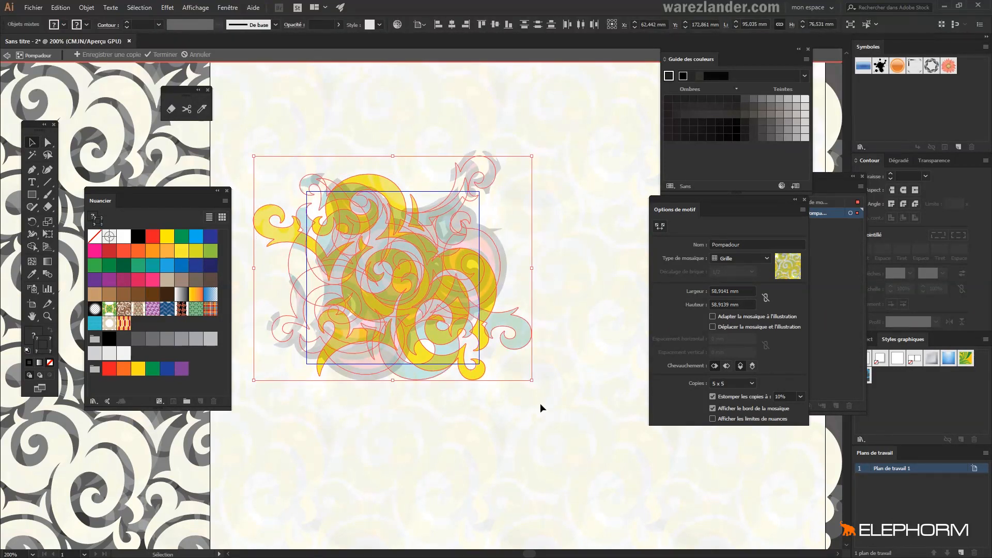
pyautogui.press('Delete')
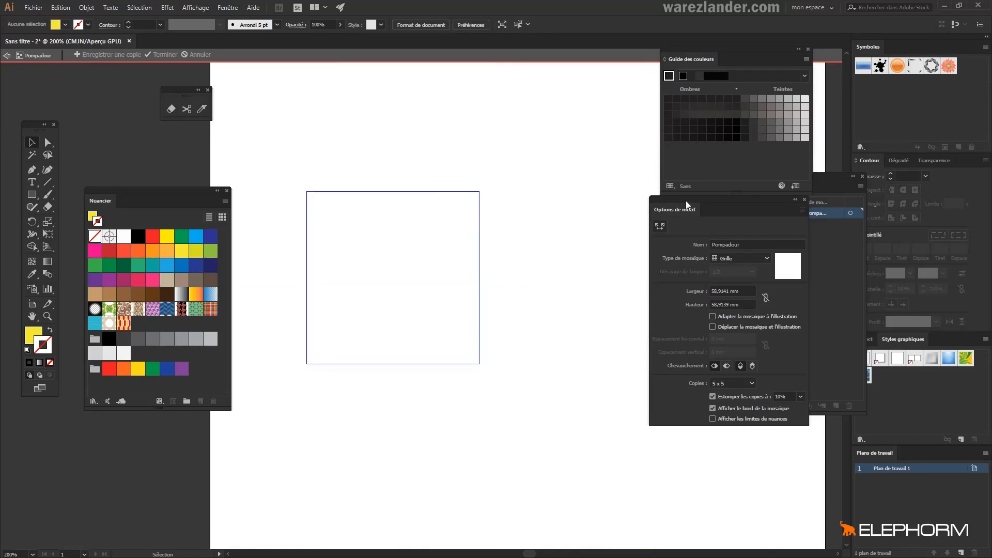
# Link the tile's width and height and set the width to 60 mm, with the pattern options moved closer to the tile.
pyautogui.moveTo(686, 204); pyautogui.dragTo(573, 189)
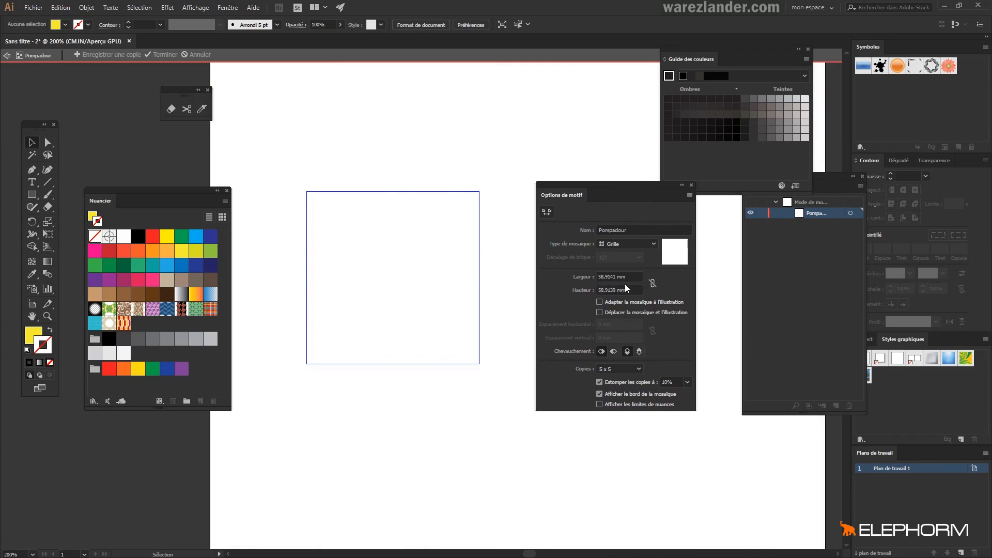
pyautogui.click(626, 278)
pyautogui.click(653, 283)
pyautogui.write('60')
pyautogui.press('Return')
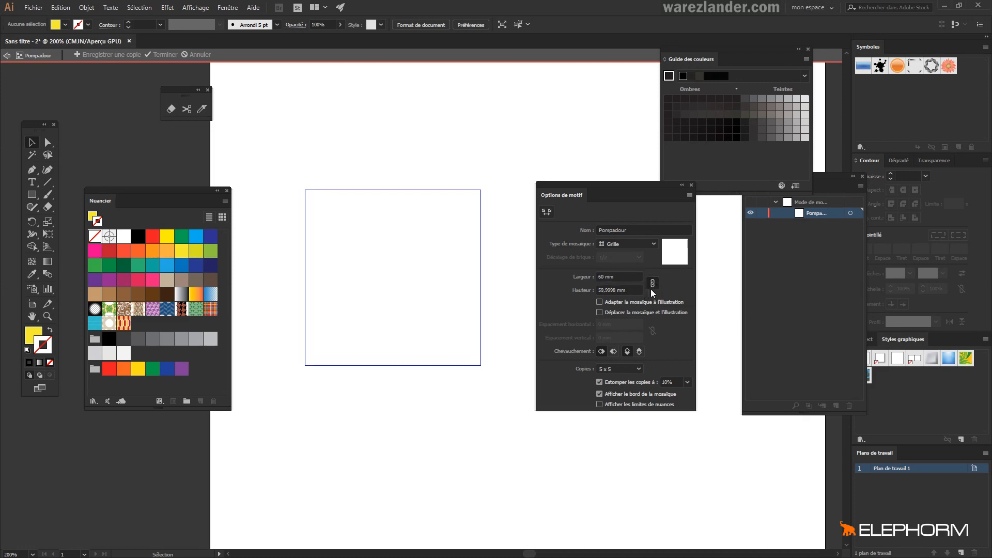
# Set the tile's height to 60 mm and choose a dark blue stroke with no fill for new artwork.
pyautogui.click(635, 290)
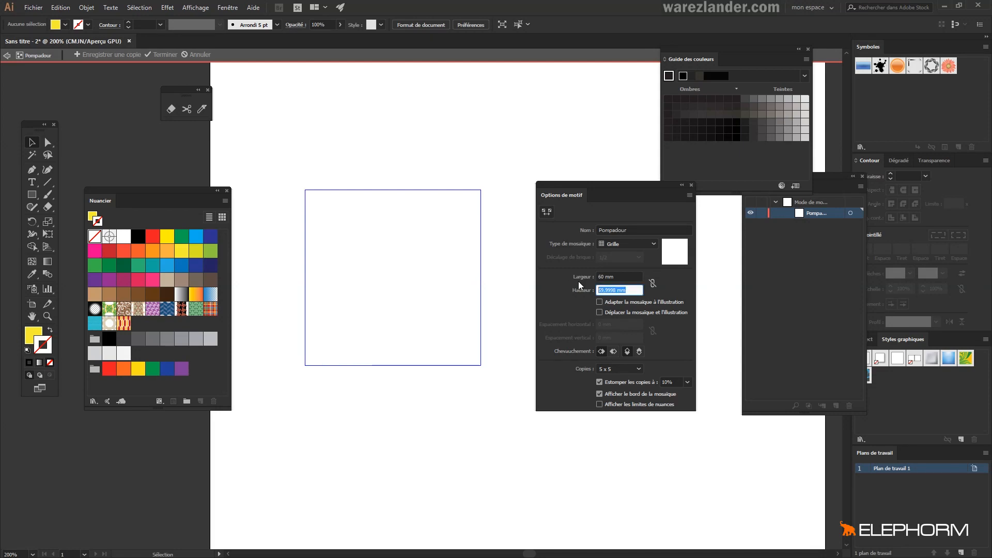
pyautogui.write('60')
pyautogui.press('Return')
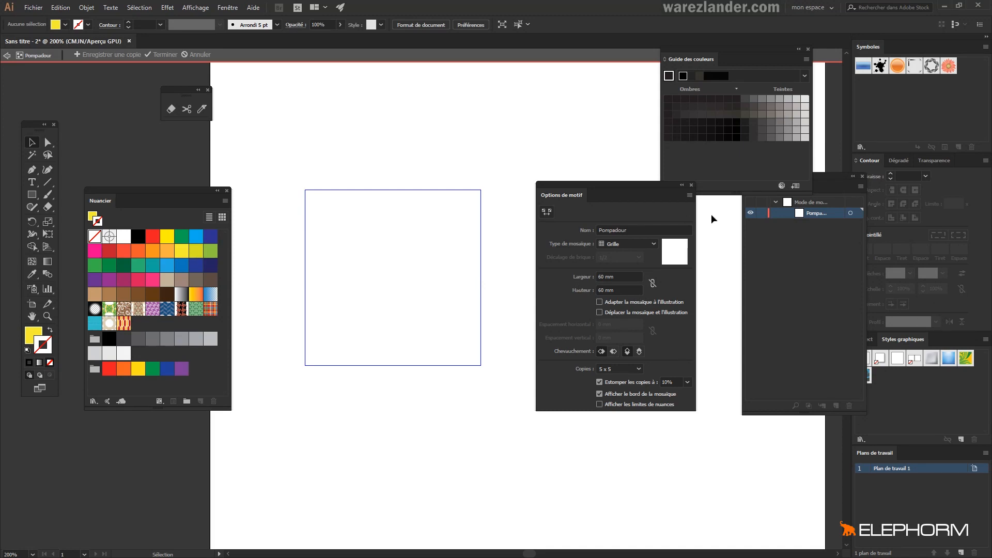
pyautogui.click(48, 331)
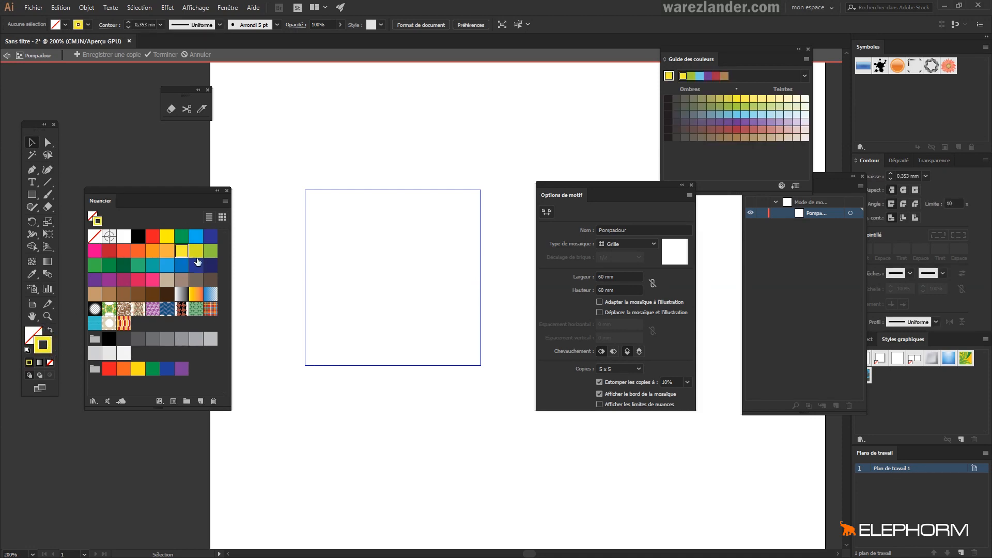
pyautogui.click(210, 237)
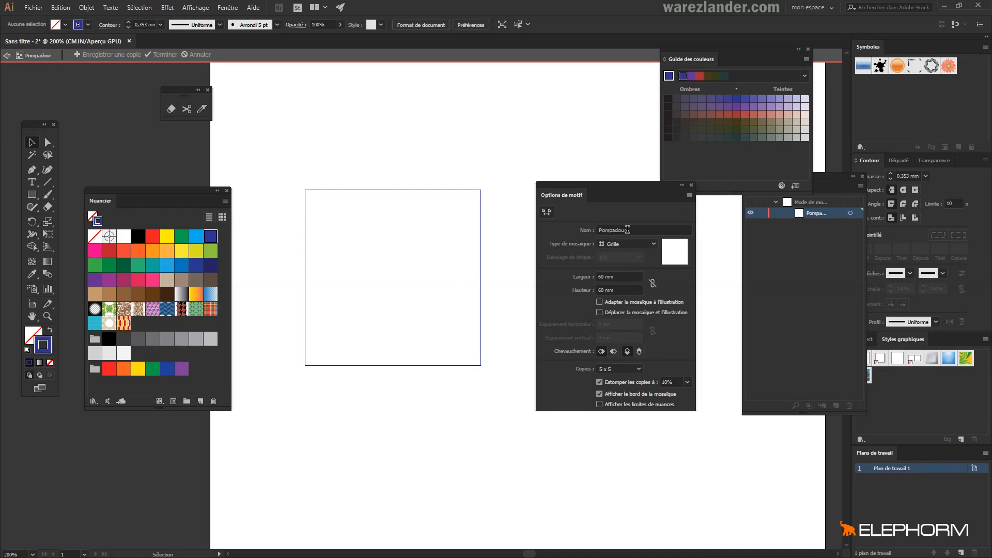
# Rename the pattern as Ecailles carpe and review the available tile types, keeping Grille.
pyautogui.moveTo(628, 230); pyautogui.dragTo(576, 226)
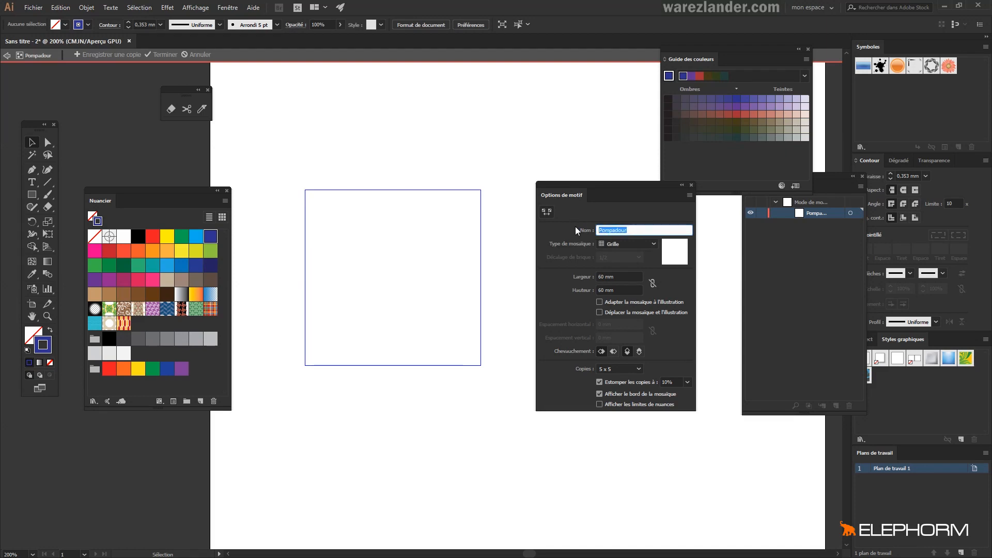
pyautogui.write('Ecailles carpe')
pyautogui.click(652, 244)
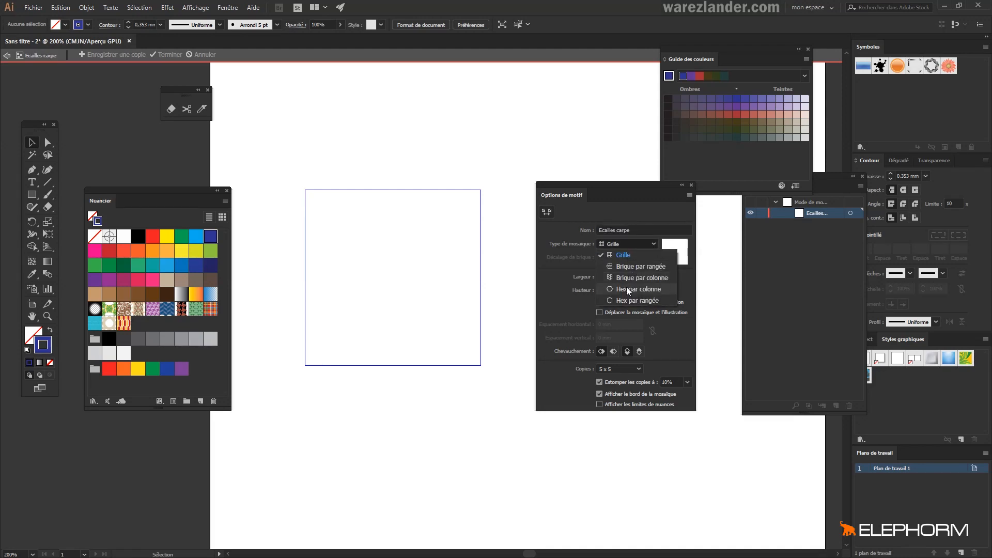
pyautogui.click(629, 214)
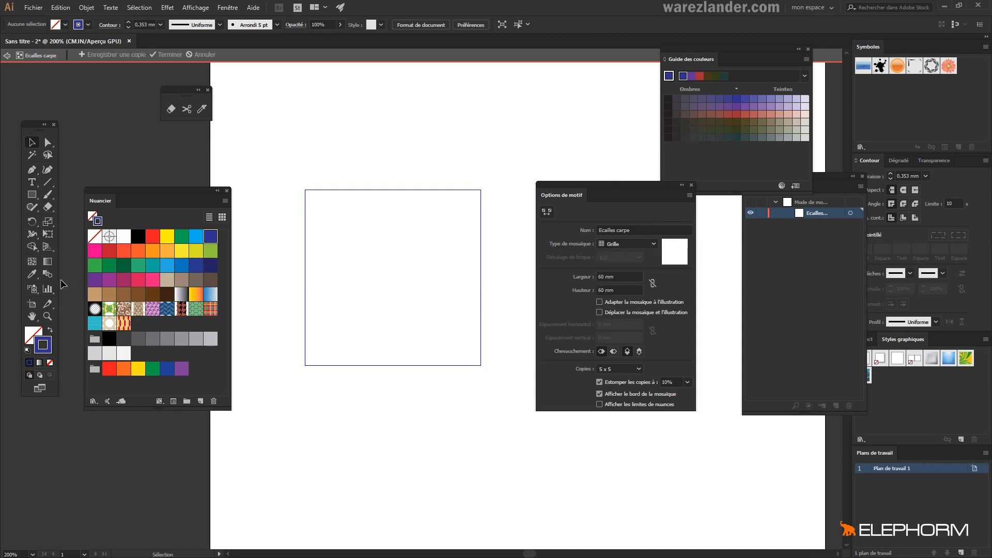
# Draw a circle about 52.7 mm in diameter from the centre of the pattern tile with the Ellipse tool.
pyautogui.keyDown('alt'); pyautogui.click(33, 194); pyautogui.keyUp('alt')
pyautogui.keyDown('alt'); pyautogui.click(34, 193); pyautogui.keyUp('alt')
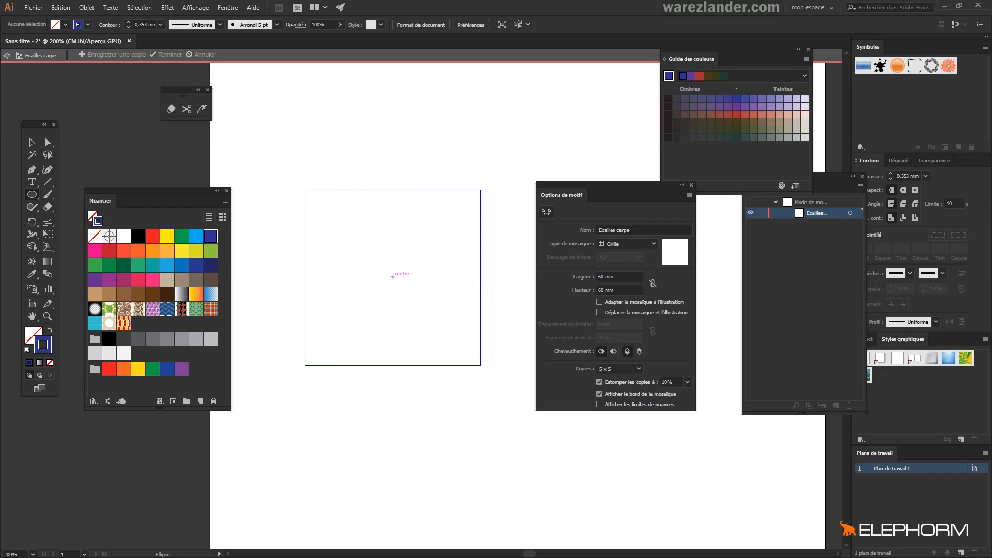
pyautogui.moveTo(393, 277); pyautogui.dragTo(425, 354)
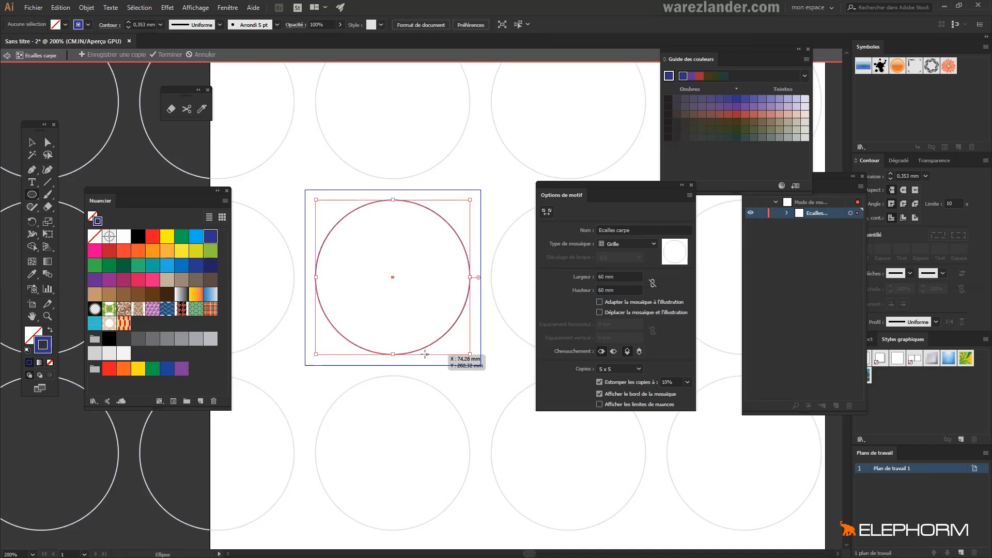
# Set the dimming of the pattern's repeated copies to 80%.
pyautogui.click(935, 161)
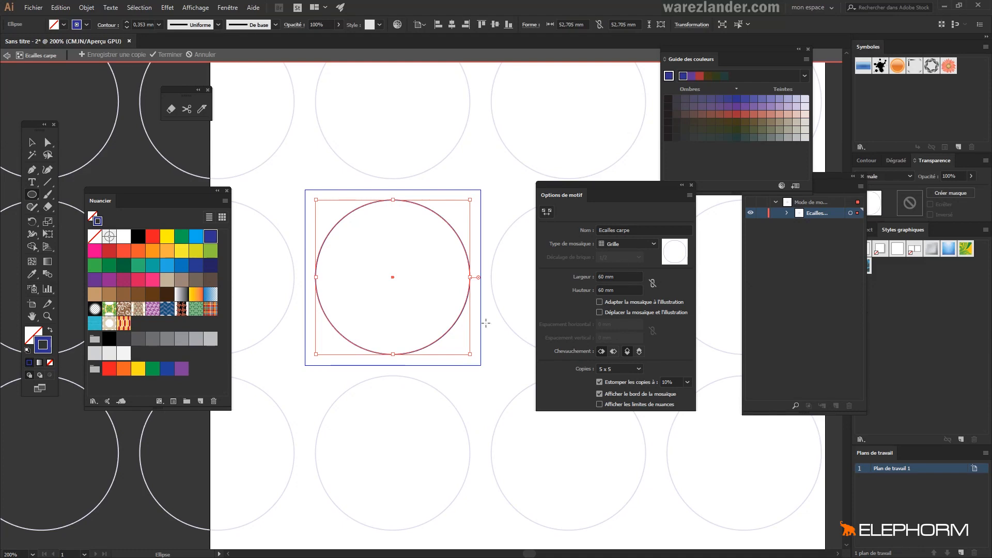
pyautogui.click(687, 383)
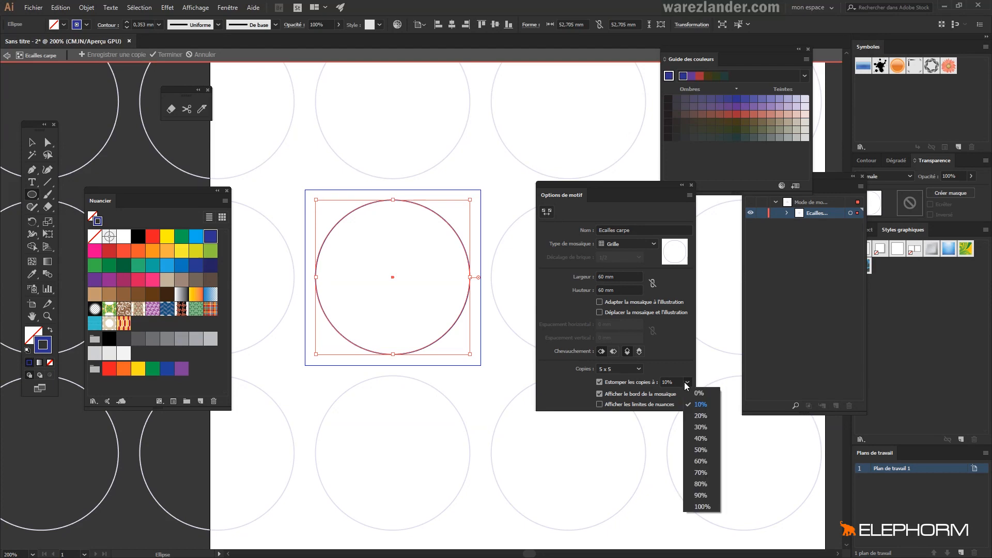
pyautogui.click(701, 485)
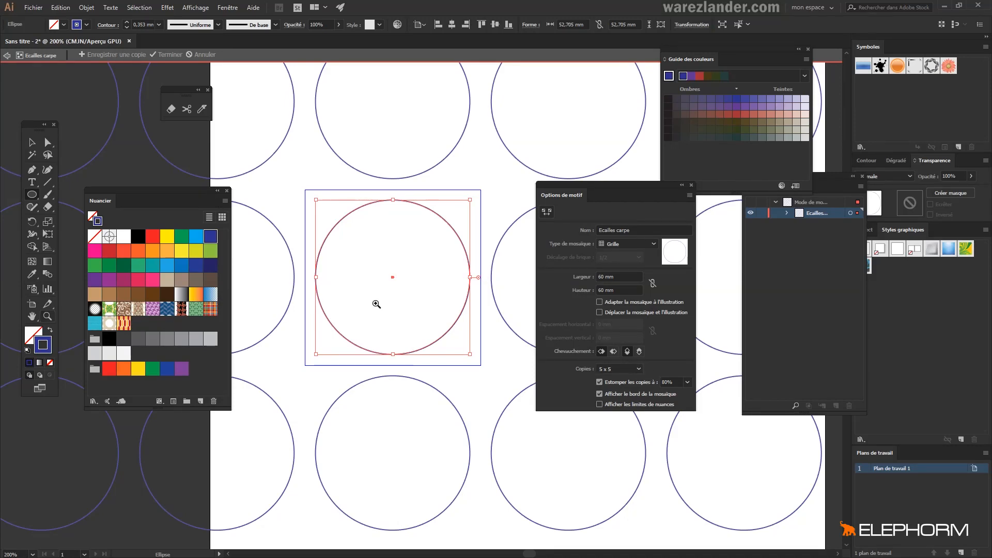
# Try the Brique par rangée tile type for the circle pattern, with more of the repeats in view.
pyautogui.press('z')
pyautogui.keyDown('alt'); pyautogui.click(412, 285); pyautogui.keyUp('alt')
pyautogui.keyDown('alt'); pyautogui.click(412, 284); pyautogui.keyUp('alt')
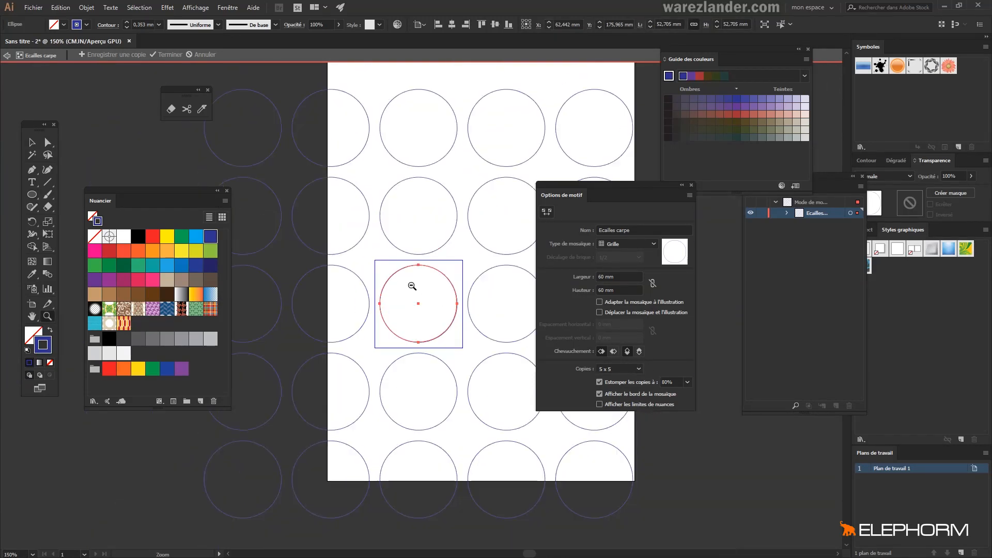
pyautogui.moveTo(416, 255); pyautogui.dragTo(385, 254)
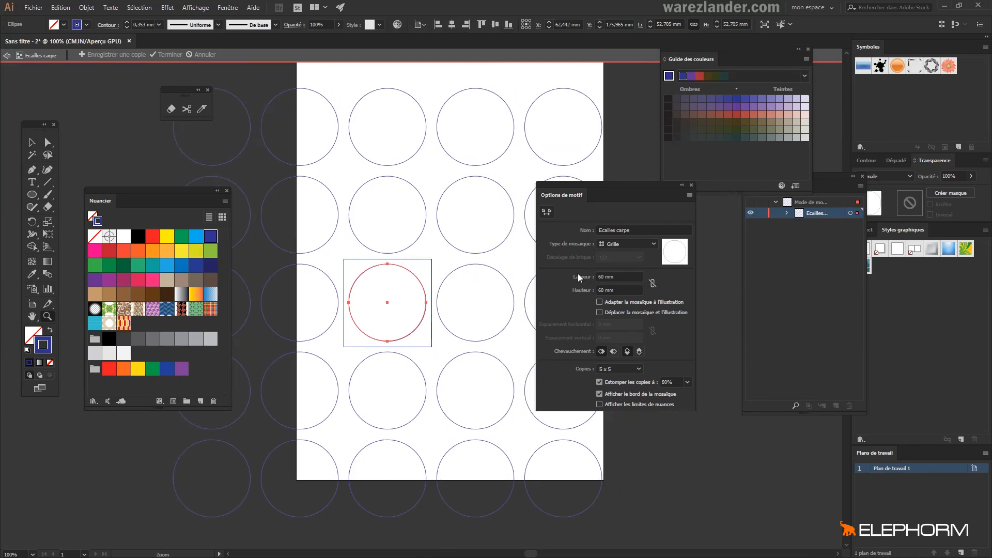
pyautogui.click(633, 244)
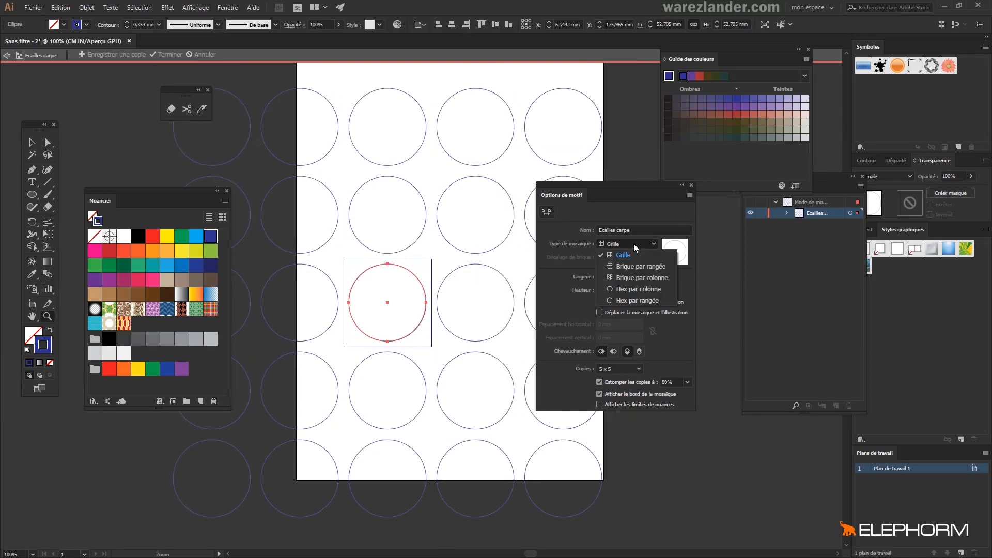
pyautogui.click(634, 266)
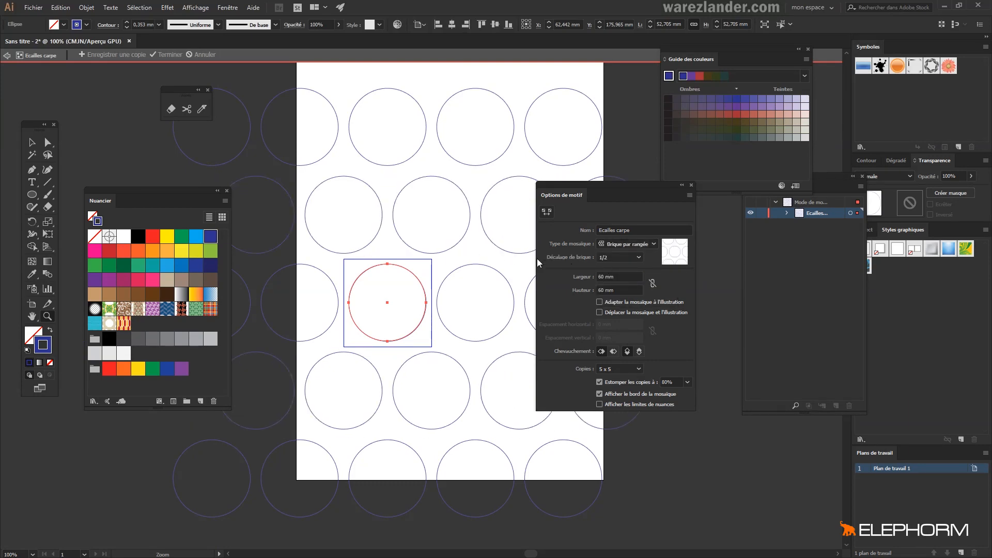
# Try brick offsets of 2/3, 1/4 and 4/5 on the row-based brick arrangement.
pyautogui.click(621, 258)
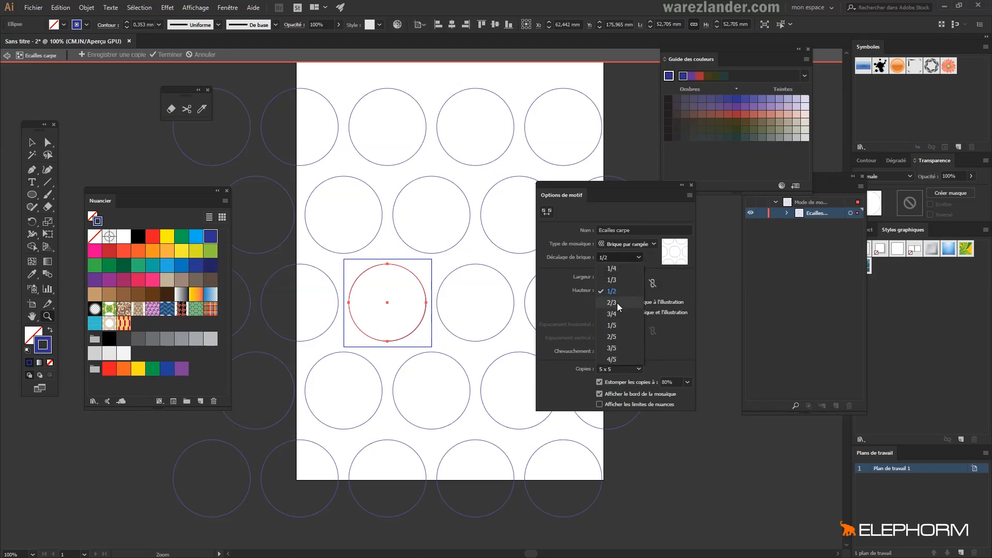
pyautogui.click(618, 303)
pyautogui.click(607, 256)
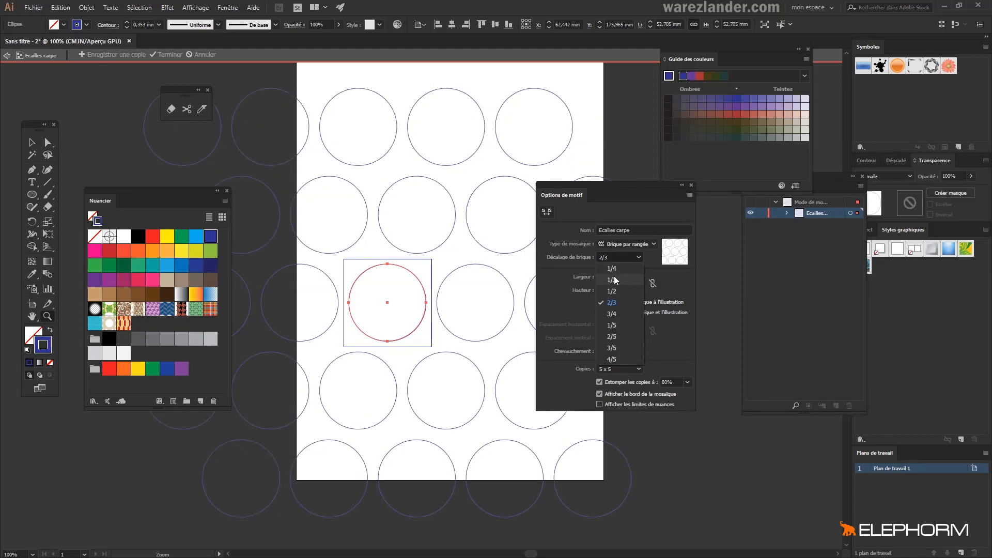
pyautogui.click(610, 269)
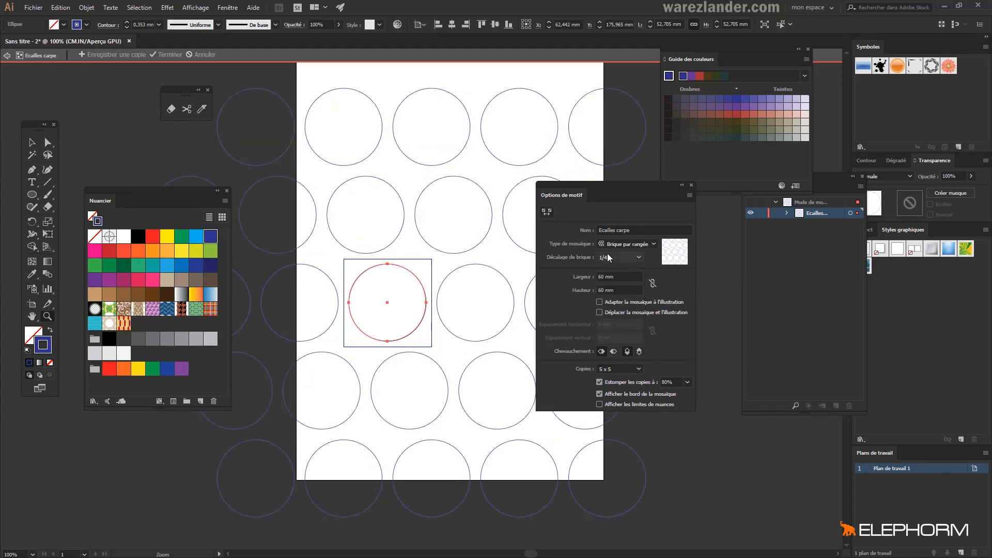
pyautogui.click(610, 259)
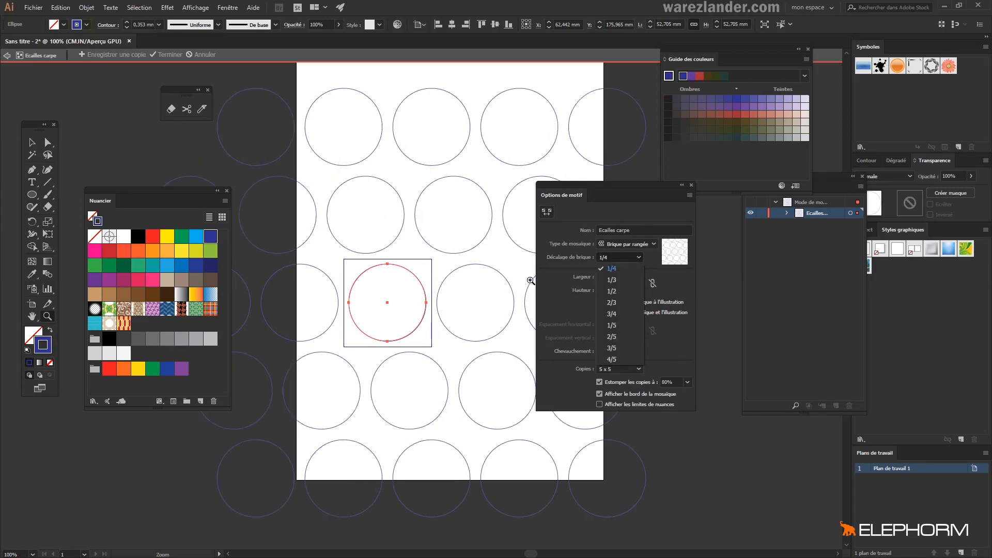
pyautogui.click(612, 359)
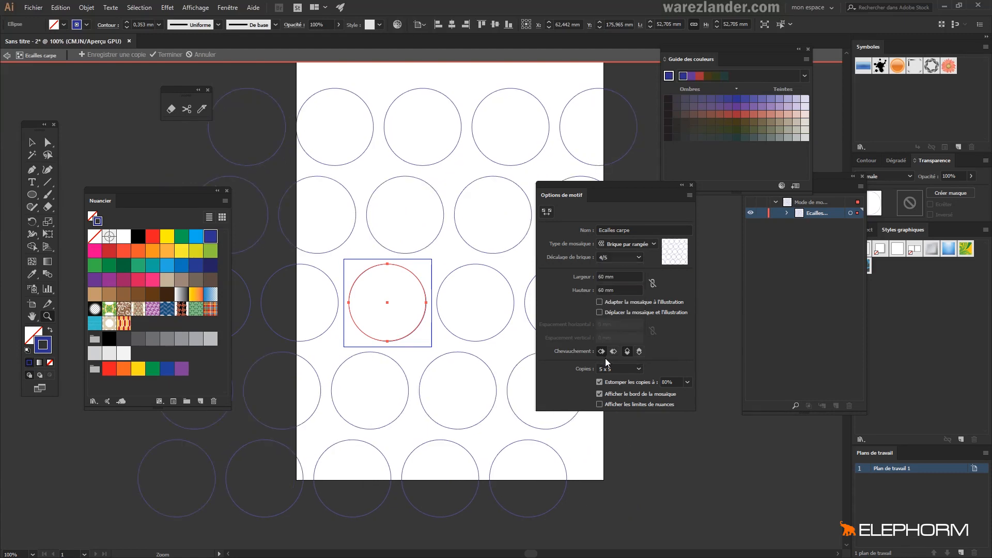
# Try the Brique par colonne tile type with a brick offset of 1/2.
pyautogui.click(619, 246)
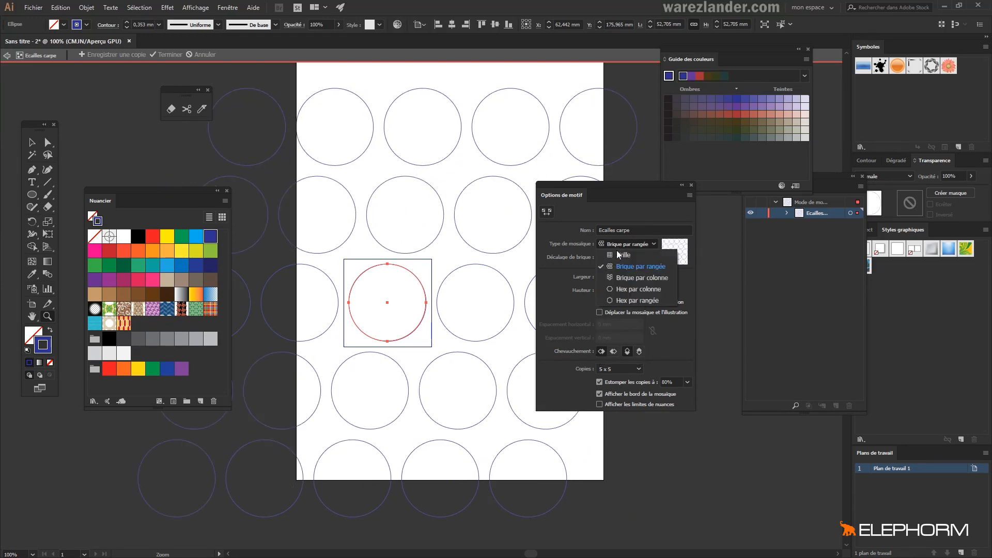
pyautogui.click(620, 278)
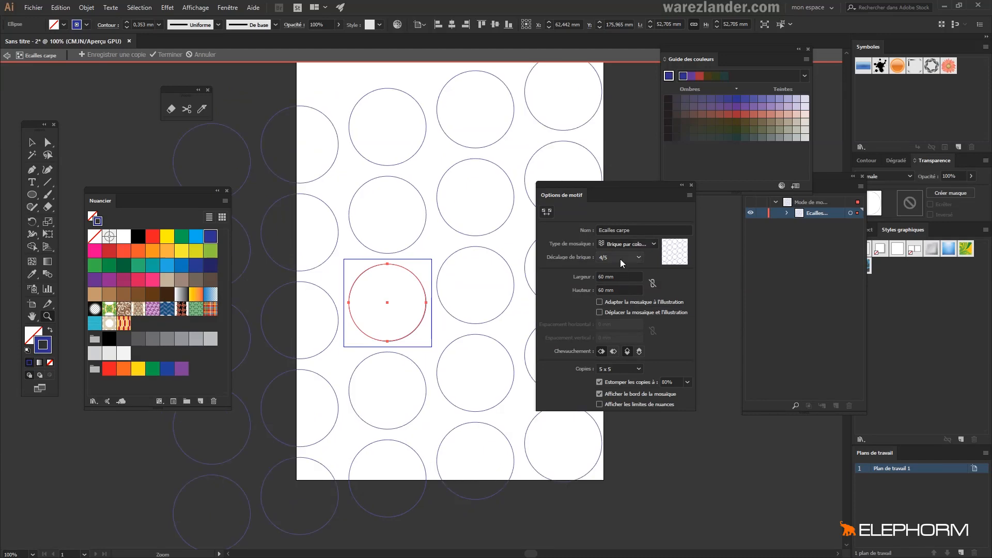
pyautogui.click(623, 257)
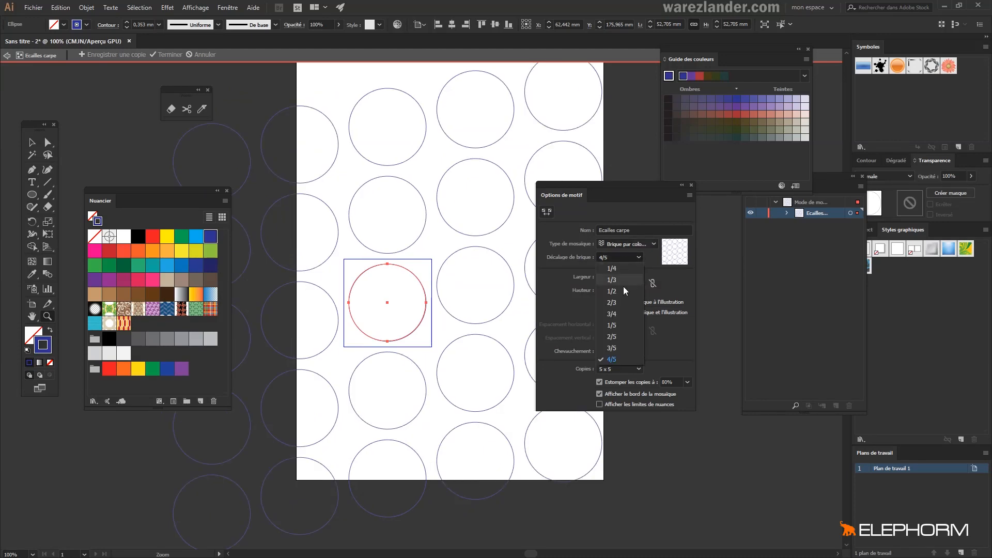
pyautogui.click(620, 289)
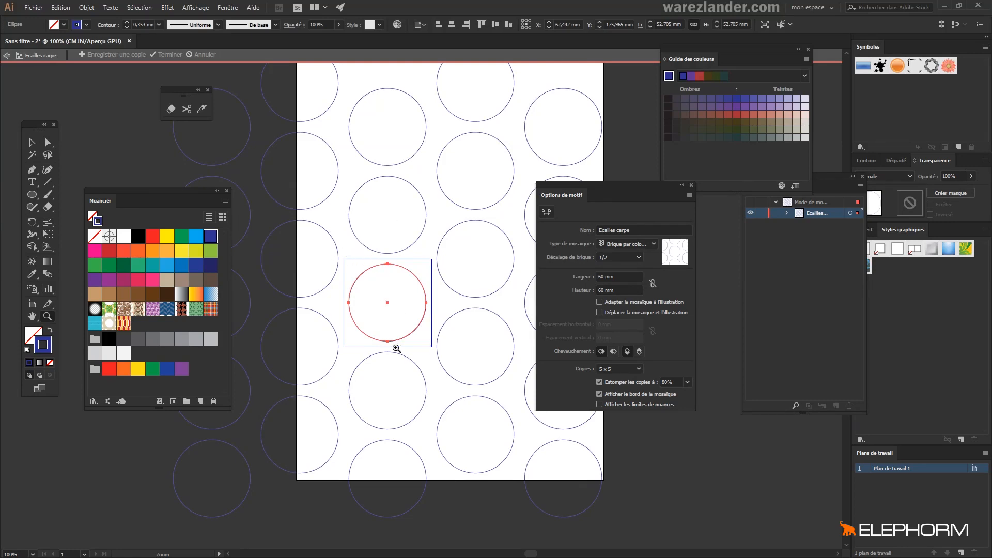
# Try the Hex par colonne and Hex par rangée tile types, and return the tile type to Grille.
pyautogui.click(625, 245)
pyautogui.click(631, 289)
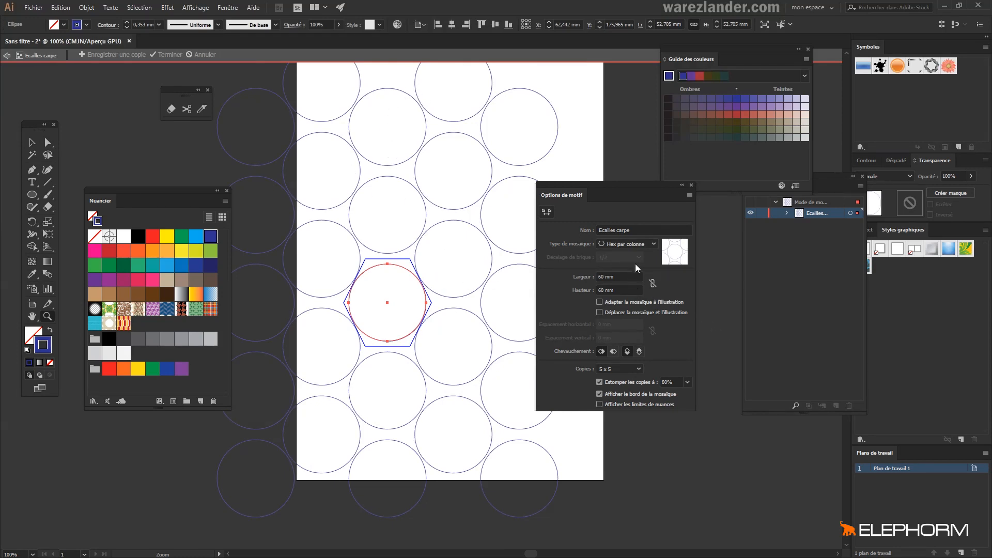
pyautogui.click(633, 244)
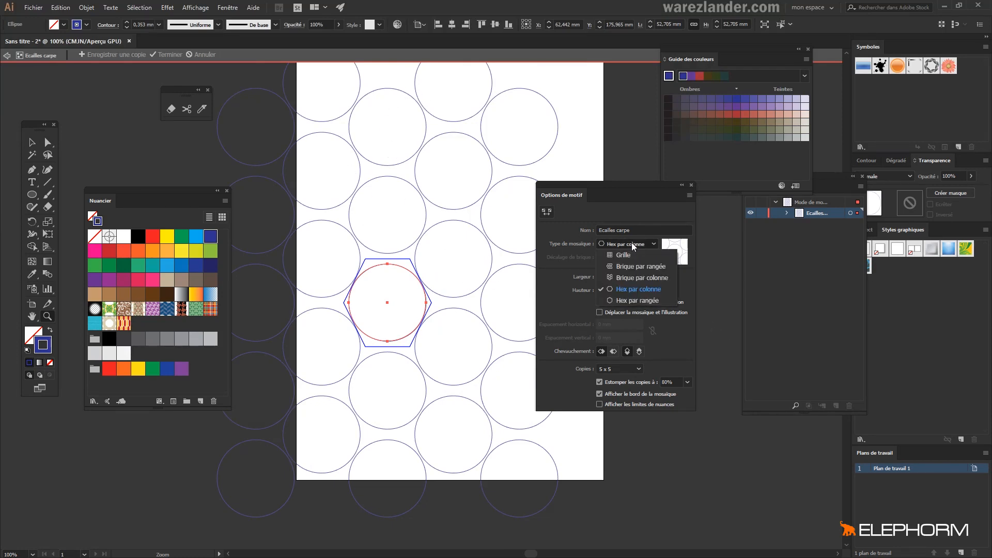
pyautogui.click(636, 302)
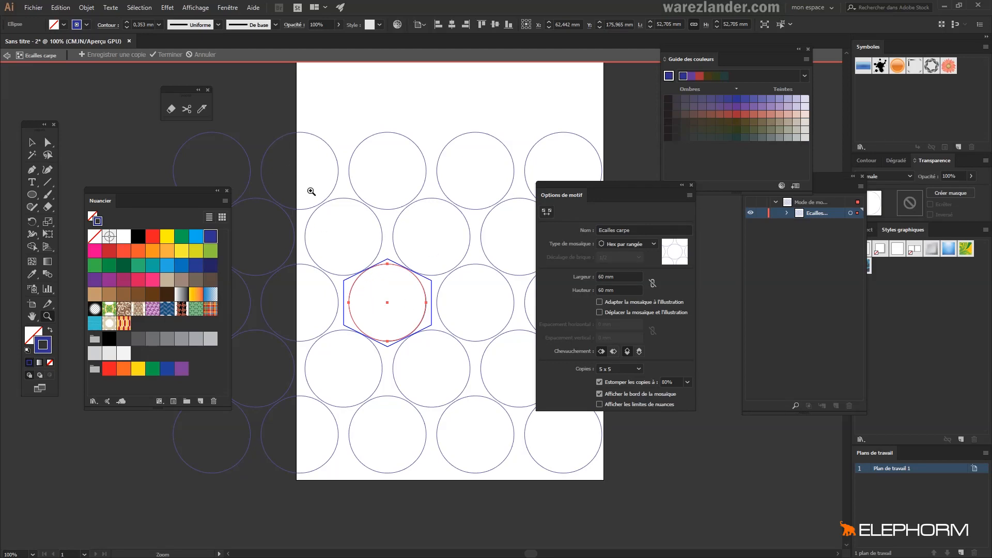
pyautogui.click(616, 245)
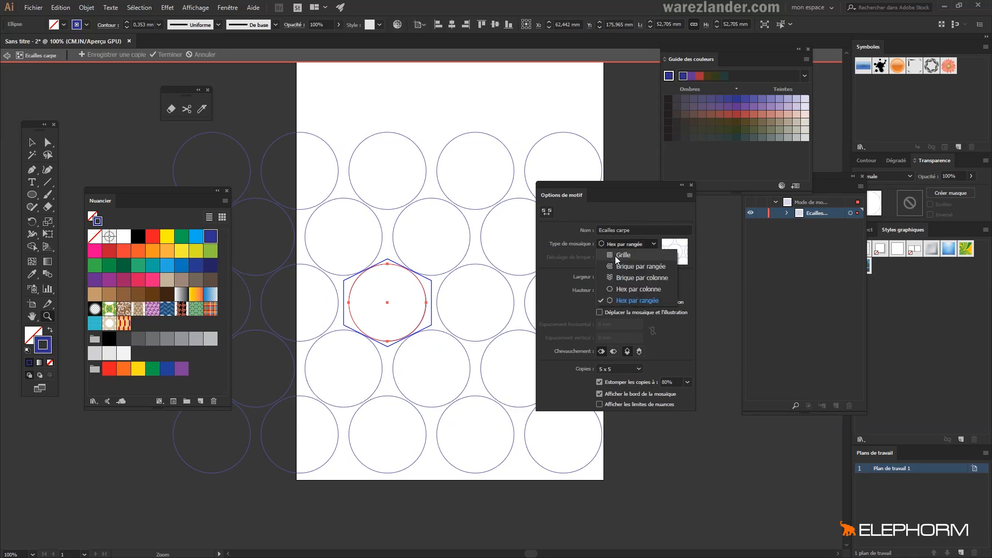
pyautogui.click(625, 255)
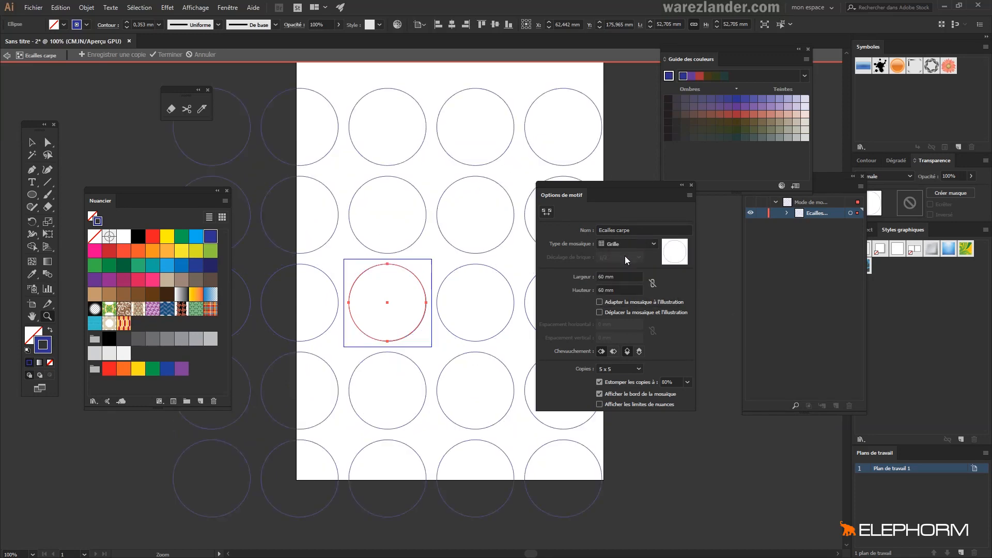
# Constrain the circle's width and height proportions and set its width to 30 mm.
pyautogui.scroll(-2, 459, 273)
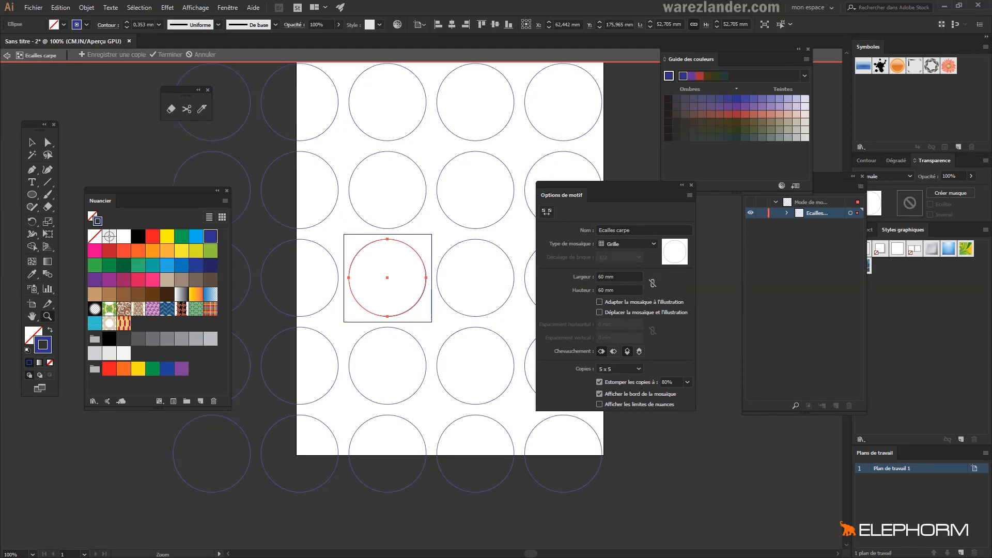
pyautogui.click(32, 142)
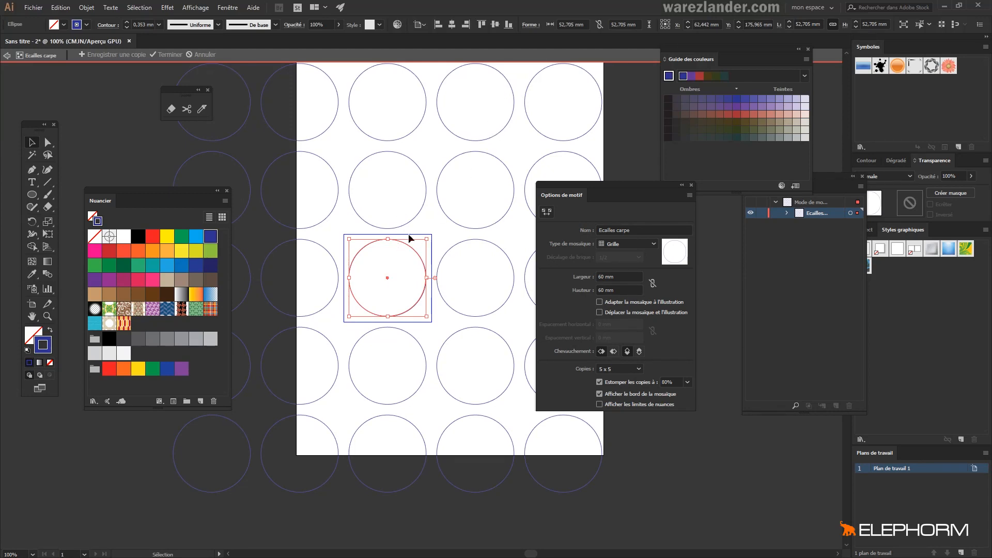
pyautogui.click(600, 24)
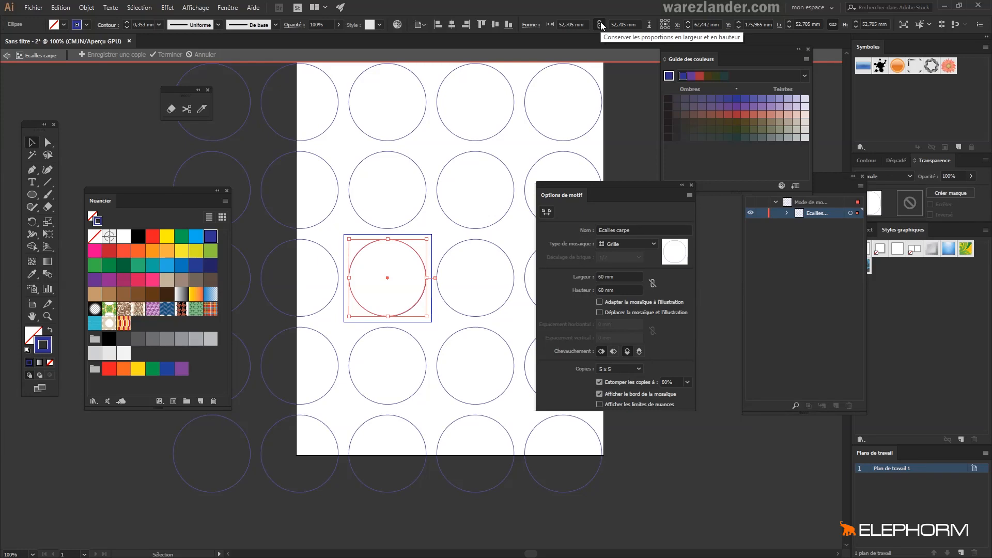
pyautogui.click(571, 24)
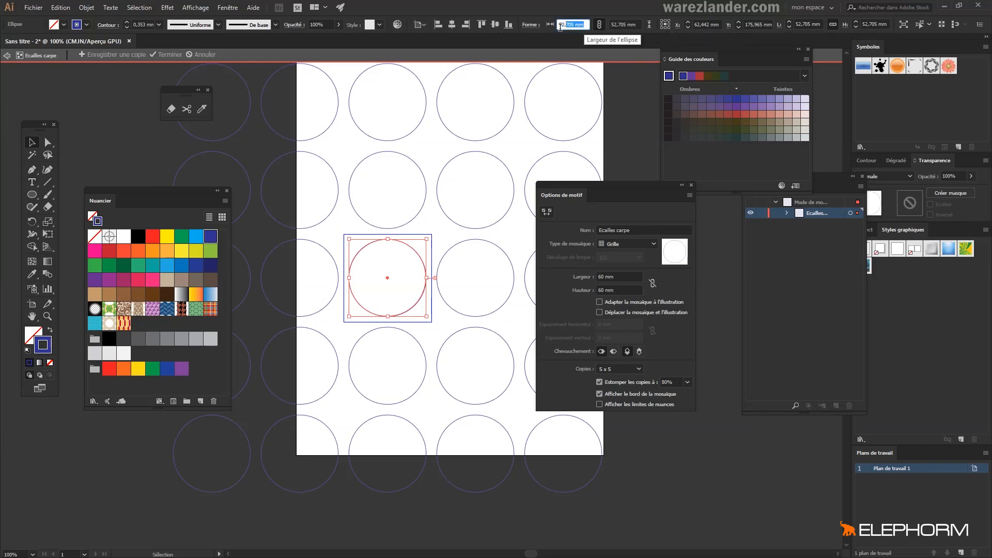
pyautogui.write('30')
pyautogui.press('Return')
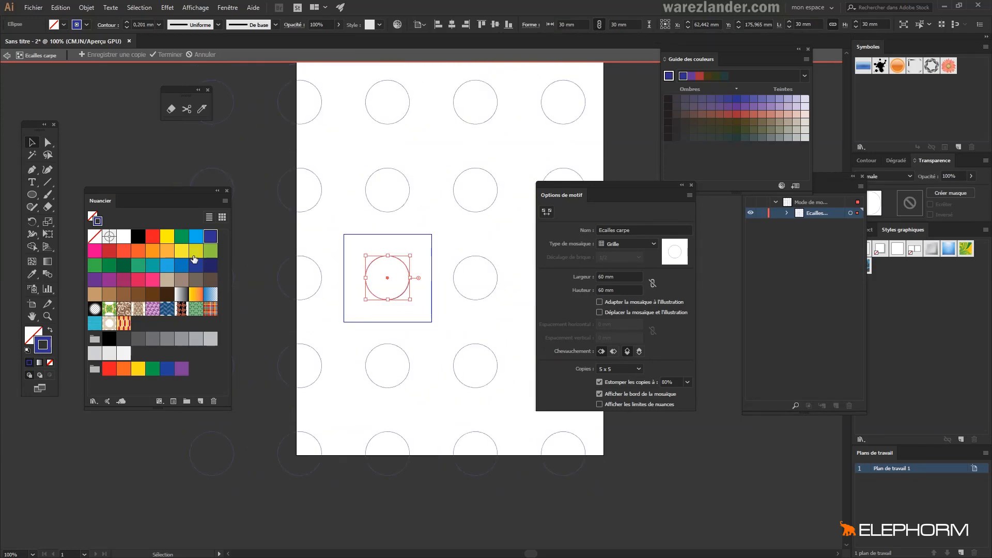
# Move the circle so its centre sits on the upper-left corner of the pattern tile.
pyautogui.click(47, 317)
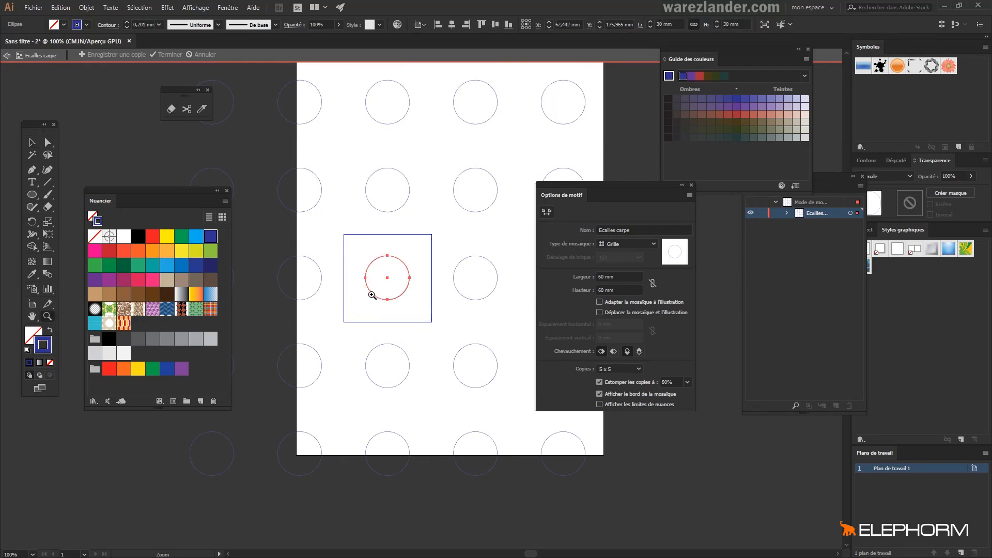
pyautogui.click(372, 288)
pyautogui.click(431, 287)
pyautogui.press('v')
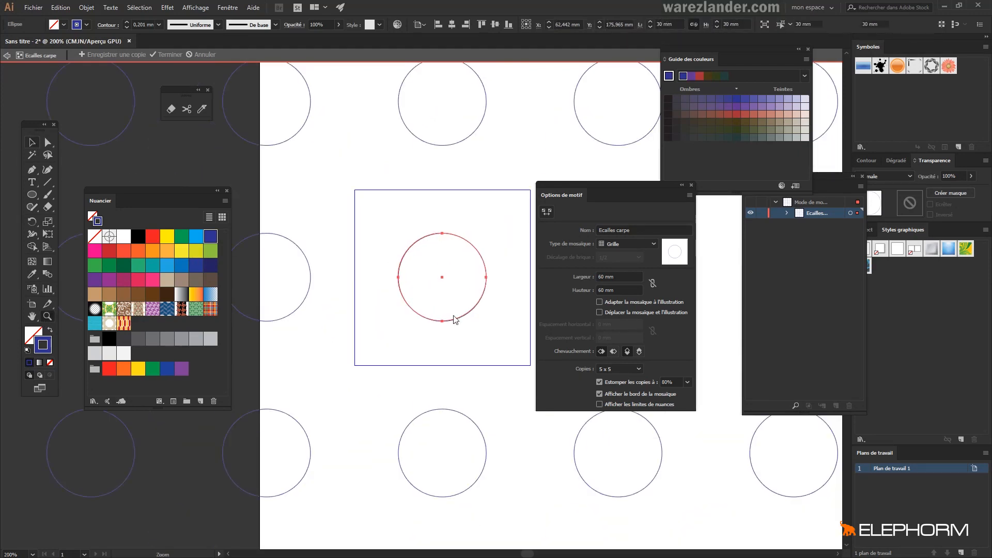
pyautogui.click(443, 277)
pyautogui.moveTo(442, 277); pyautogui.dragTo(356, 190)
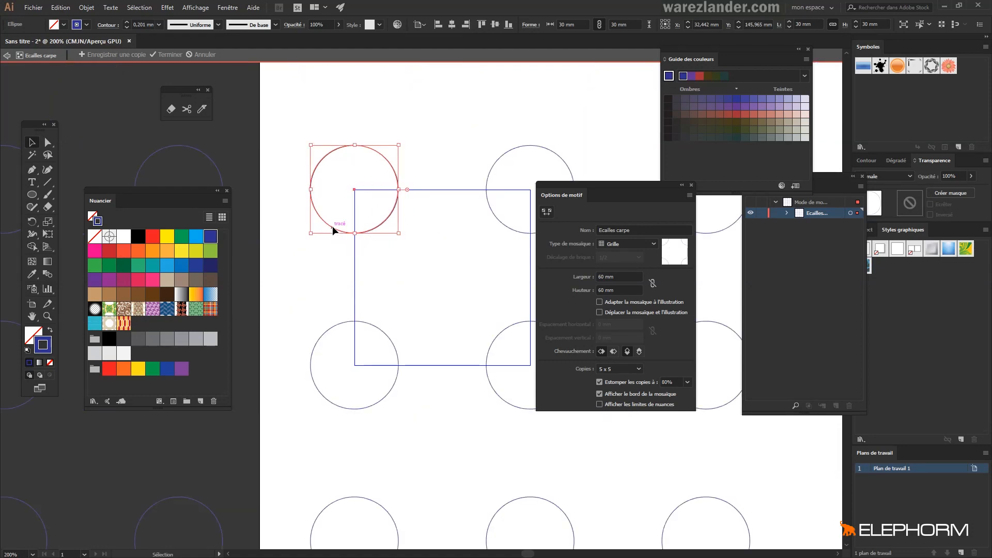
# Duplicate the circle 30 mm below, then copy the lower circle 15 mm right and 15 mm up.
pyautogui.moveTo(333, 226); pyautogui.dragTo(332, 317)
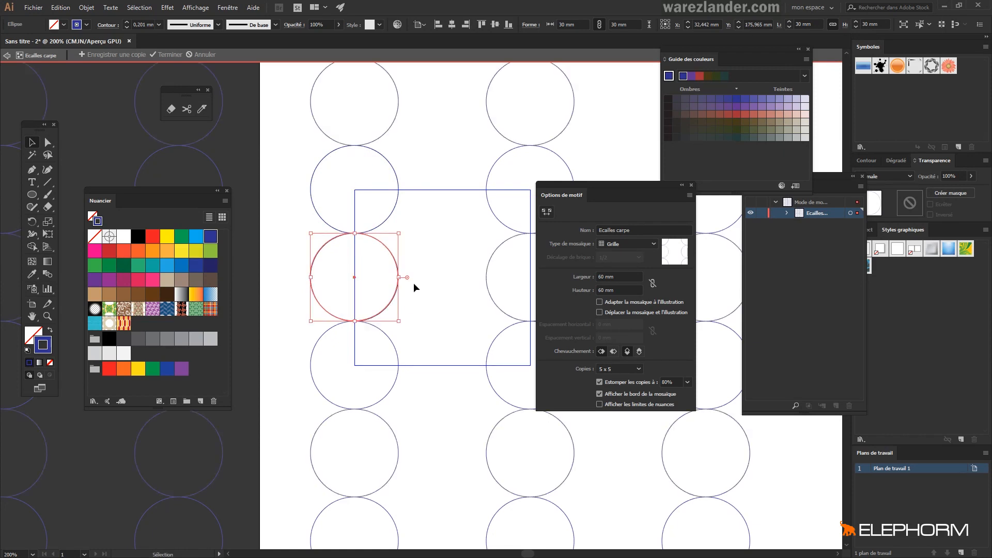
pyautogui.scroll(1, 414, 283)
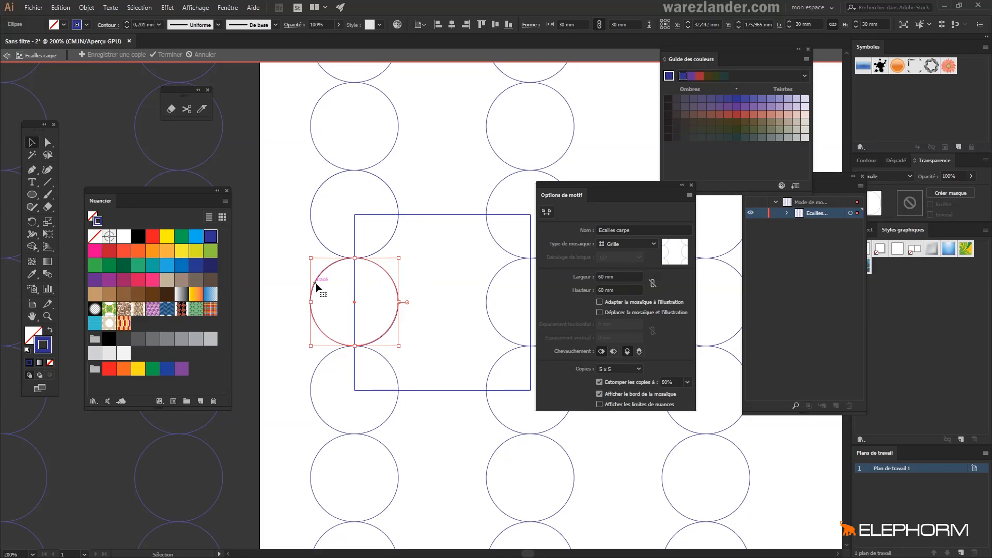
pyautogui.moveTo(333, 276); pyautogui.dragTo(360, 240)
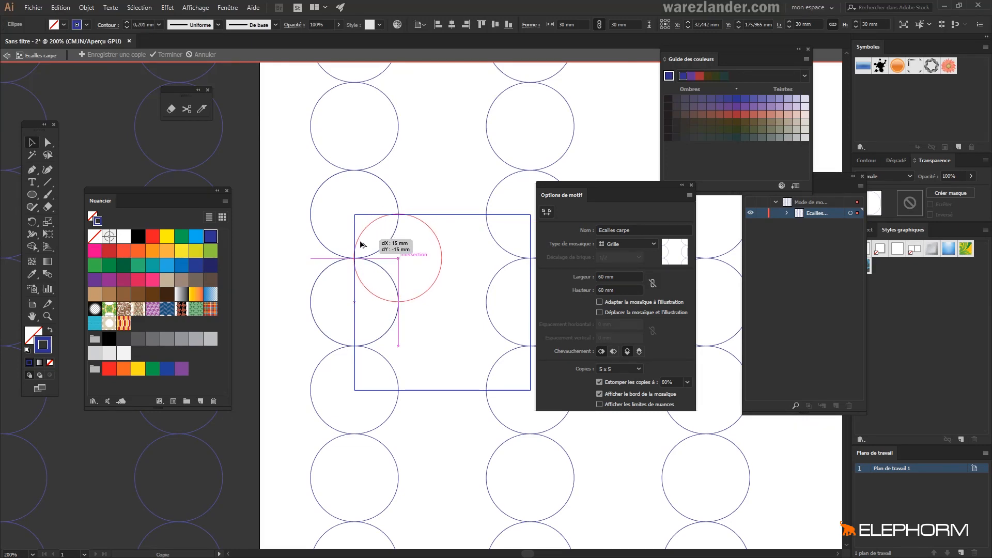
pyautogui.moveTo(360, 242); pyautogui.dragTo(360, 242)
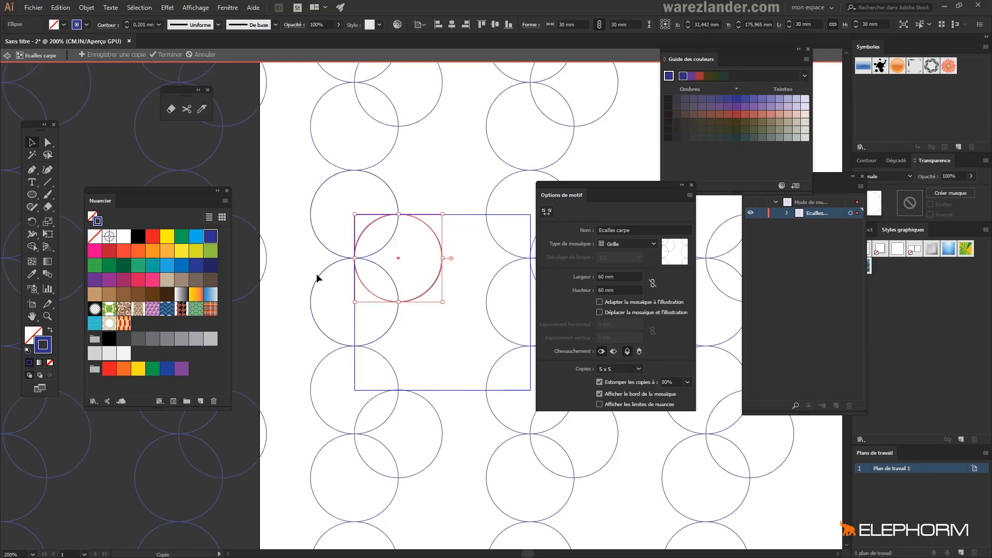
pyautogui.click(412, 324)
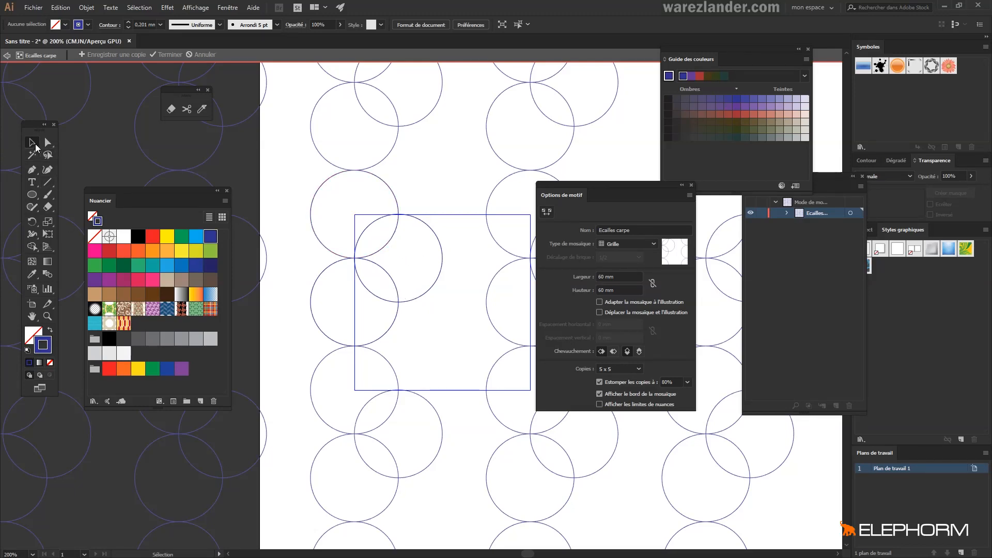
# Try the Shape Builder and Shaper tools on the three selected circles.
pyautogui.moveTo(303, 224); pyautogui.dragTo(419, 319)
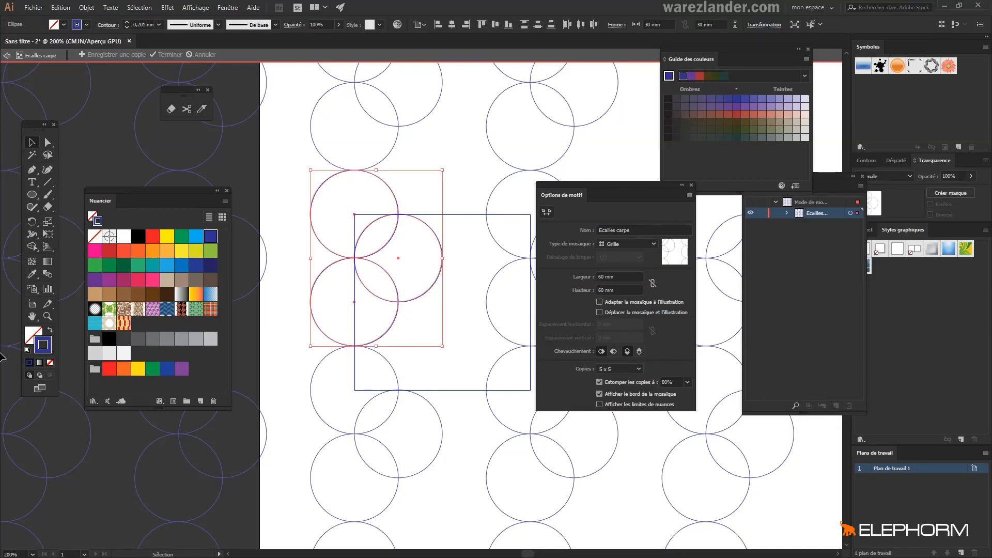
pyautogui.click(31, 251)
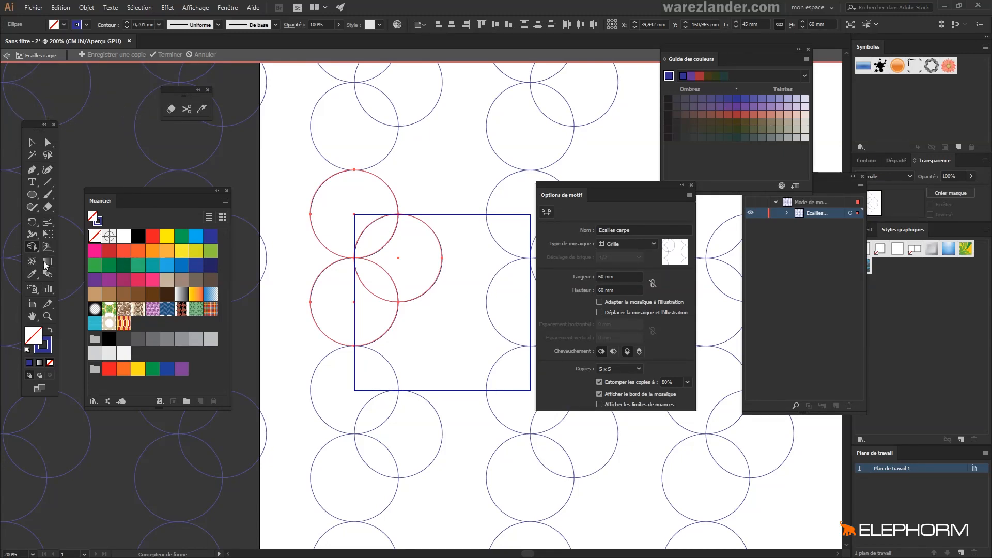
pyautogui.click(32, 208)
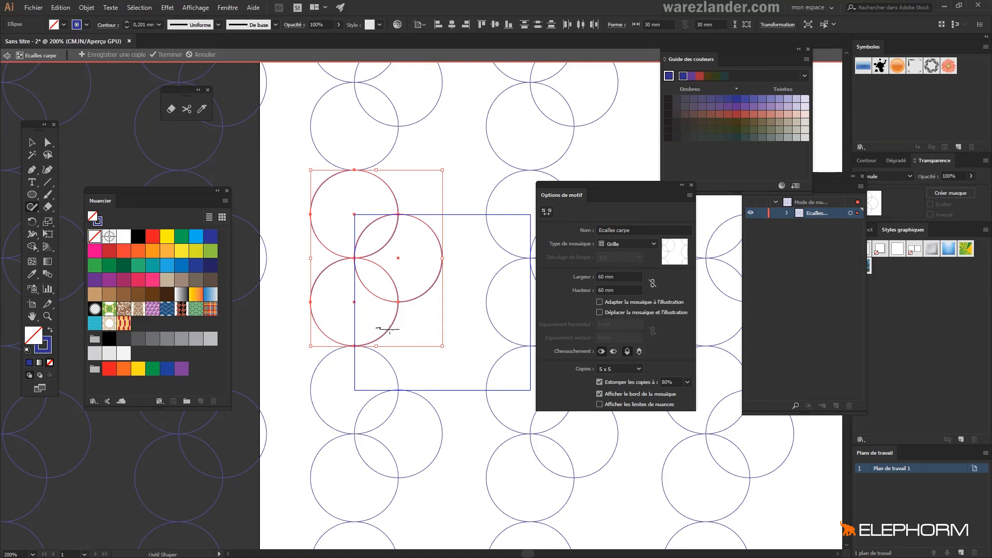
pyautogui.moveTo(390, 330); pyautogui.dragTo(378, 335)
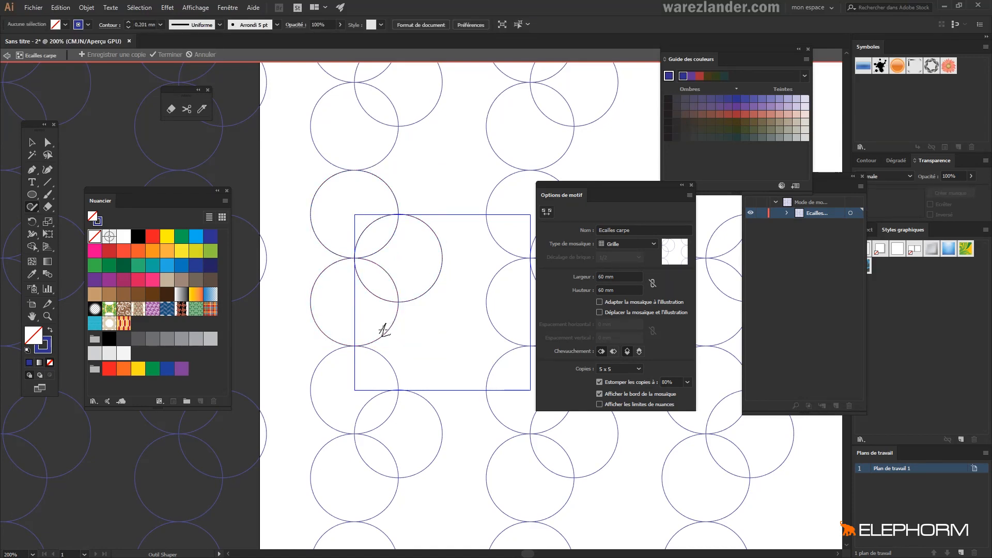
pyautogui.moveTo(398, 330); pyautogui.dragTo(383, 334)
pyautogui.press('v')
# Select the three overlapping circles and display the Pathfinder operations beside the pattern options.
pyautogui.moveTo(323, 248); pyautogui.dragTo(442, 326)
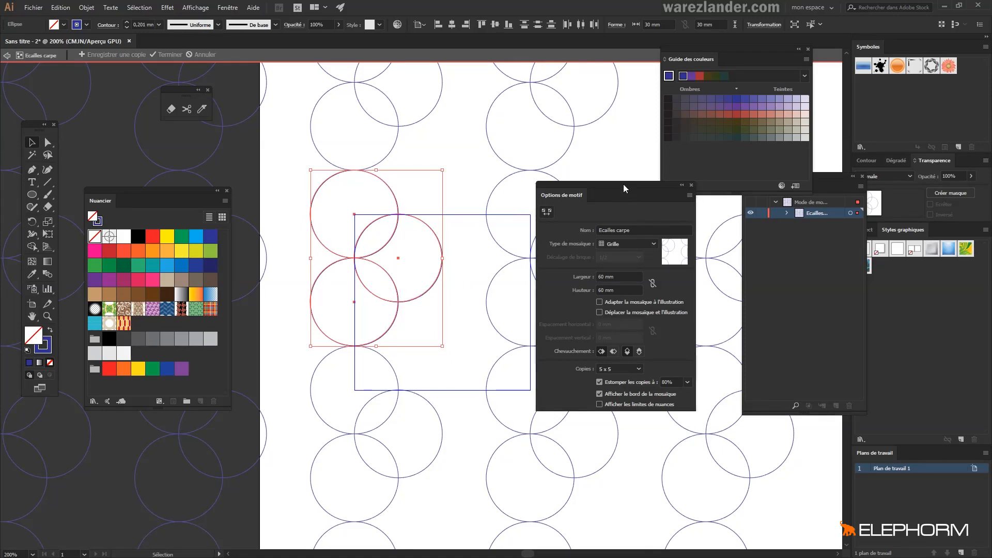
pyautogui.moveTo(624, 182); pyautogui.dragTo(681, 197)
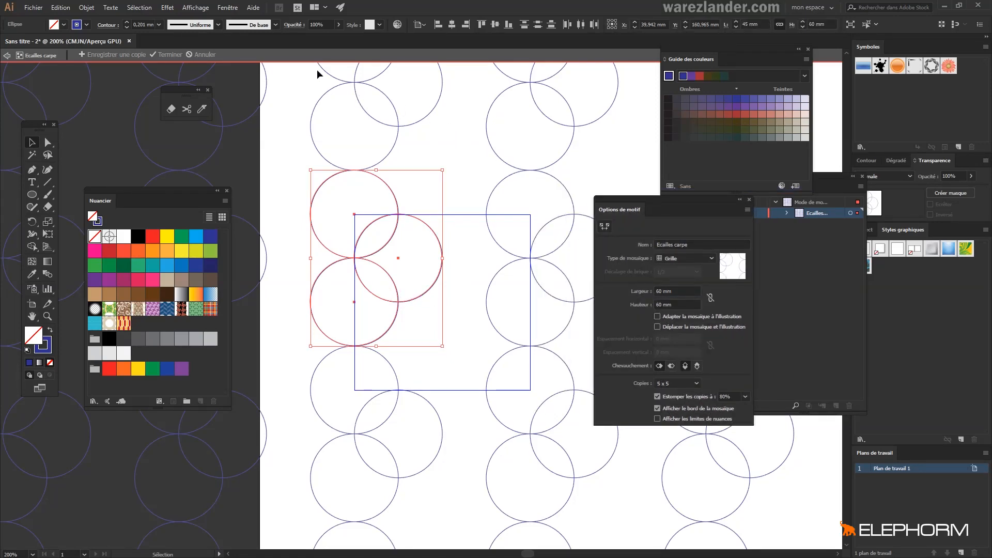
pyautogui.click(223, 9)
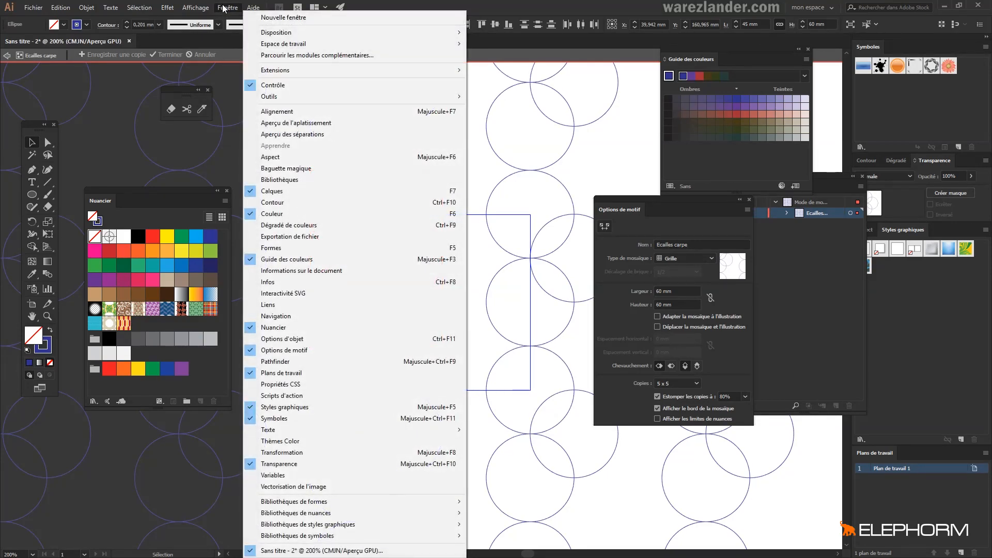
pyautogui.click(272, 362)
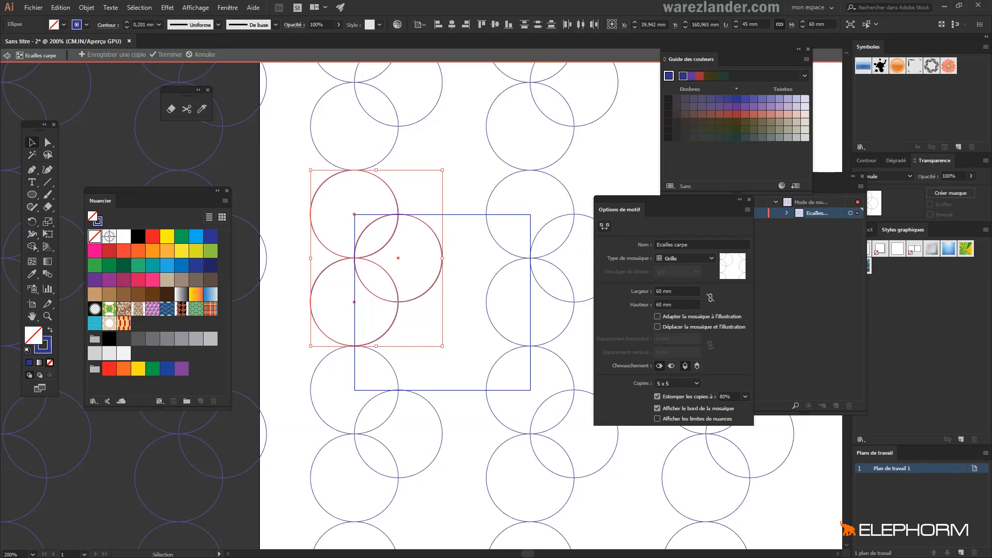
pyautogui.moveTo(118, 240); pyautogui.dragTo(526, 113)
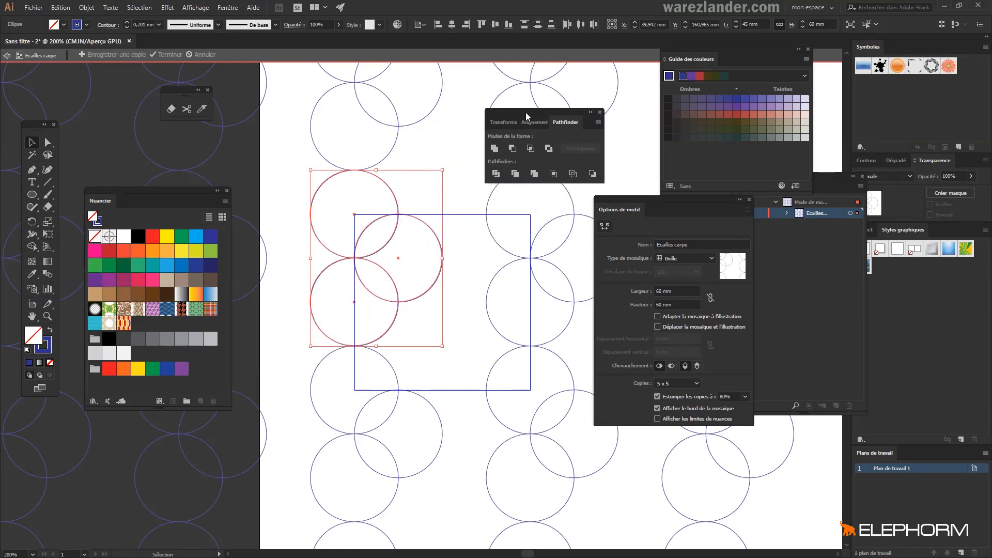
# Try the Pathfinder Unite and Minus Front modes on the three circles, undoing each one.
pyautogui.click(495, 149)
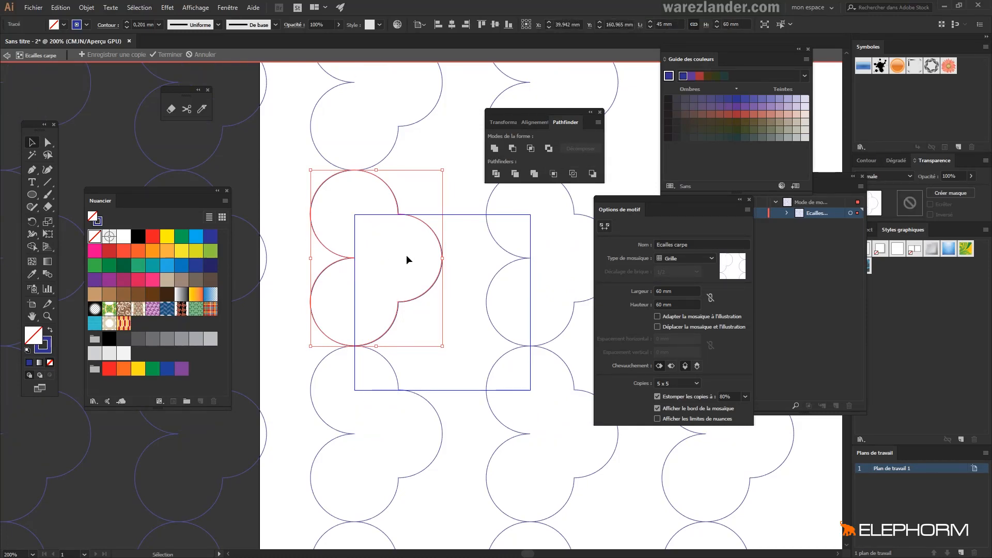
pyautogui.hotkey('ctrl', 'z')
pyautogui.press('a')
pyautogui.press('v')
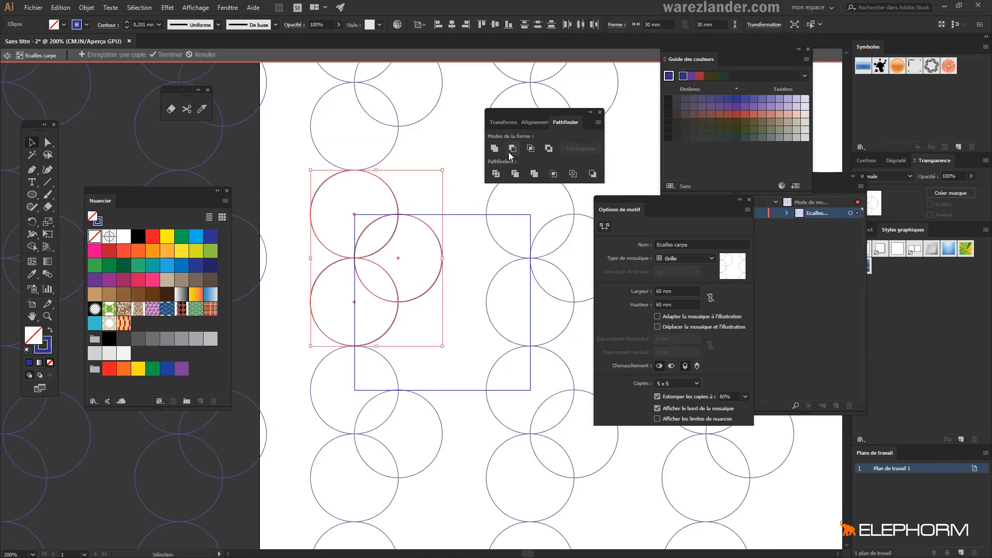
pyautogui.click(511, 151)
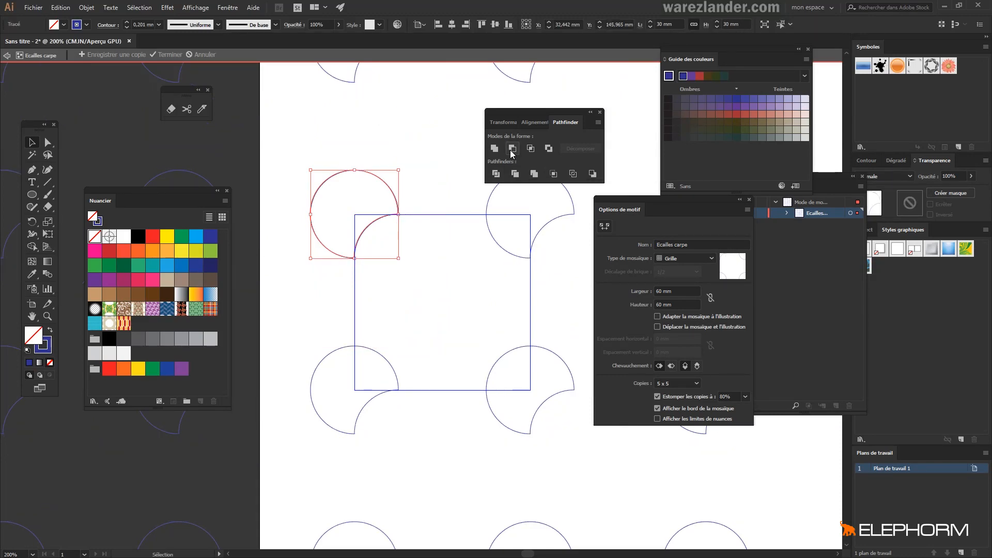
pyautogui.hotkey('ctrl', 'z')
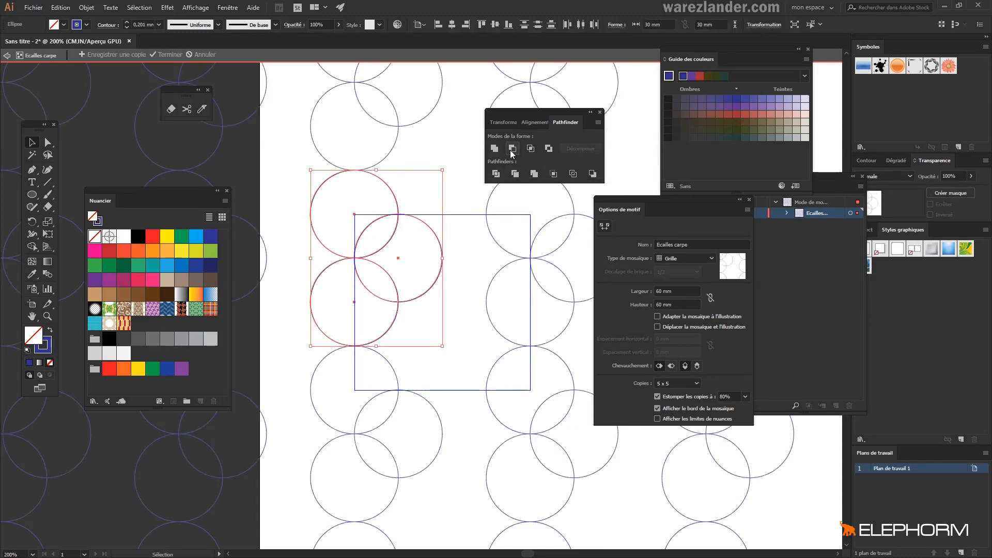
# Divide the three circles with Pathfinder and delete the upper circle's outer piece and its overlap with the middle circle.
pyautogui.click(496, 174)
pyautogui.click(496, 175)
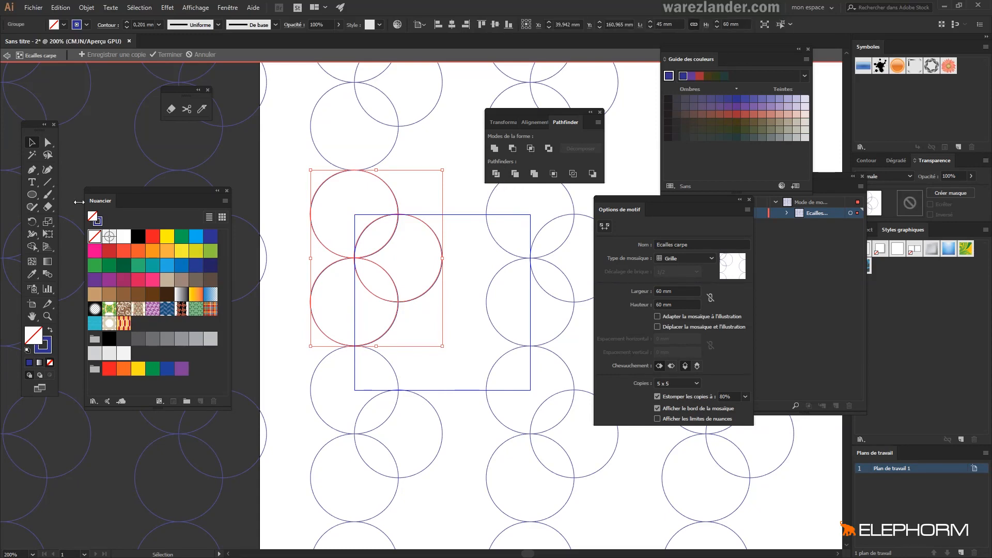
pyautogui.click(47, 143)
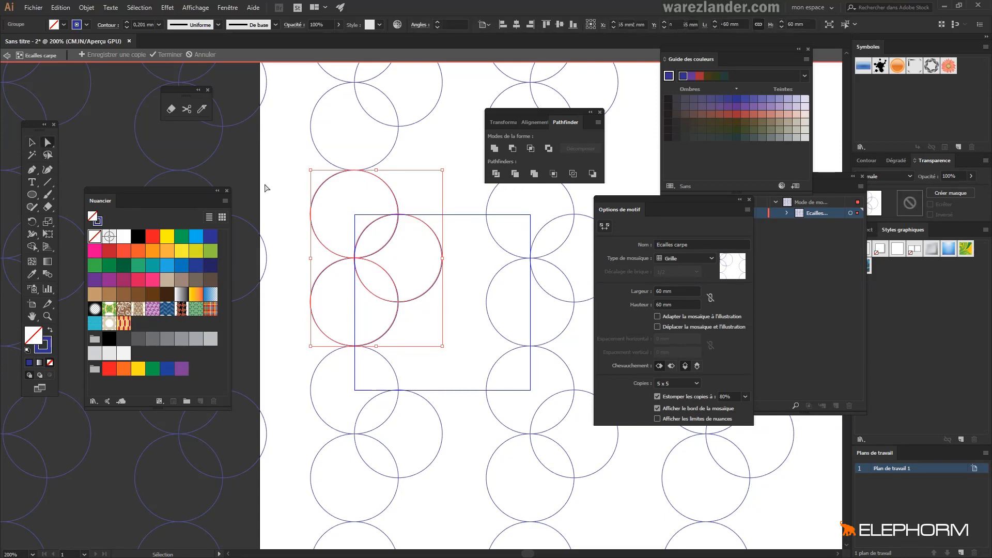
pyautogui.click(394, 203)
pyautogui.click(392, 192)
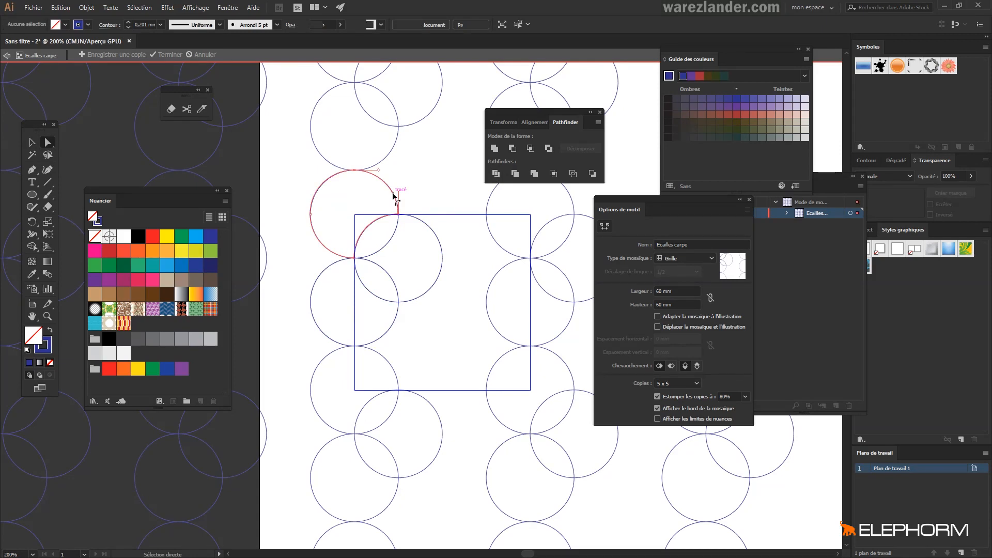
pyautogui.press('Delete')
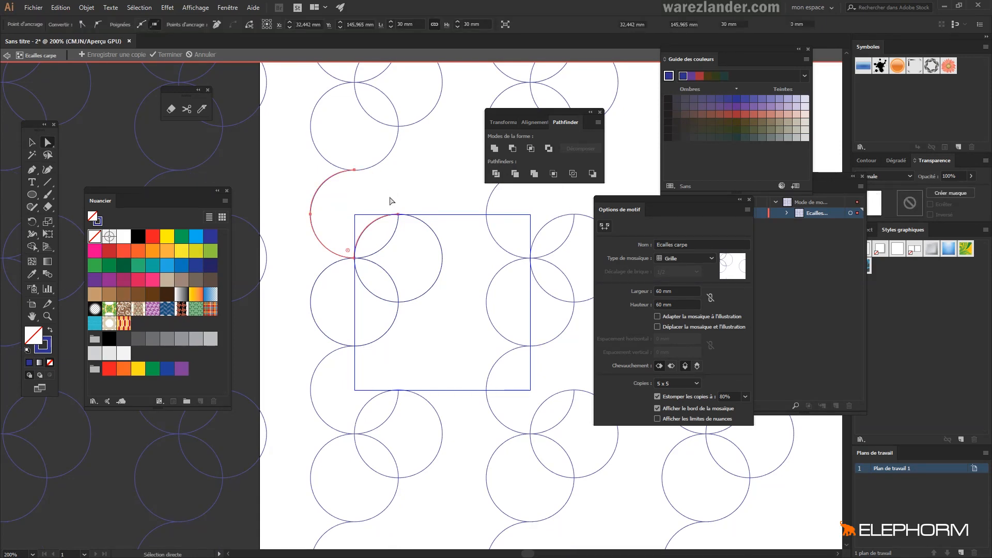
pyautogui.click(365, 233)
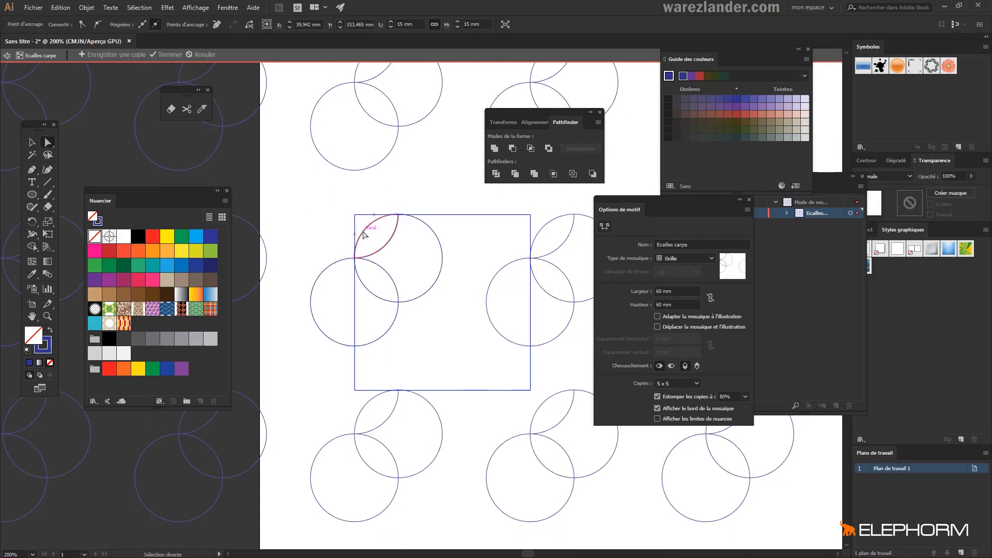
pyautogui.press('Delete')
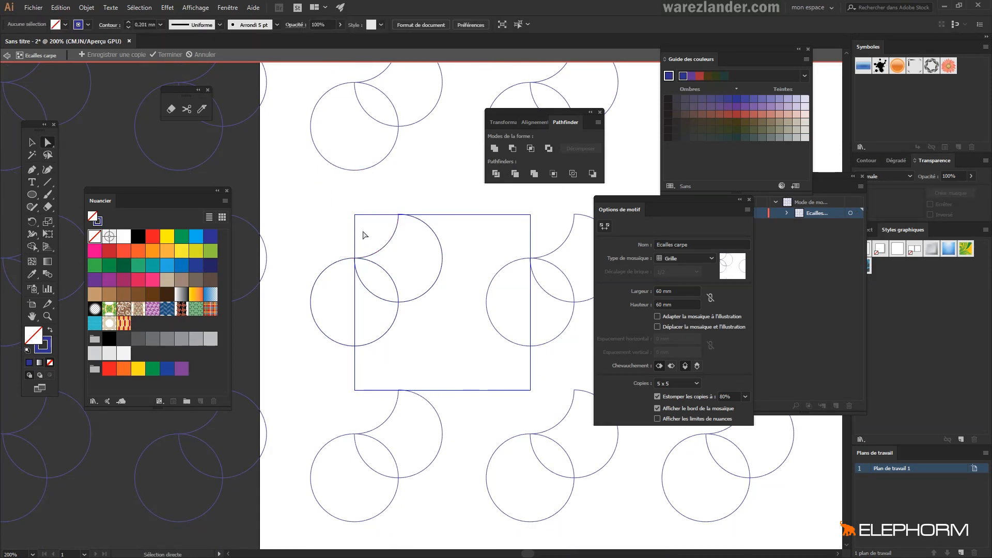
# Delete the lower circle's outer piece and its overlap with the middle circle, keeping only the fish-scale shape.
pyautogui.click(320, 279)
pyautogui.press('Delete')
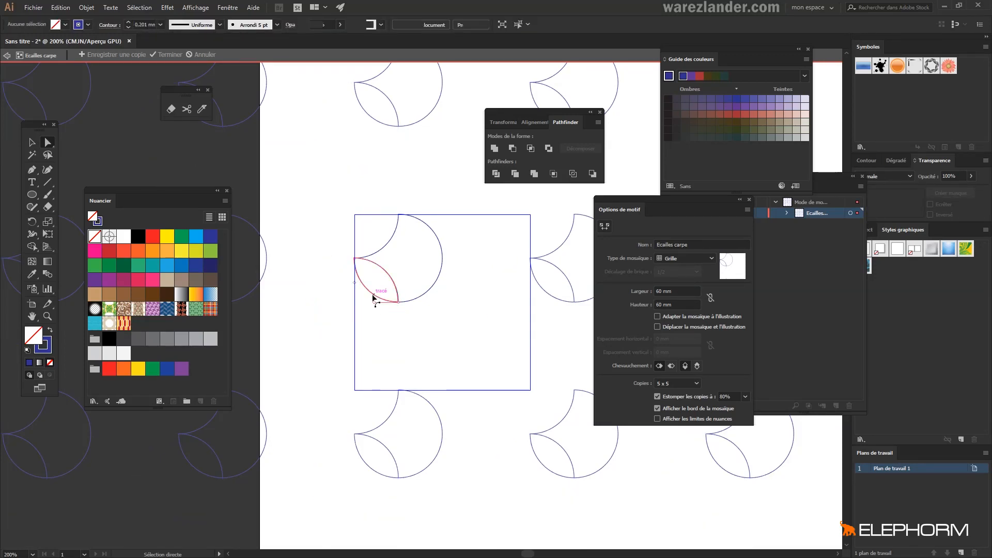
pyautogui.click(373, 298)
pyautogui.press('Delete')
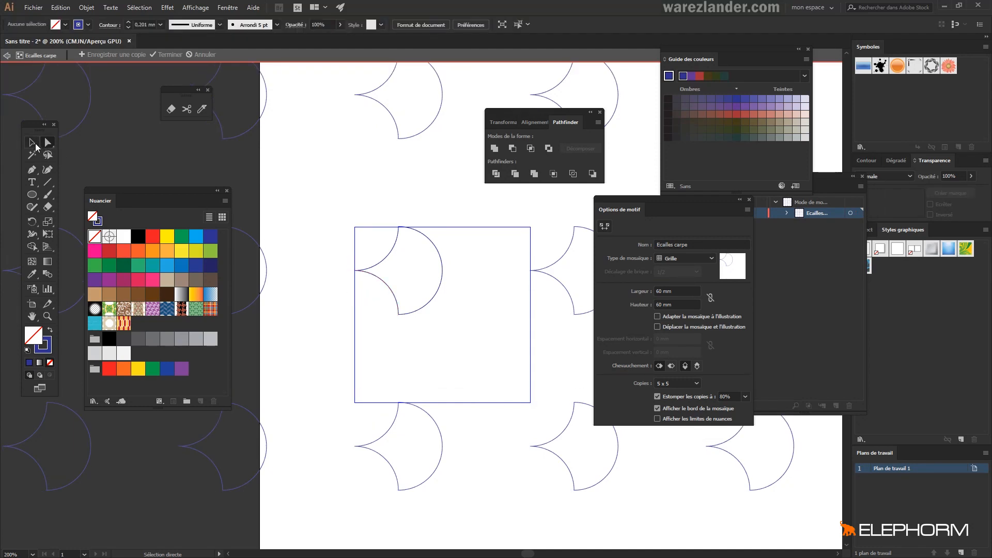
# Duplicate the fish-scale shape 30 mm straight down inside the tile.
pyautogui.click(36, 144)
pyautogui.scroll(-2, 424, 300)
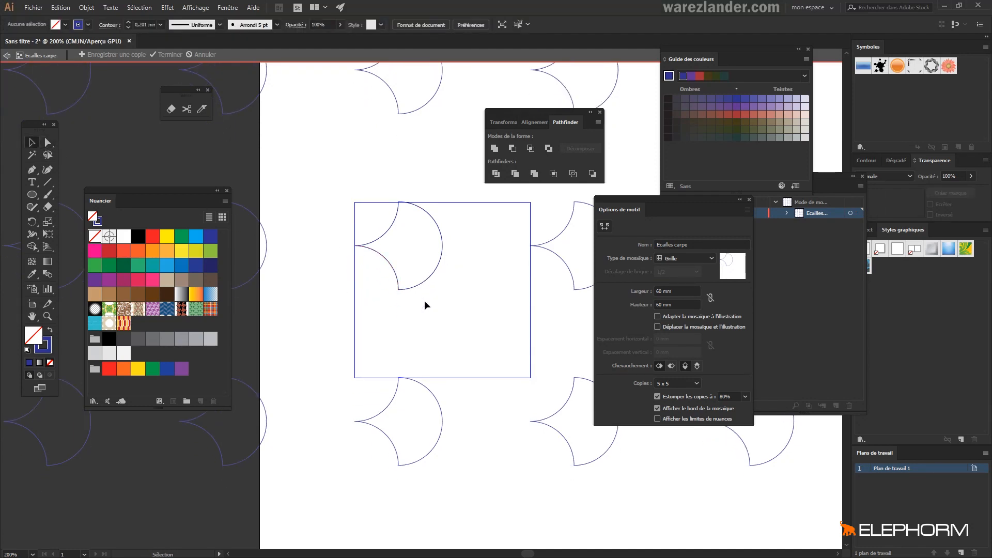
pyautogui.click(391, 256)
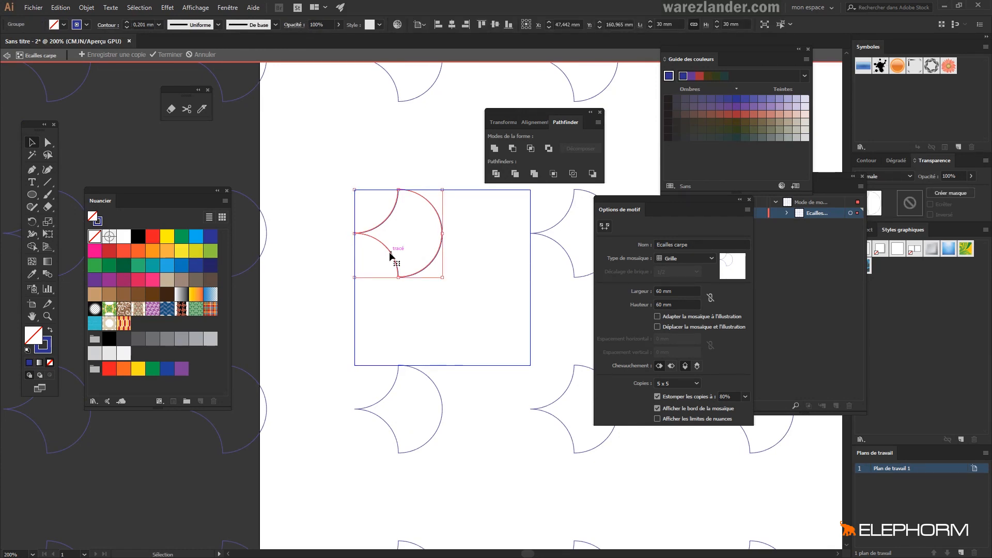
pyautogui.moveTo(390, 252); pyautogui.dragTo(393, 341)
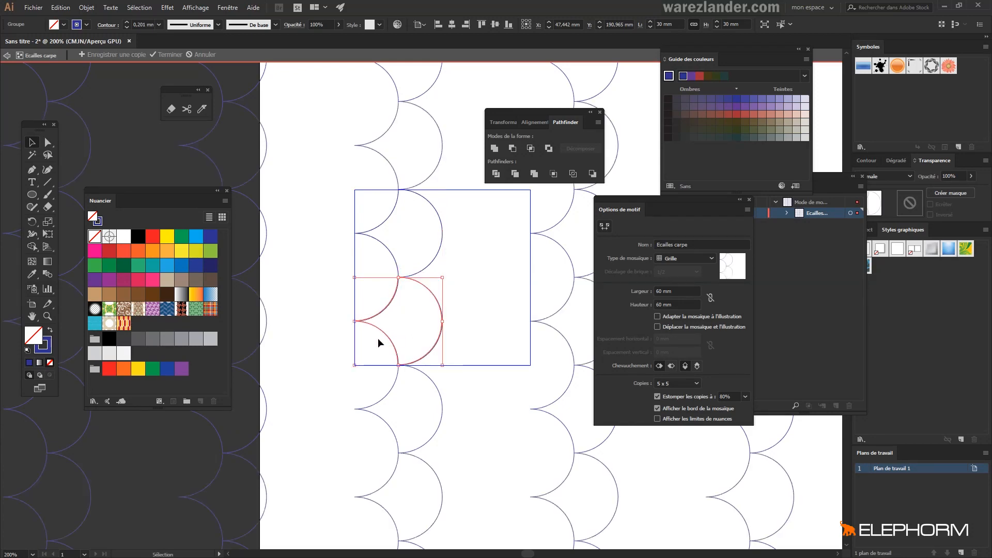
# Set the dimming of the pattern copies to 40%.
pyautogui.scroll(3, 380, 185)
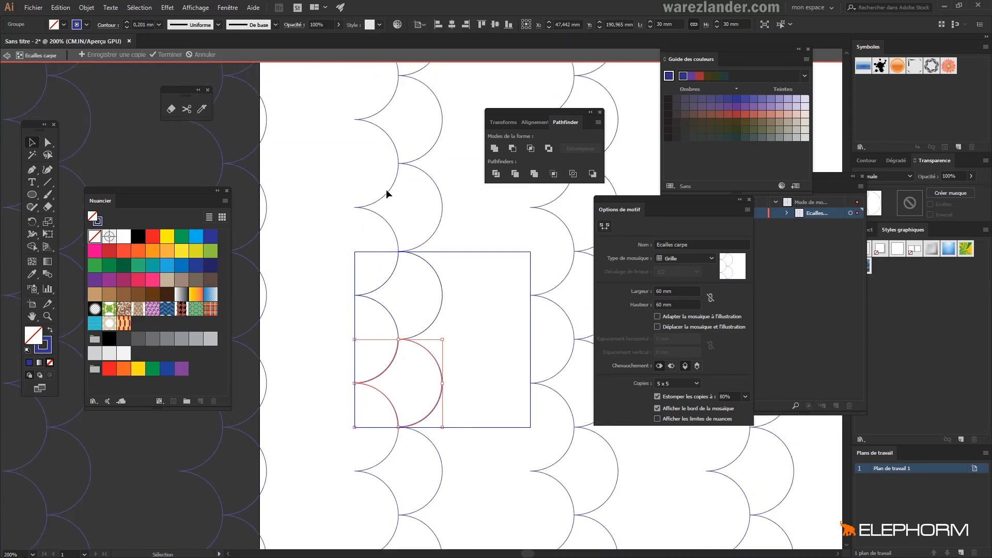
pyautogui.scroll(-1, 550, 365)
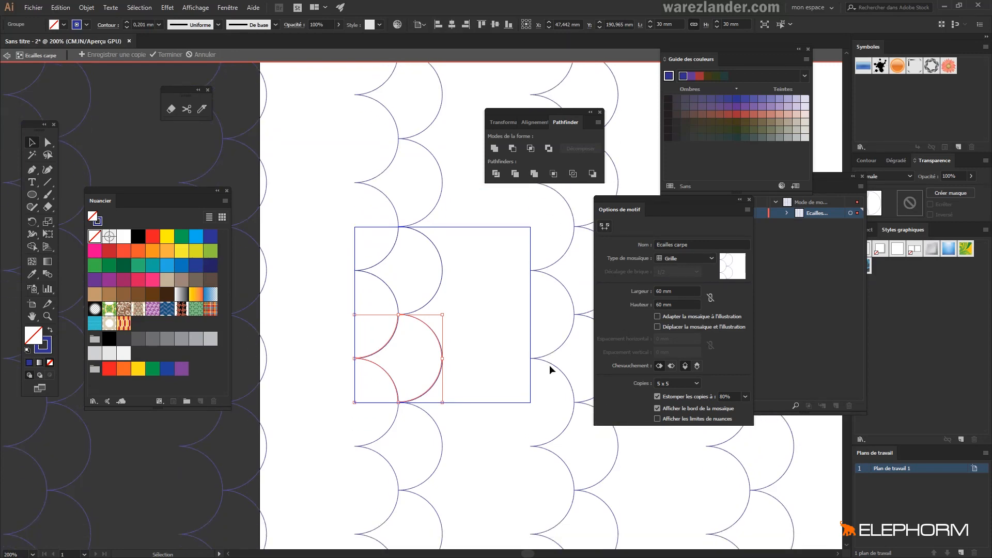
pyautogui.click(739, 397)
pyautogui.press('Return')
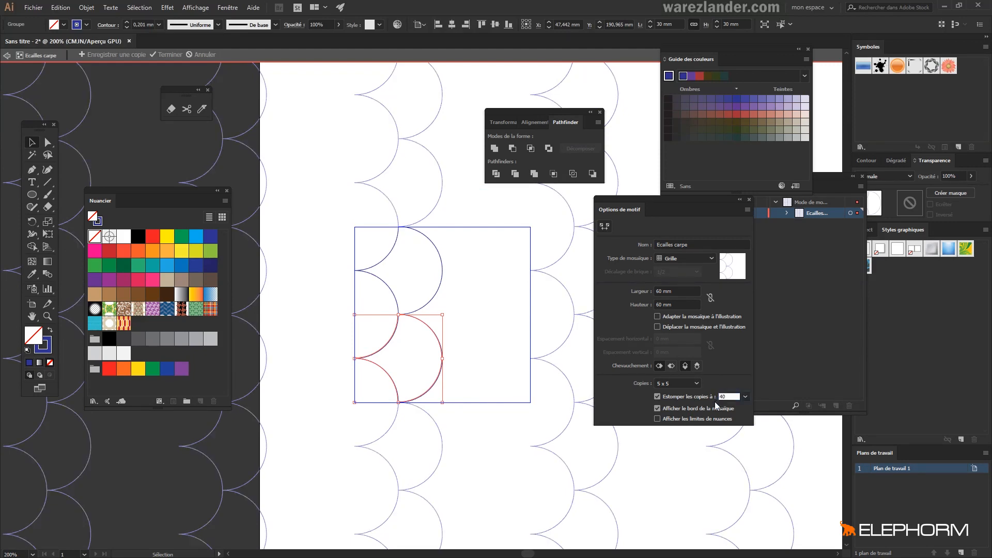
# Copy the upper scale 15 mm left and 45 mm down onto the tile's corner, and copy that one 30 mm right and 30 mm up.
pyautogui.click(296, 233)
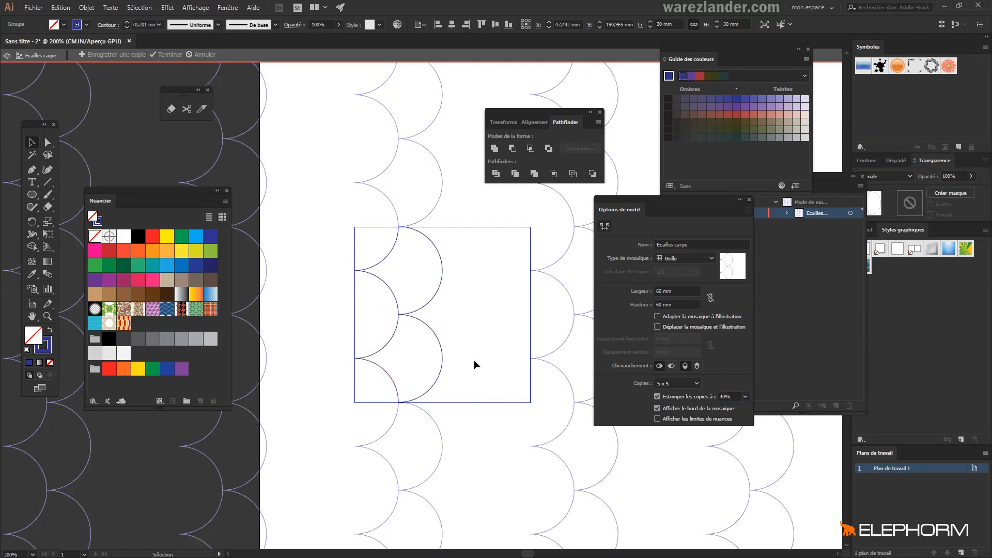
pyautogui.scroll(-3, 440, 350)
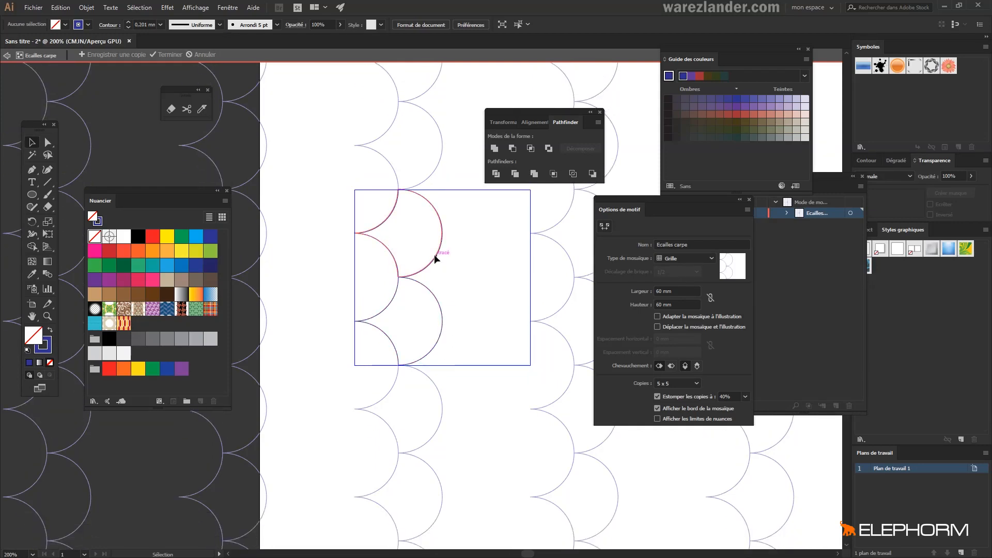
pyautogui.moveTo(434, 254); pyautogui.dragTo(395, 392)
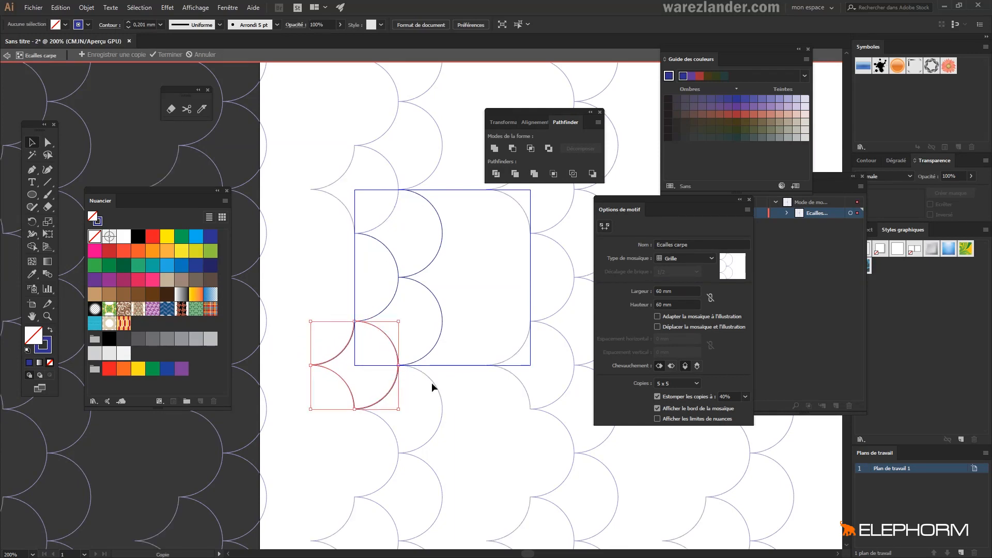
pyautogui.scroll(1, 479, 336)
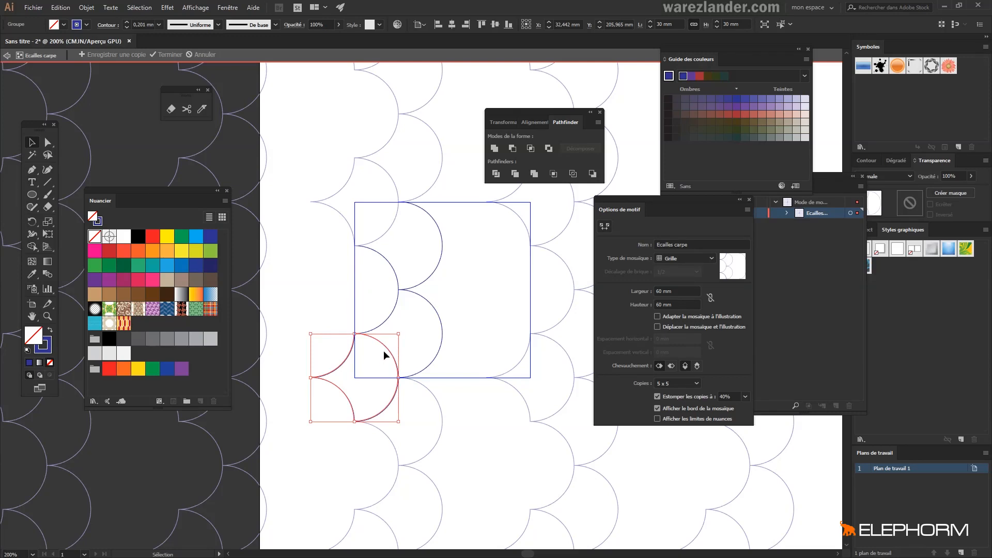
pyautogui.moveTo(386, 347); pyautogui.dragTo(476, 262)
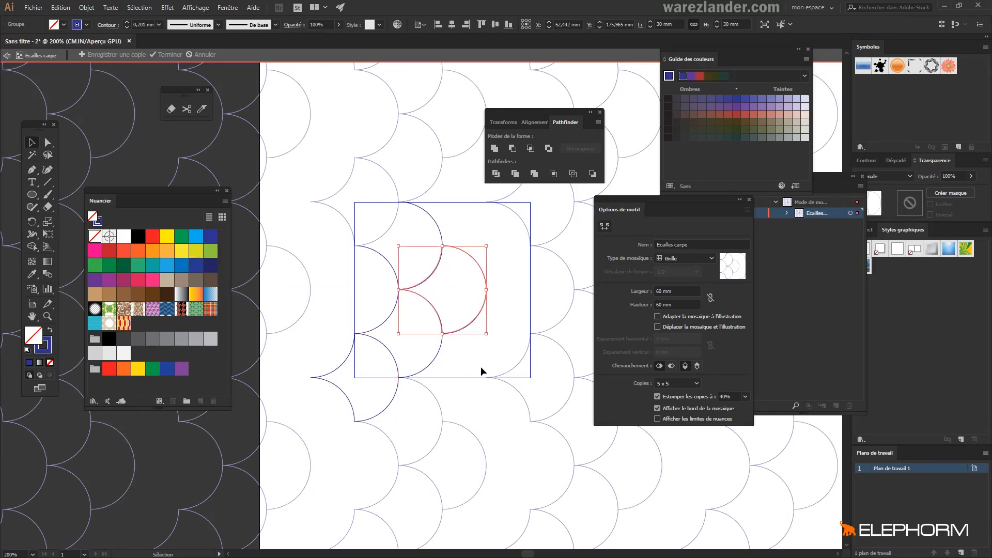
# Duplicate the scale in the middle of the tile 30 mm straight up, across the tile's upper edge.
pyautogui.scroll(2, 480, 371)
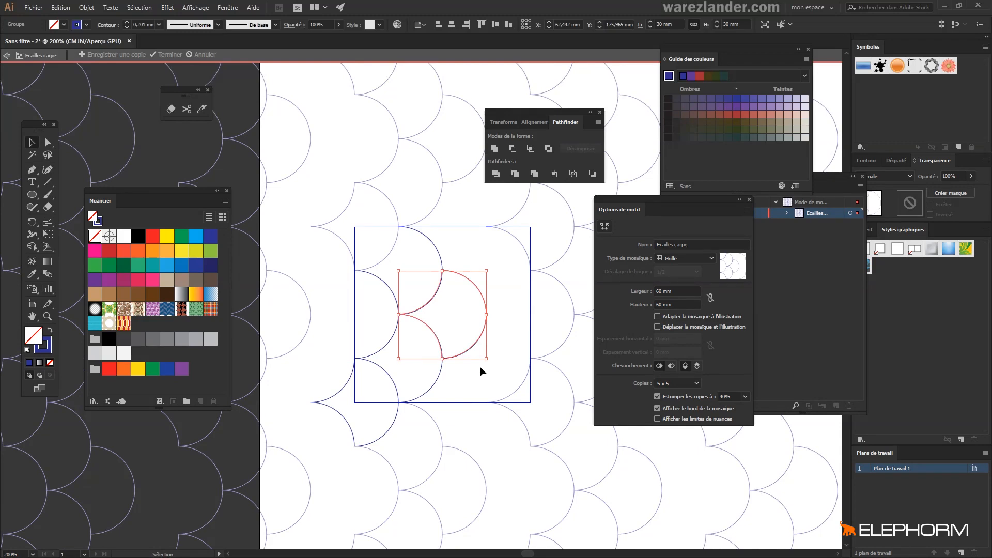
pyautogui.scroll(-1, 480, 367)
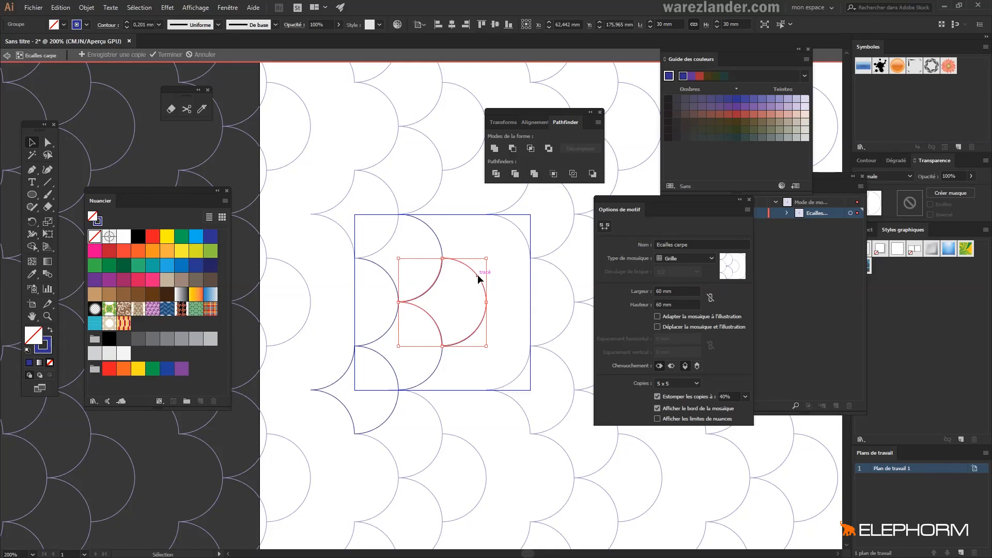
pyautogui.moveTo(478, 279); pyautogui.dragTo(478, 193)
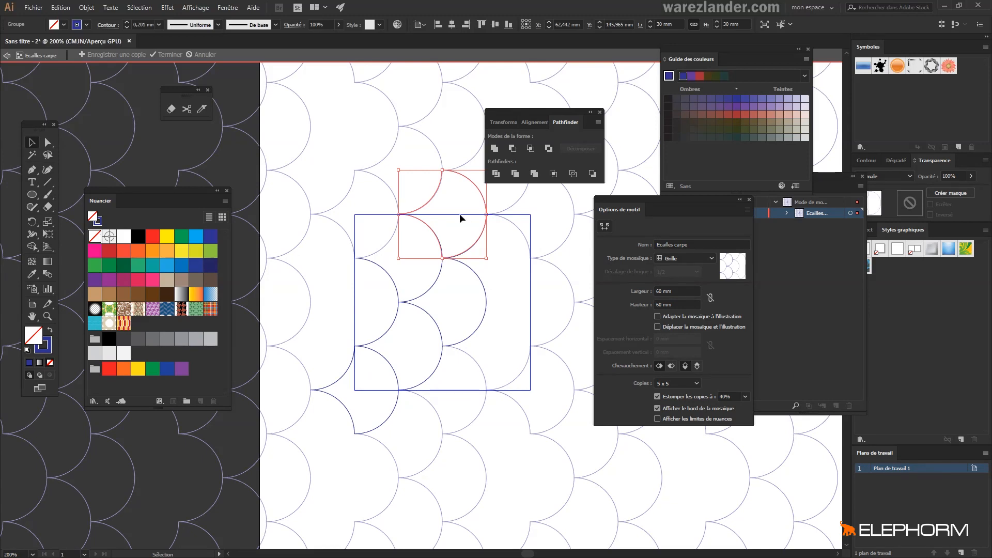
# Copy the topmost scale into the tile's lower-right corner, and copy that one 15 mm right and 15 mm up over the tile's right edge.
pyautogui.moveTo(473, 242); pyautogui.dragTo(518, 356)
pyautogui.scroll(-1, 526, 357)
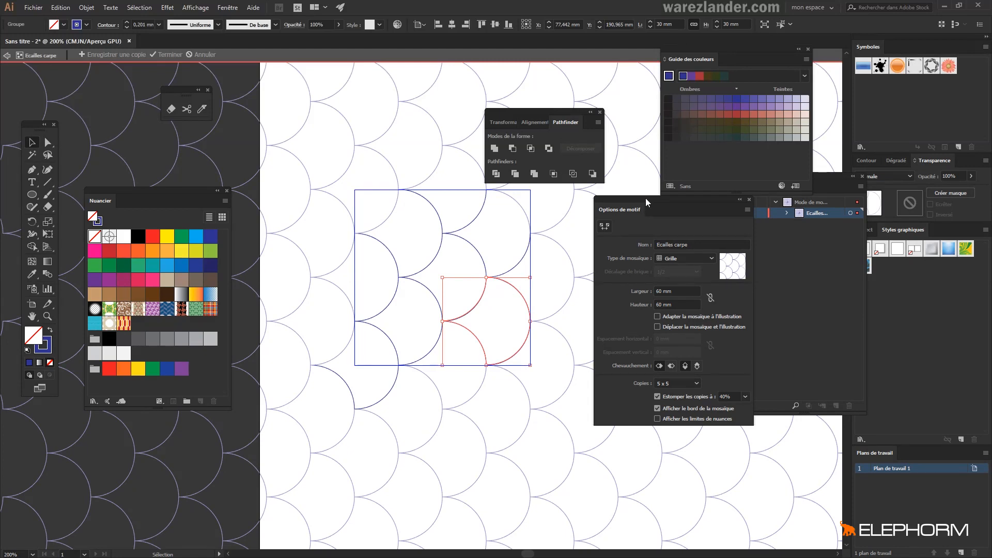
pyautogui.moveTo(646, 197); pyautogui.dragTo(707, 247)
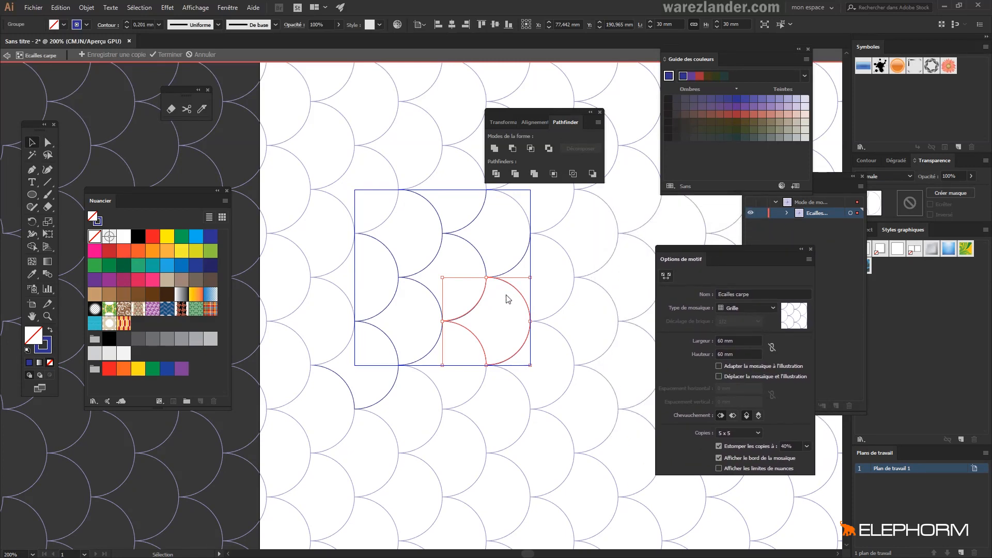
pyautogui.moveTo(522, 298); pyautogui.dragTo(566, 253)
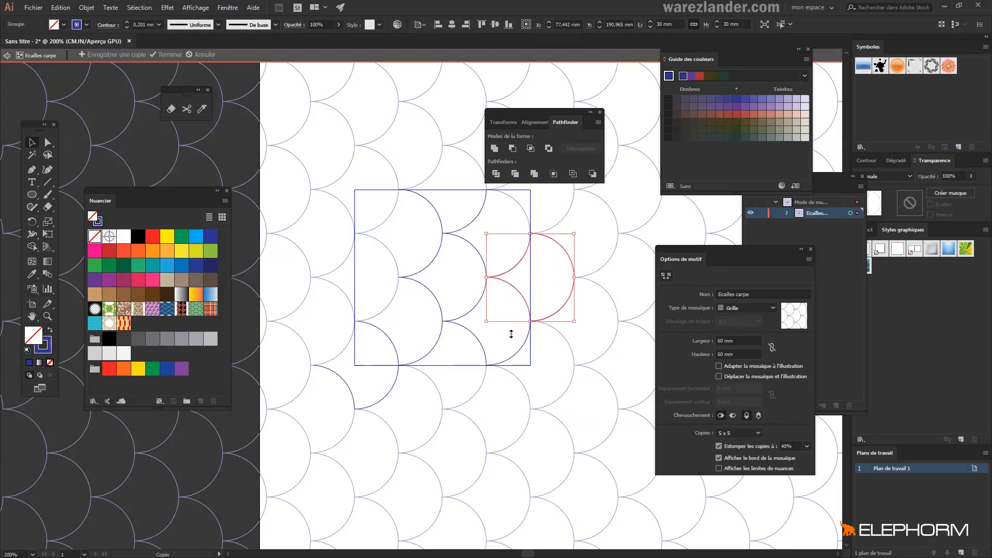
# Set the dimming of the pattern copies to 0% and select all the scales of the tile.
pyautogui.click(805, 446)
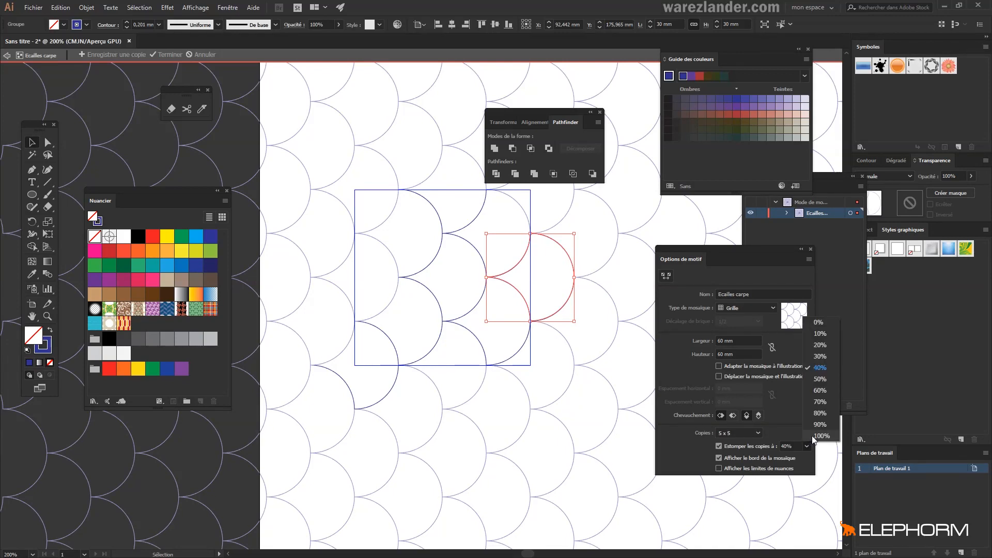
pyautogui.click(815, 437)
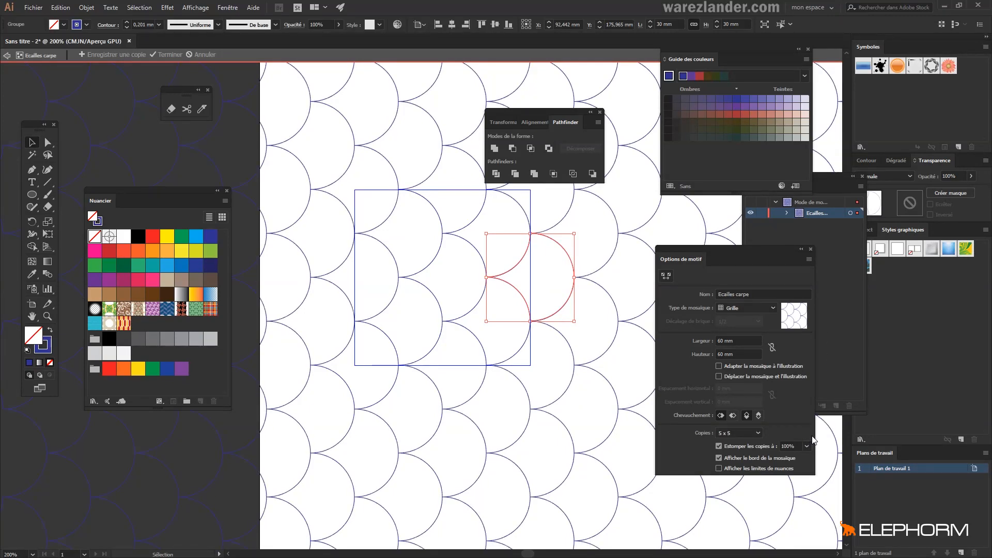
pyautogui.click(805, 446)
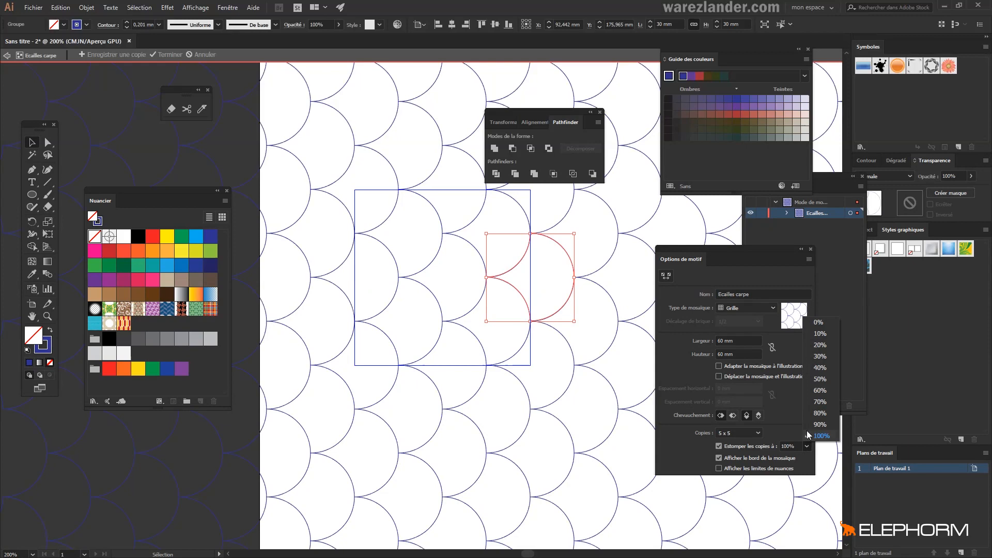
pyautogui.click(820, 322)
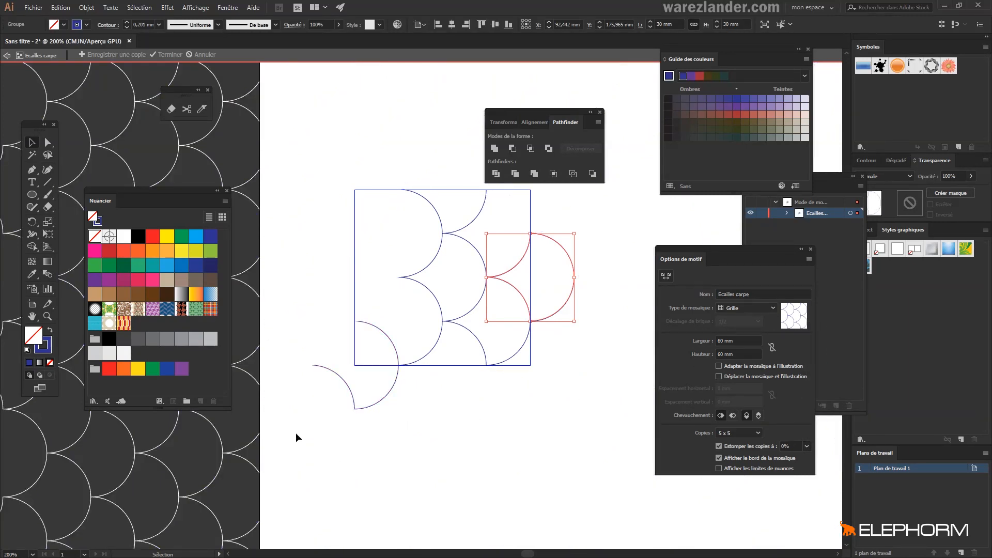
pyautogui.moveTo(314, 169); pyautogui.dragTo(585, 414)
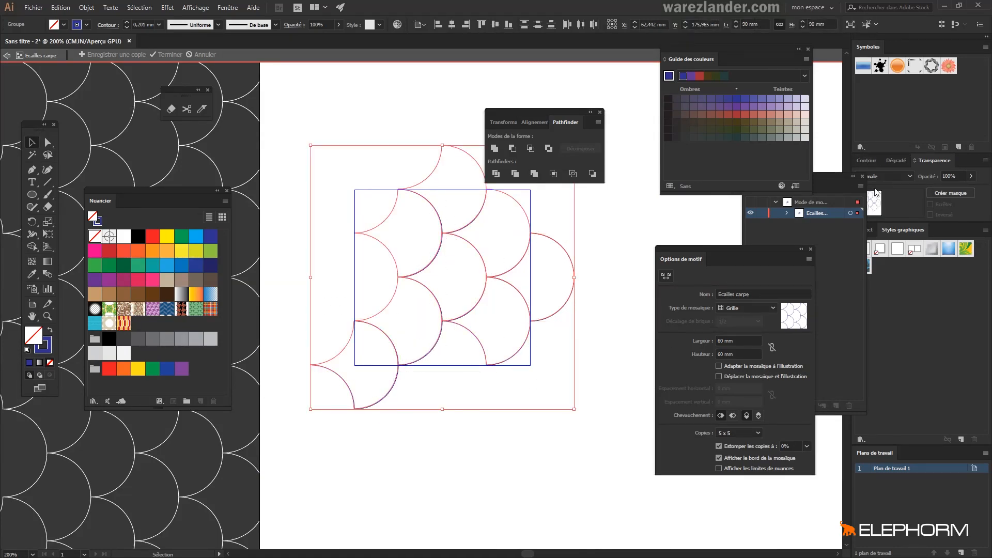
# Align the selected scales' stroke to the inside and set its weight to 2 mm.
pyautogui.moveTo(839, 177); pyautogui.dragTo(739, 220)
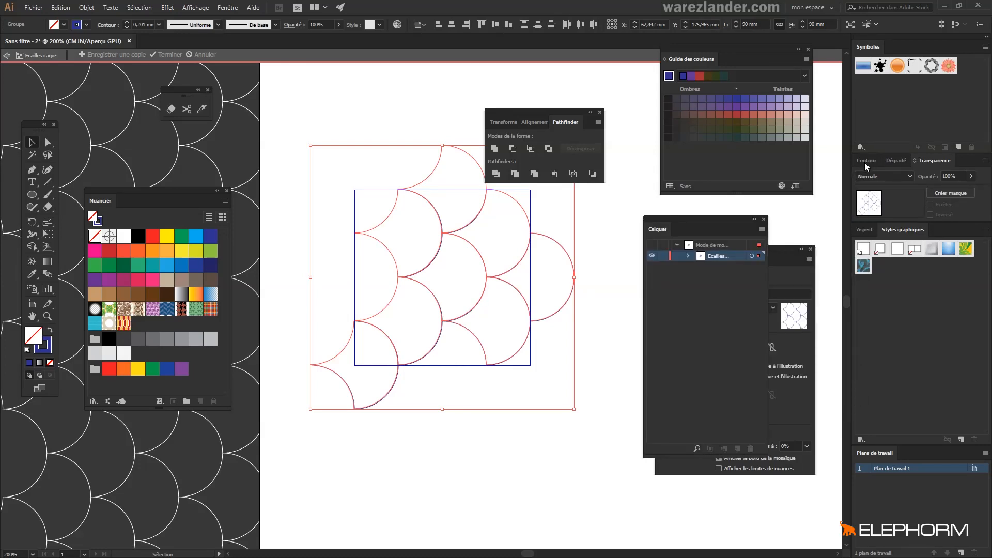
pyautogui.click(866, 162)
pyautogui.moveTo(867, 163); pyautogui.dragTo(586, 328)
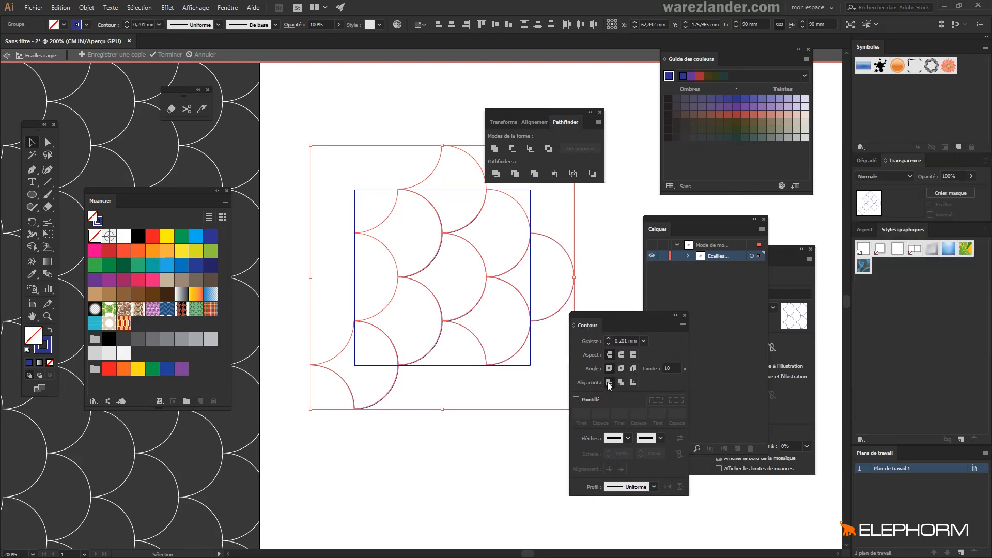
pyautogui.click(622, 384)
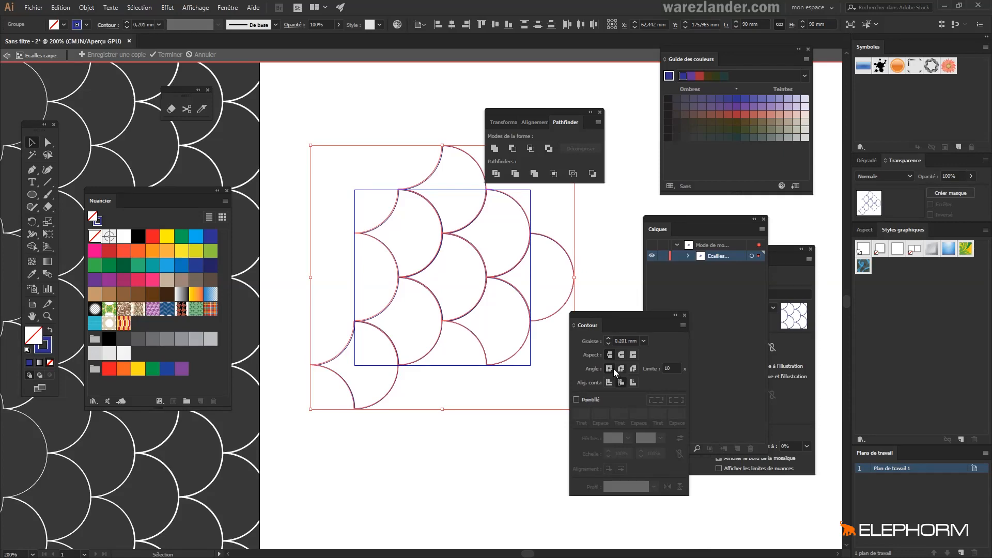
pyautogui.click(608, 339)
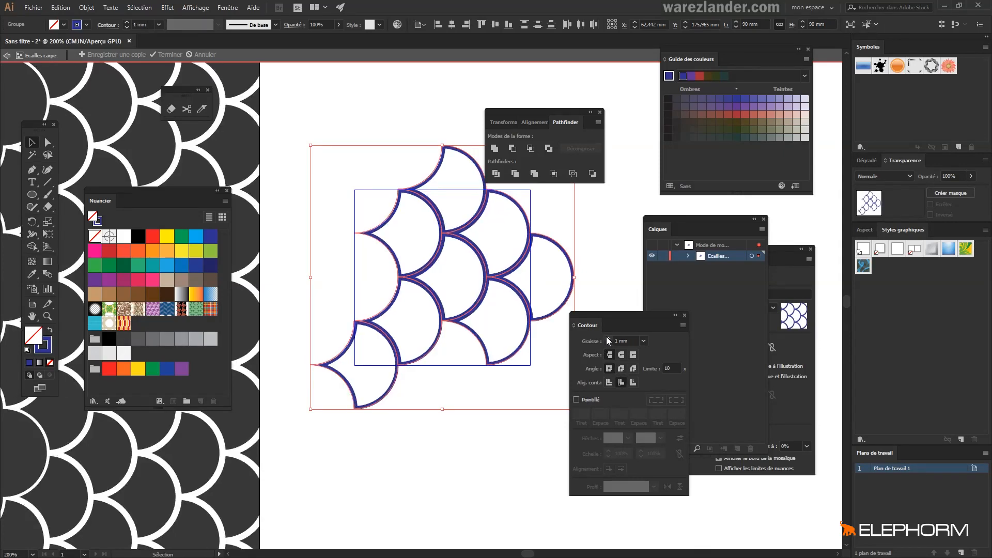
pyautogui.click(609, 338)
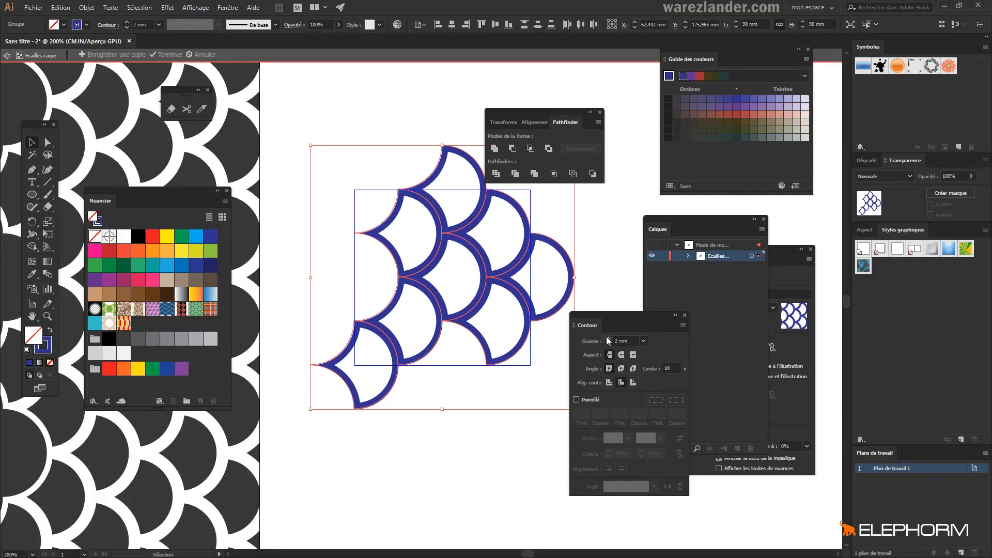
# Set the dimming of the pattern copies to 50%.
pyautogui.moveTo(633, 320); pyautogui.dragTo(667, 262)
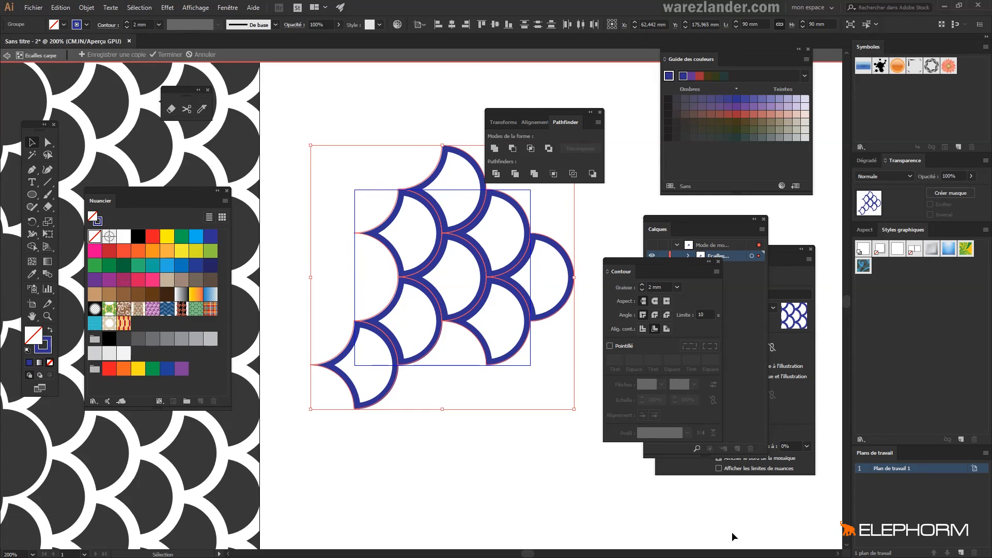
pyautogui.moveTo(687, 261); pyautogui.dragTo(897, 296)
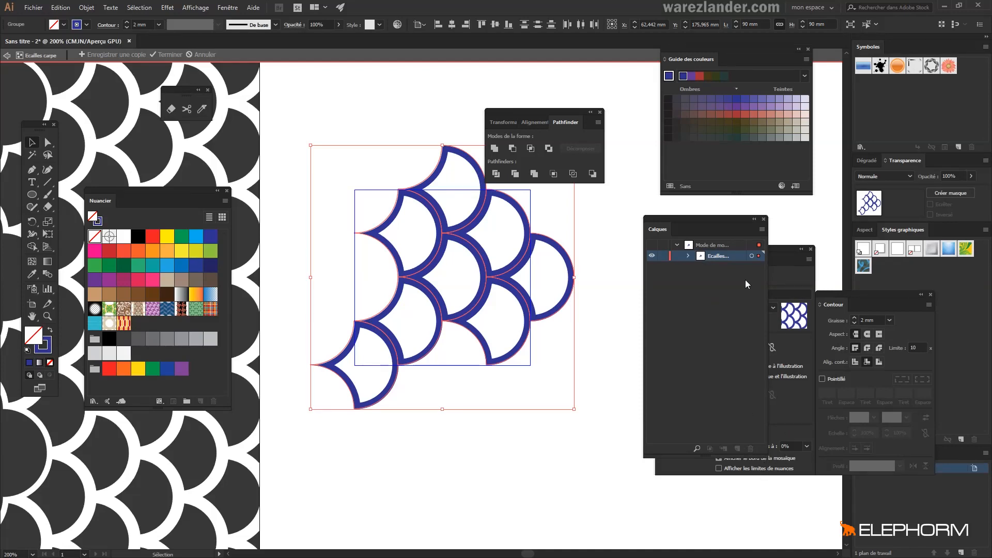
pyautogui.moveTo(718, 219); pyautogui.dragTo(637, 212)
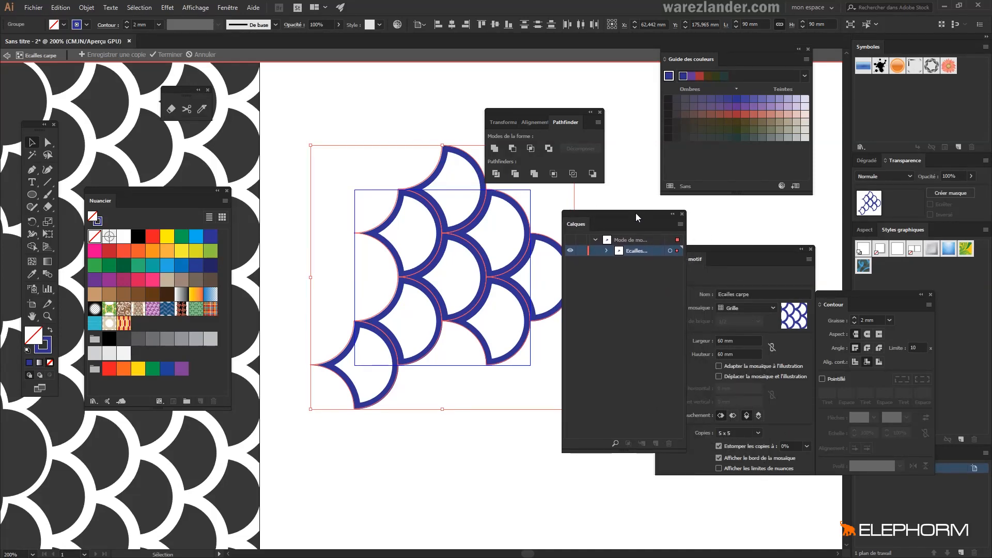
pyautogui.click(806, 446)
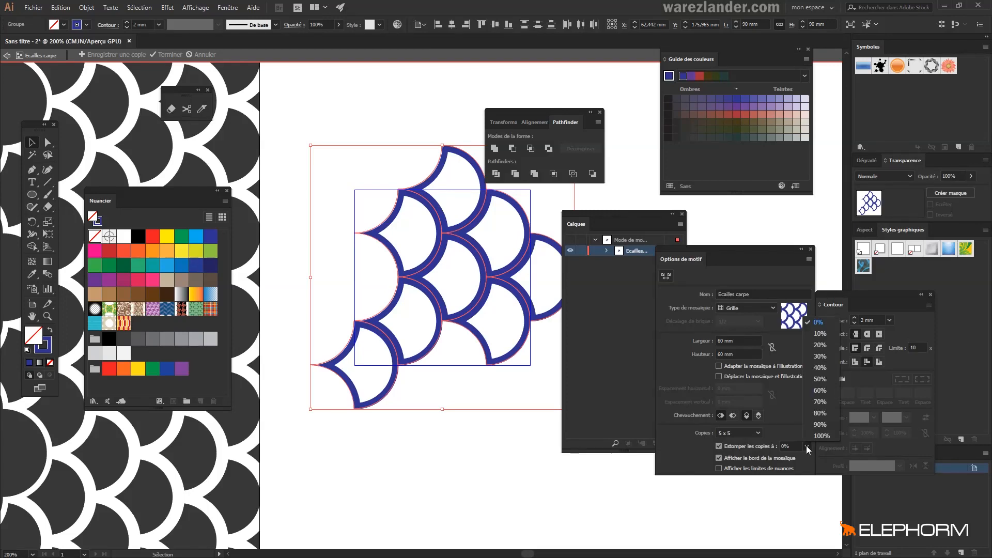
pyautogui.click(821, 379)
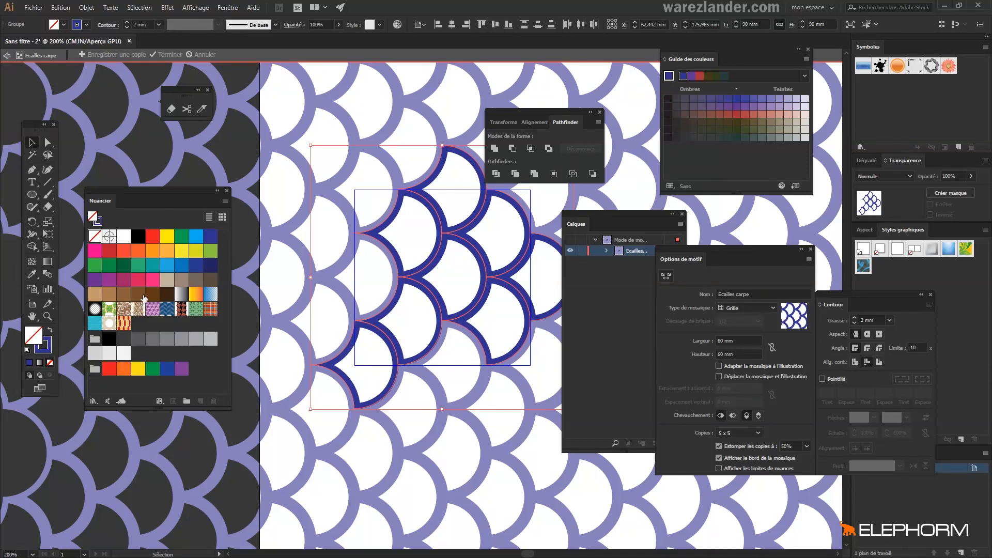
# Fill the selected scales with the yellow-to-orange gradient swatch and set the dimming of the pattern copies to 100%.
pyautogui.click(165, 266)
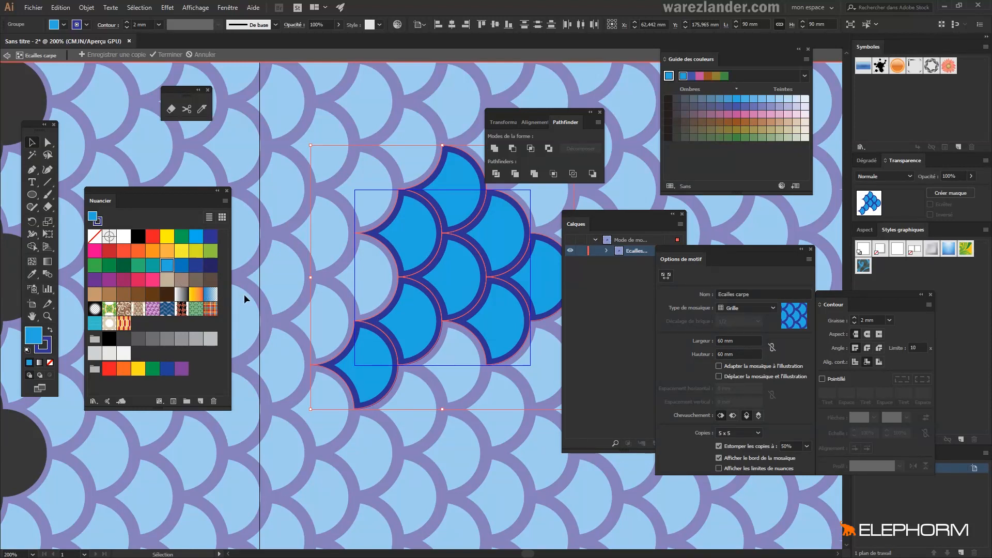
pyautogui.click(197, 296)
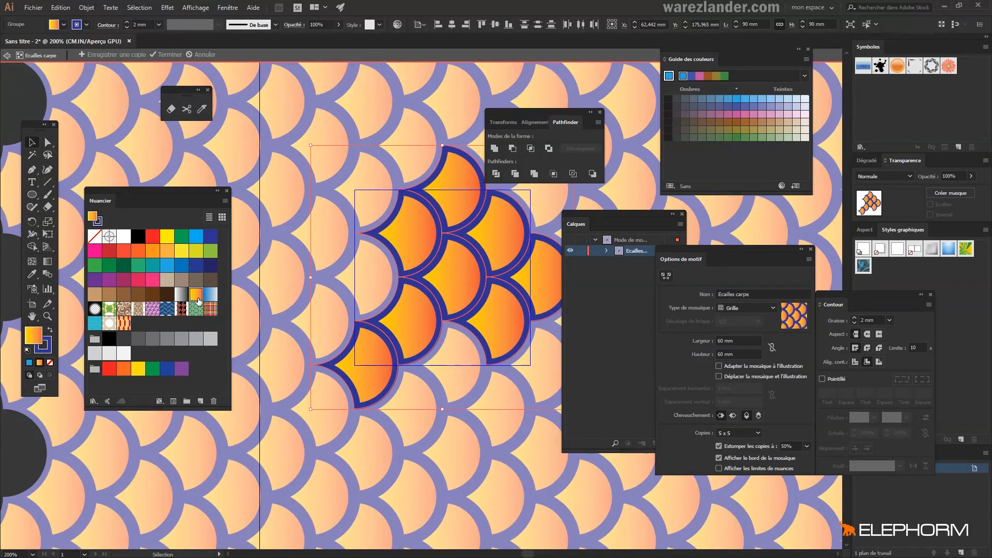
pyautogui.click(808, 447)
pyautogui.click(826, 436)
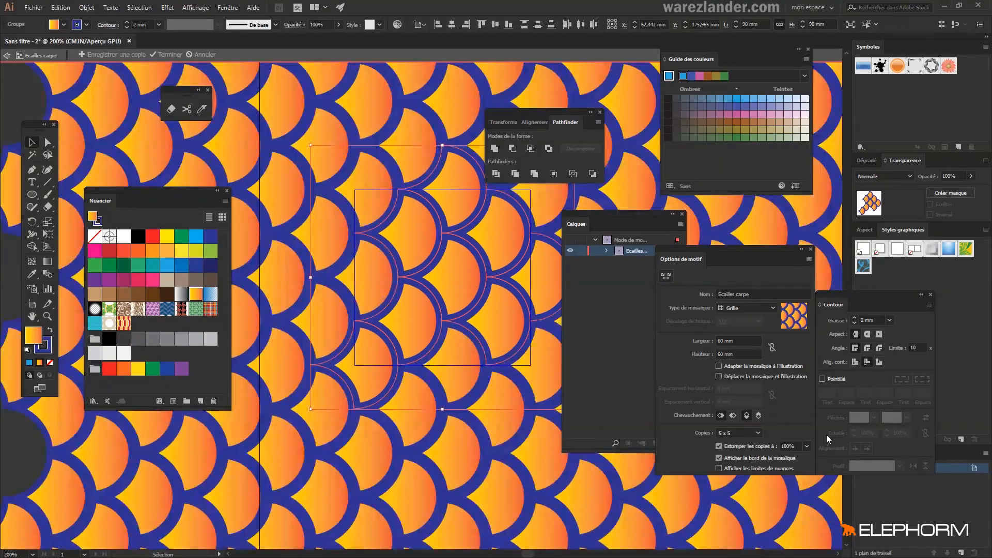
# Save a copy of the pattern as a new swatch named ecailles, accepting that its active content is expanded.
pyautogui.click(47, 317)
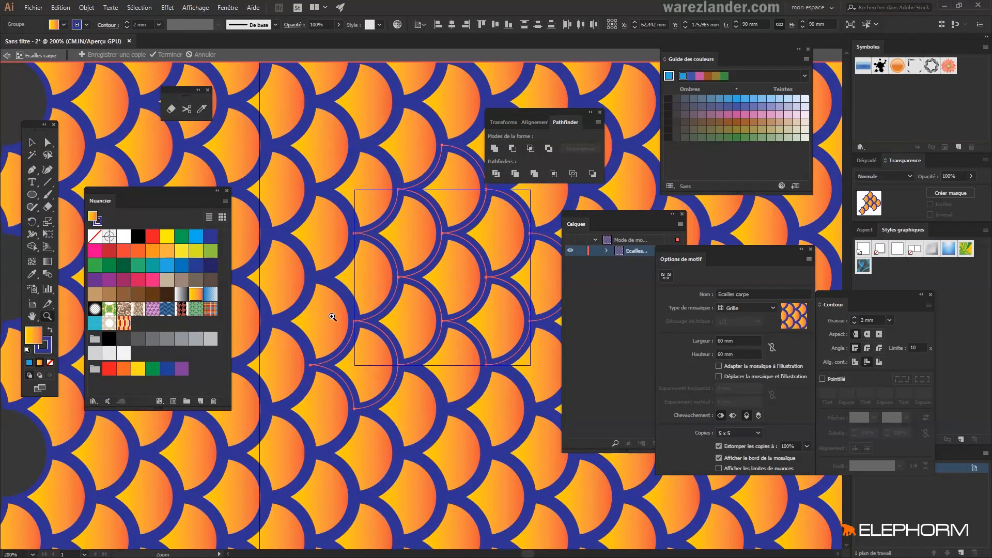
pyautogui.keyDown('alt'); pyautogui.click(470, 316); pyautogui.keyUp('alt')
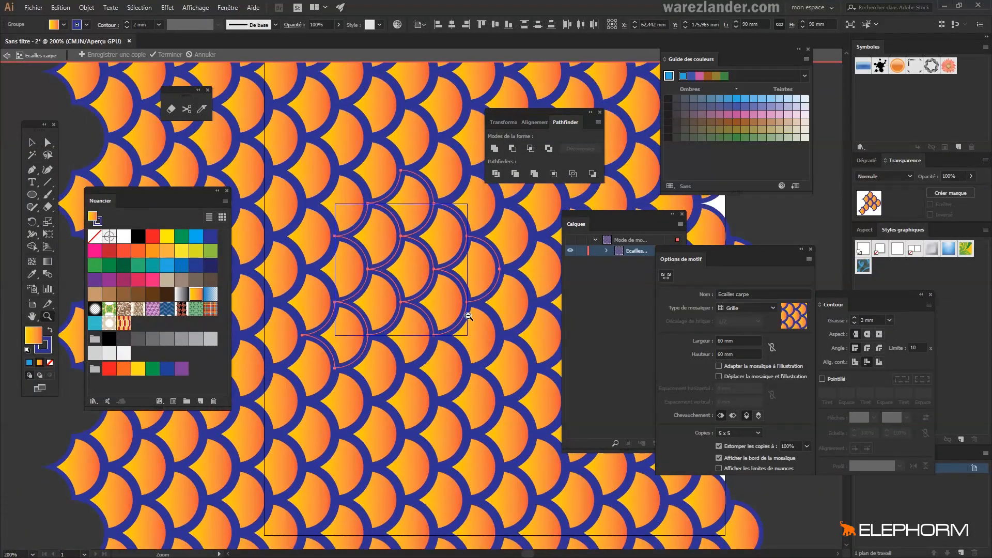
pyautogui.keyDown('alt'); pyautogui.click(469, 316); pyautogui.keyUp('alt')
pyautogui.scroll(2, 388, 471)
pyautogui.keyDown('alt'); pyautogui.click(387, 471); pyautogui.keyUp('alt')
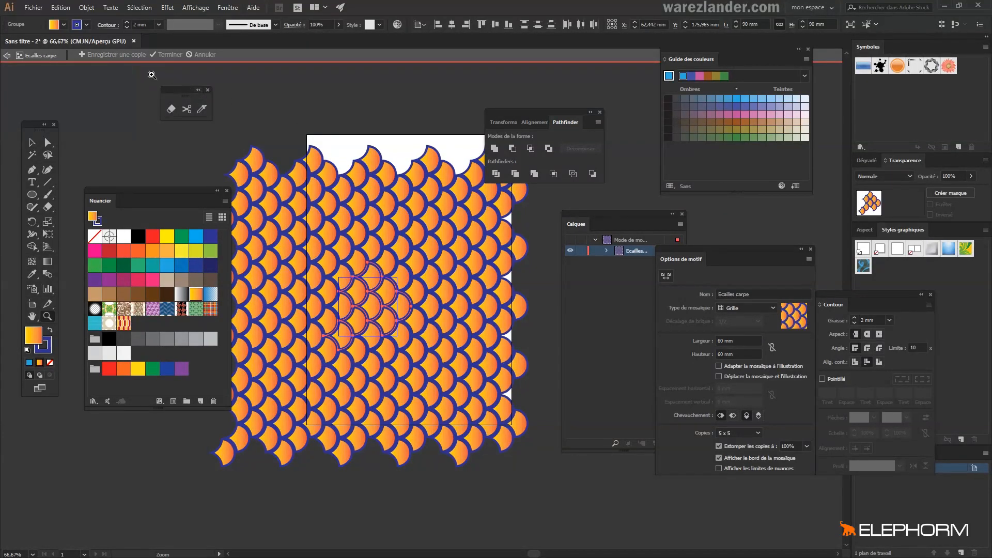
pyautogui.click(109, 51)
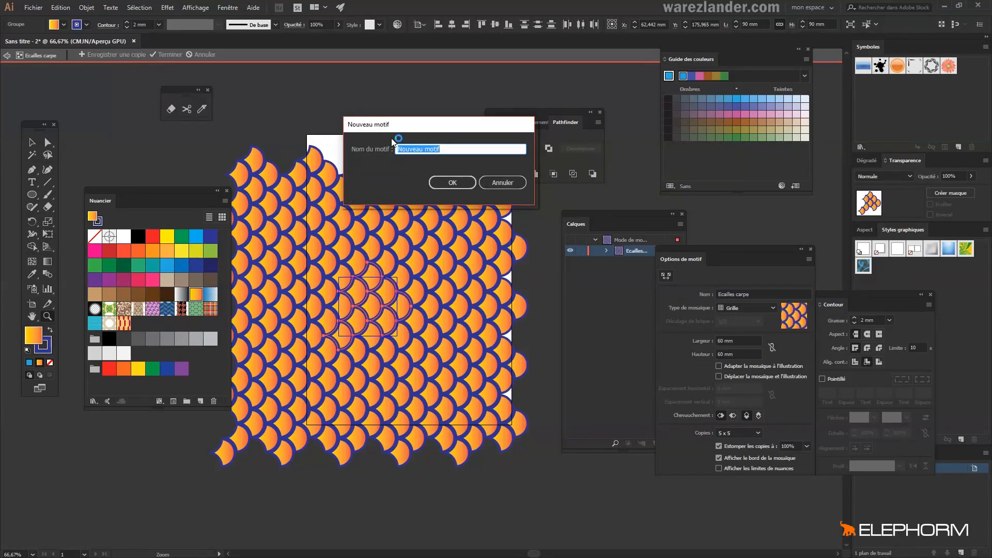
pyautogui.write('ecailles')
pyautogui.click(450, 187)
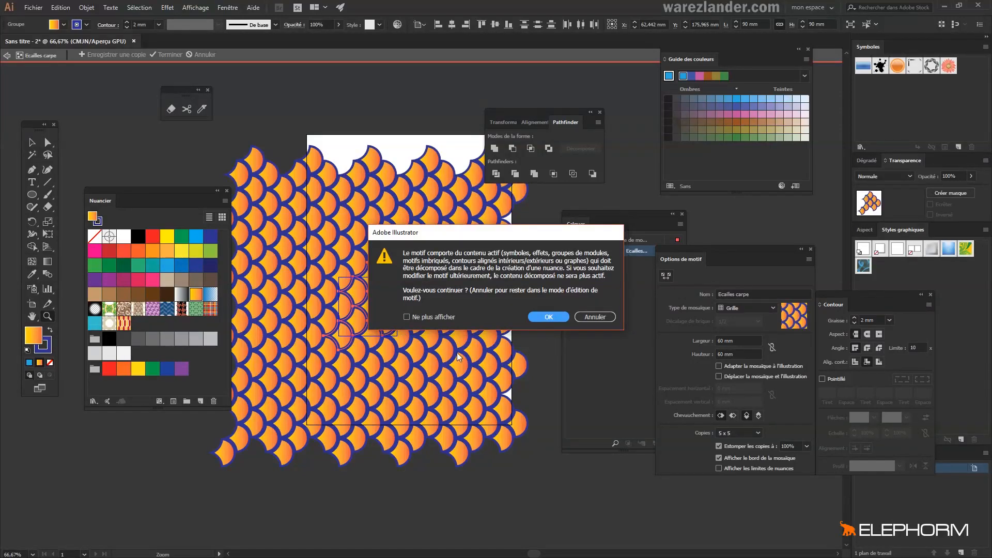
pyautogui.click(539, 317)
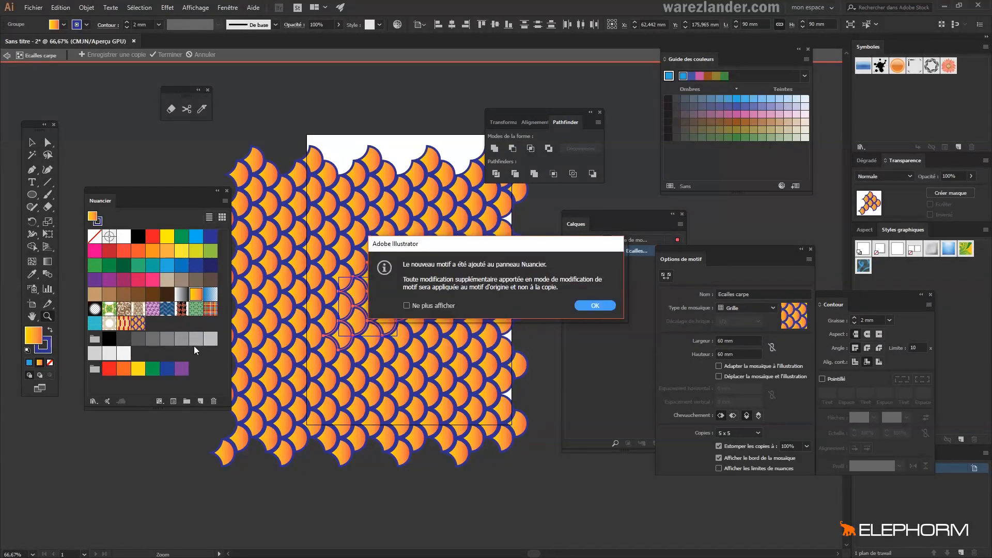
# Exit pattern editing mode for Ecailles carpe, accepting that its active content is expanded.
pyautogui.click(596, 306)
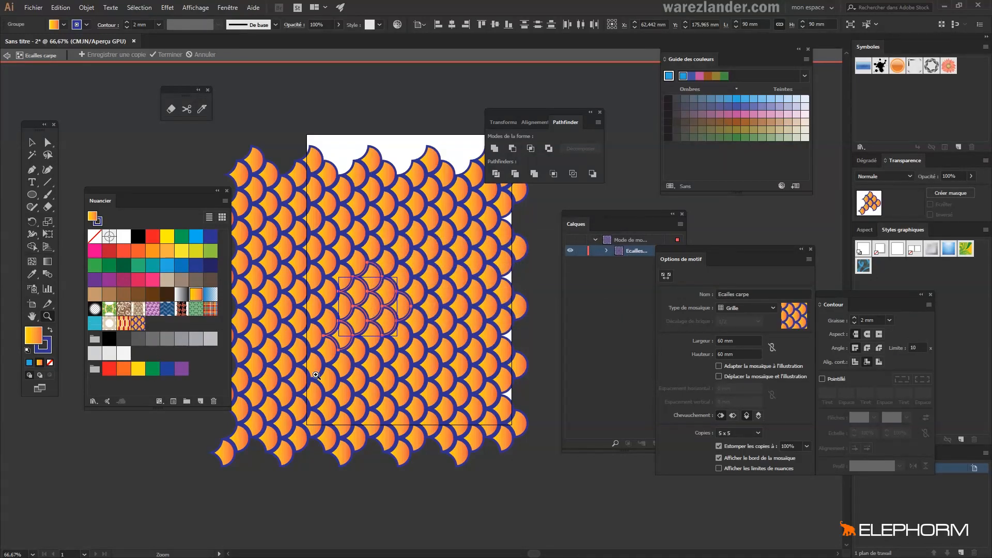
pyautogui.click(7, 55)
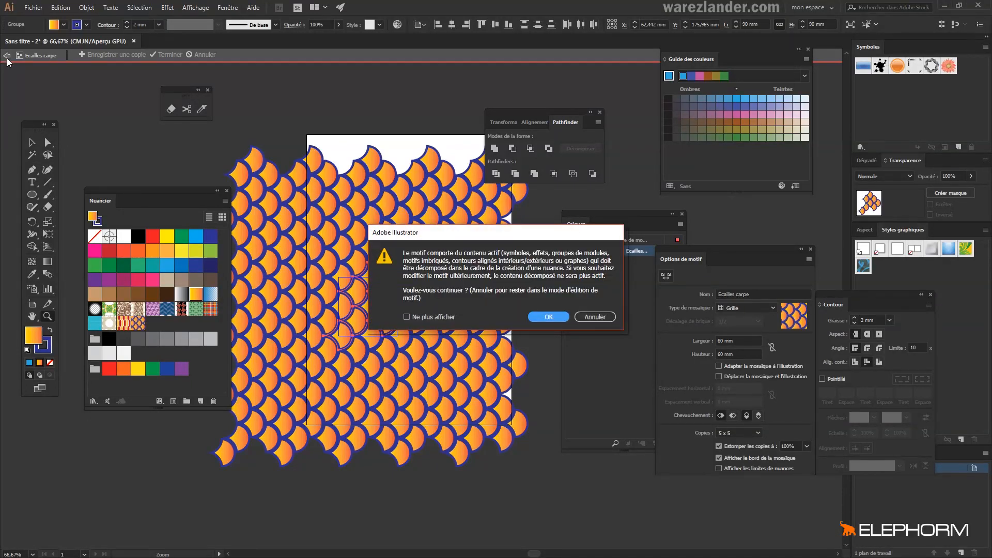
pyautogui.click(553, 315)
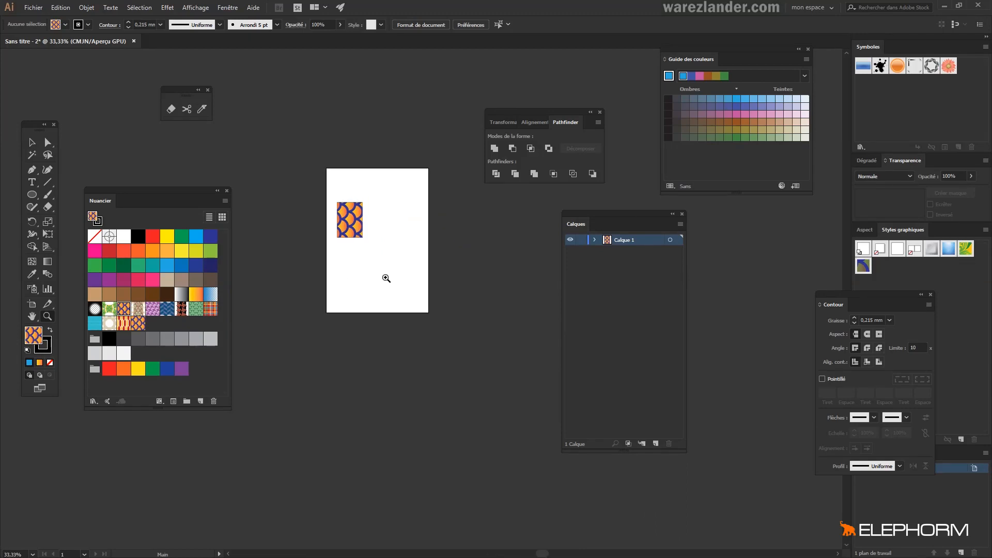
# Delete the small pattern-filled rectangle from the artboard.
pyautogui.click(396, 259)
pyautogui.click(421, 263)
pyautogui.press('v')
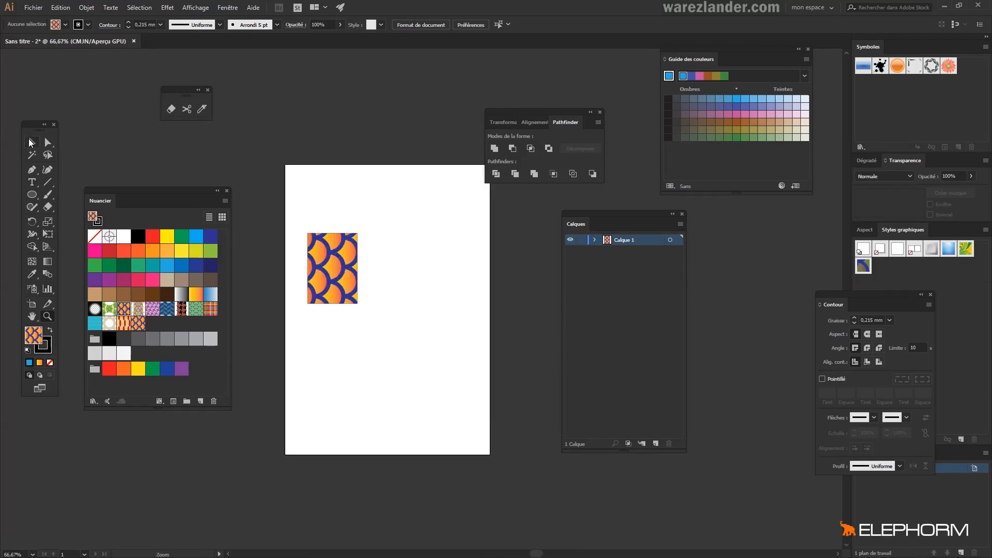
pyautogui.click(336, 293)
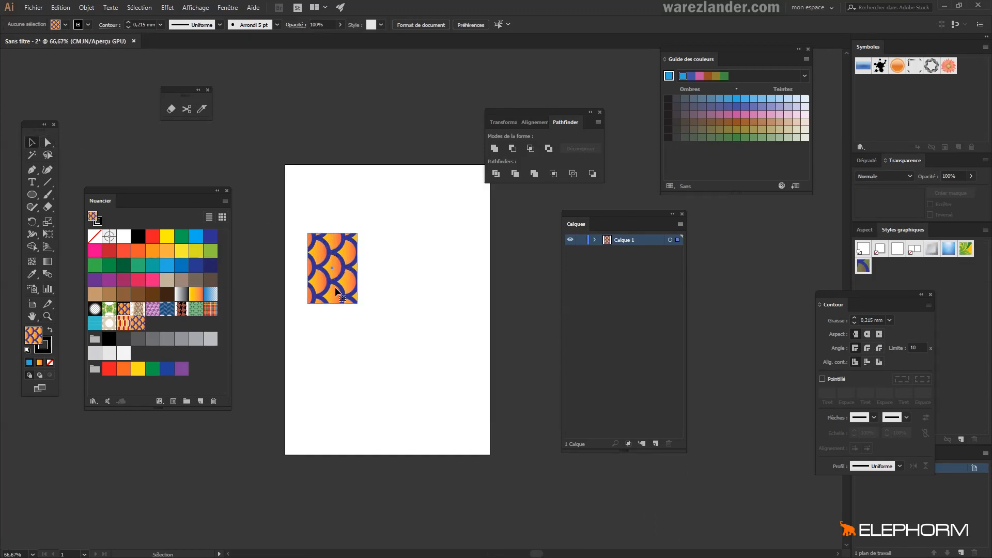
pyautogui.press('Delete')
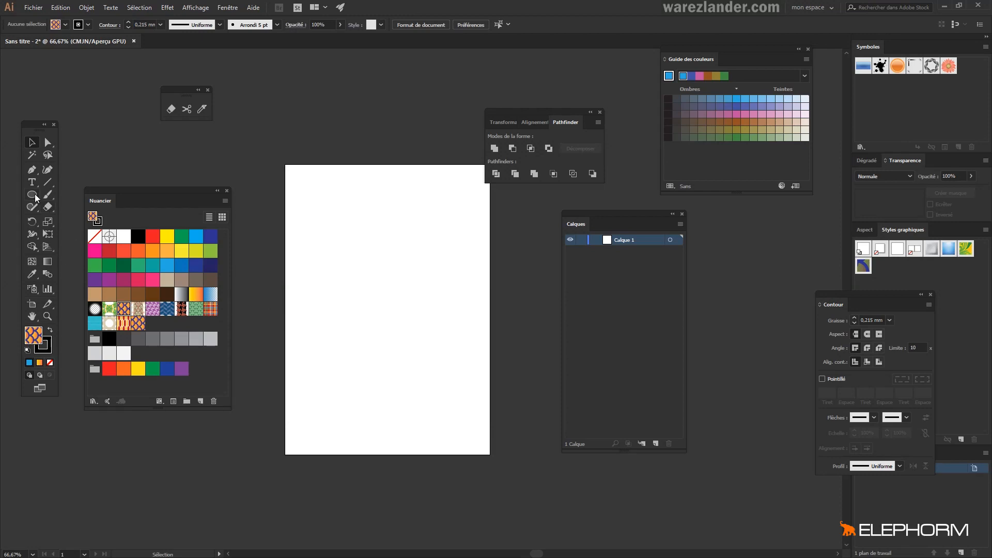
# Draw a wide fish-scale-filled ellipse about 492 by 202 mm extending past the artboard, and move the layers panel clear of it.
pyautogui.click(32, 194)
pyautogui.moveTo(270, 237); pyautogui.dragTo(751, 433)
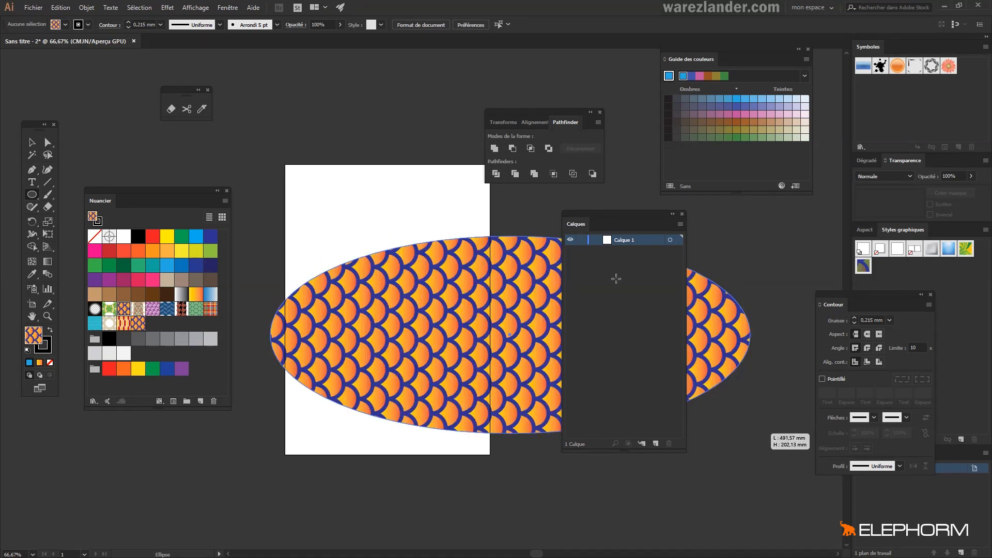
pyautogui.moveTo(624, 214)
pyautogui.mouseDown()
pyautogui.moveTo(294, 157)
pyautogui.moveTo(281, 45)
pyautogui.moveTo(546, 472)
pyautogui.mouseUp()
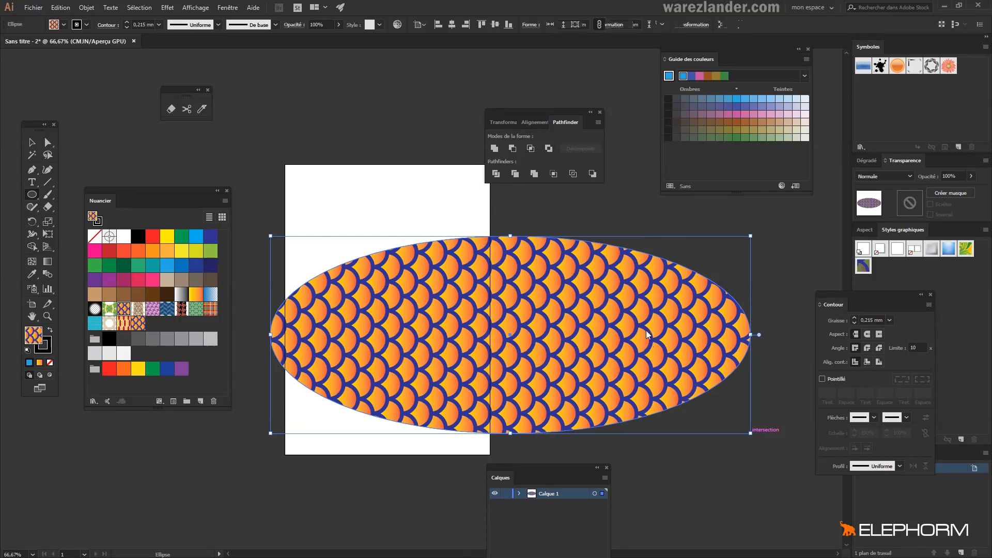
pyautogui.scroll(-2, 568, 335)
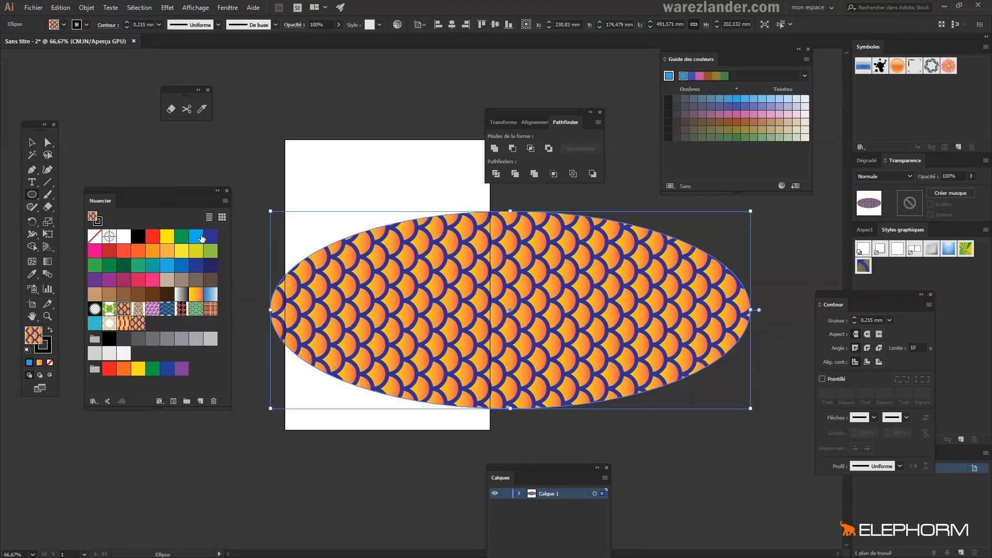
pyautogui.click(225, 201)
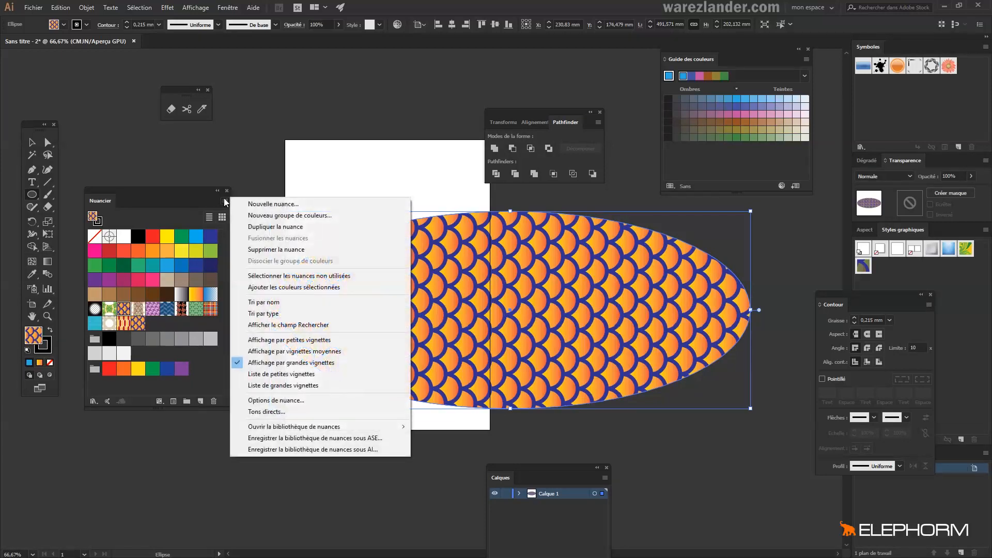
pyautogui.moveTo(277, 427)
pyautogui.click(244, 172)
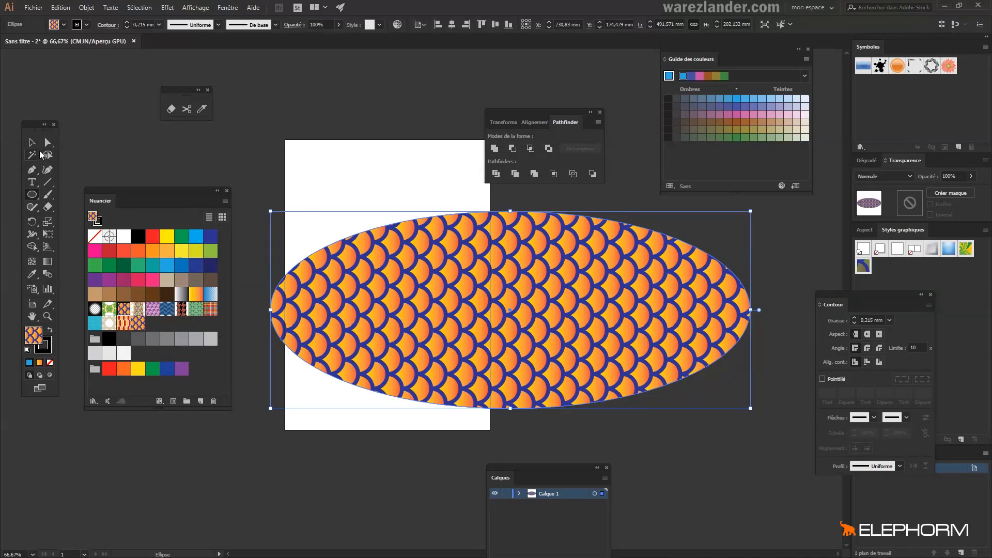
# Switch to the Selection tool and deselect the pattern-filled ellipse.
pyautogui.press('v')
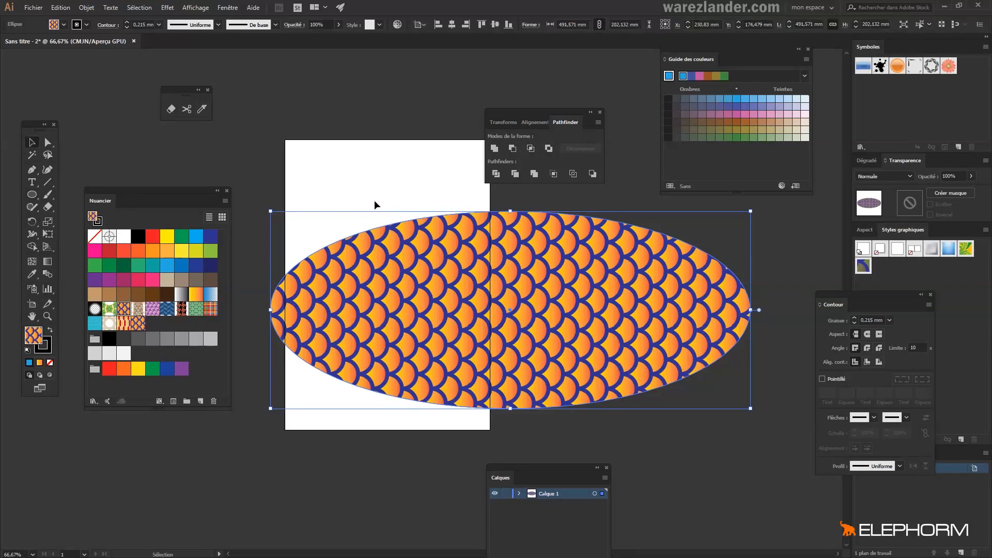
pyautogui.click(375, 202)
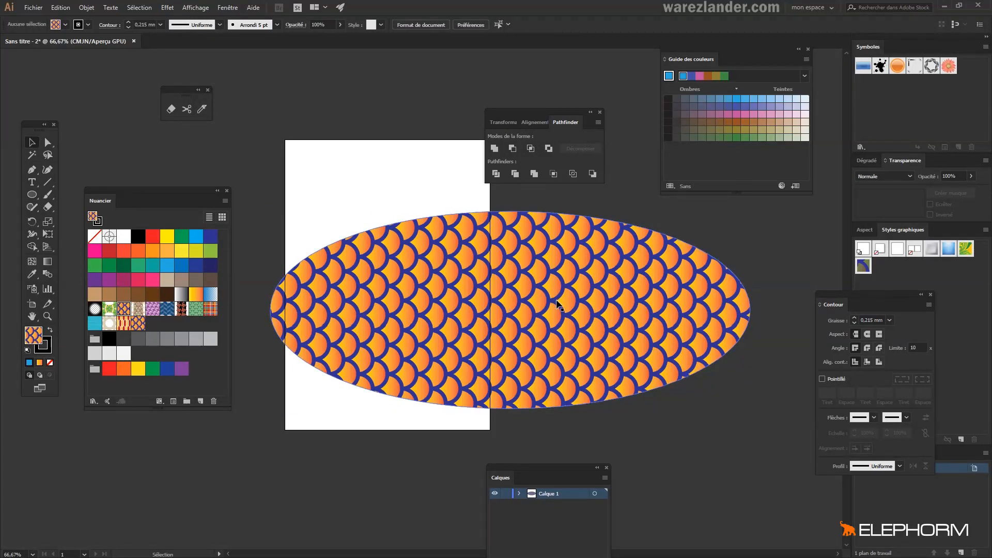